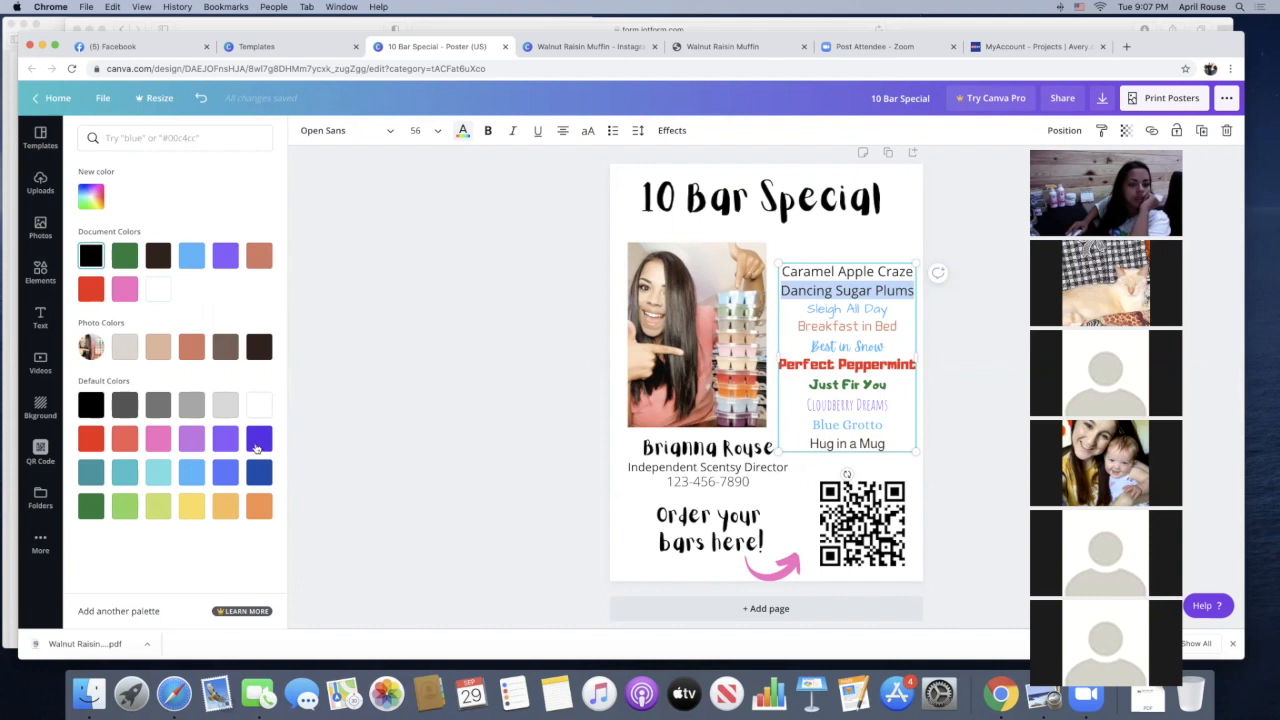
# Format the "Dancing Sugar Plums" line in dark purple with the Aprila font at size 48
pyautogui.click(257, 444)
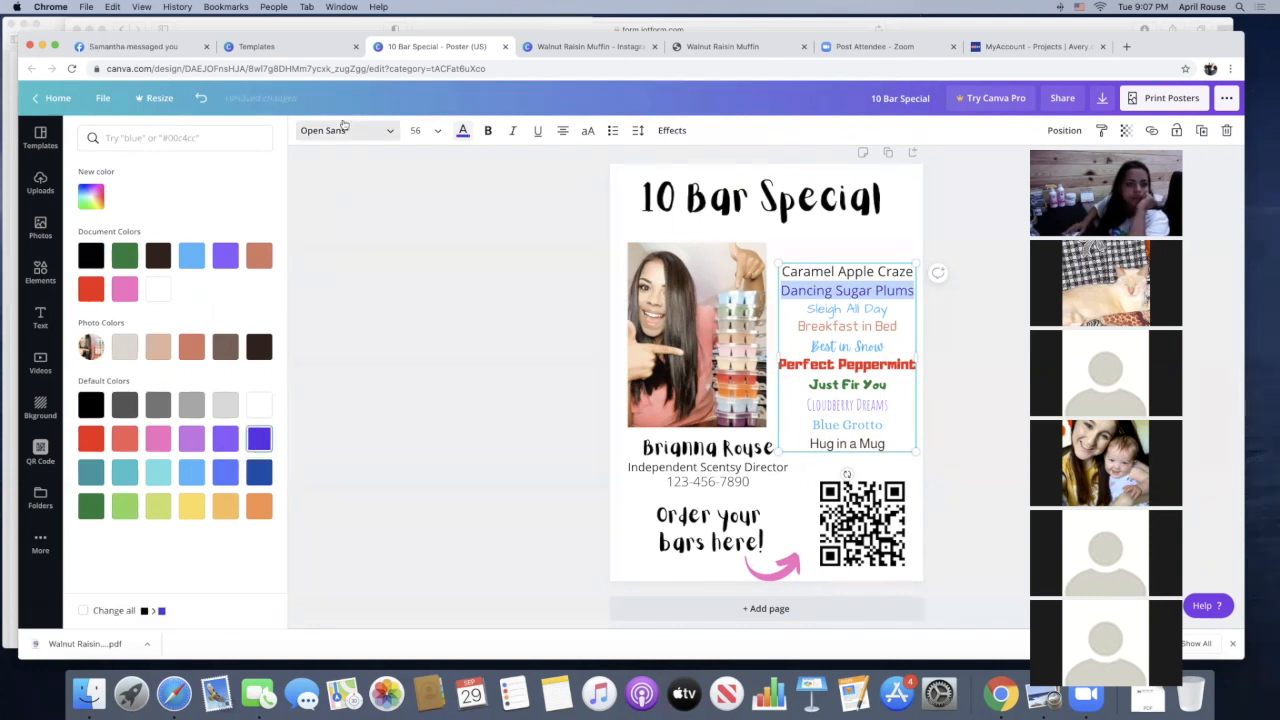
pyautogui.click(343, 126)
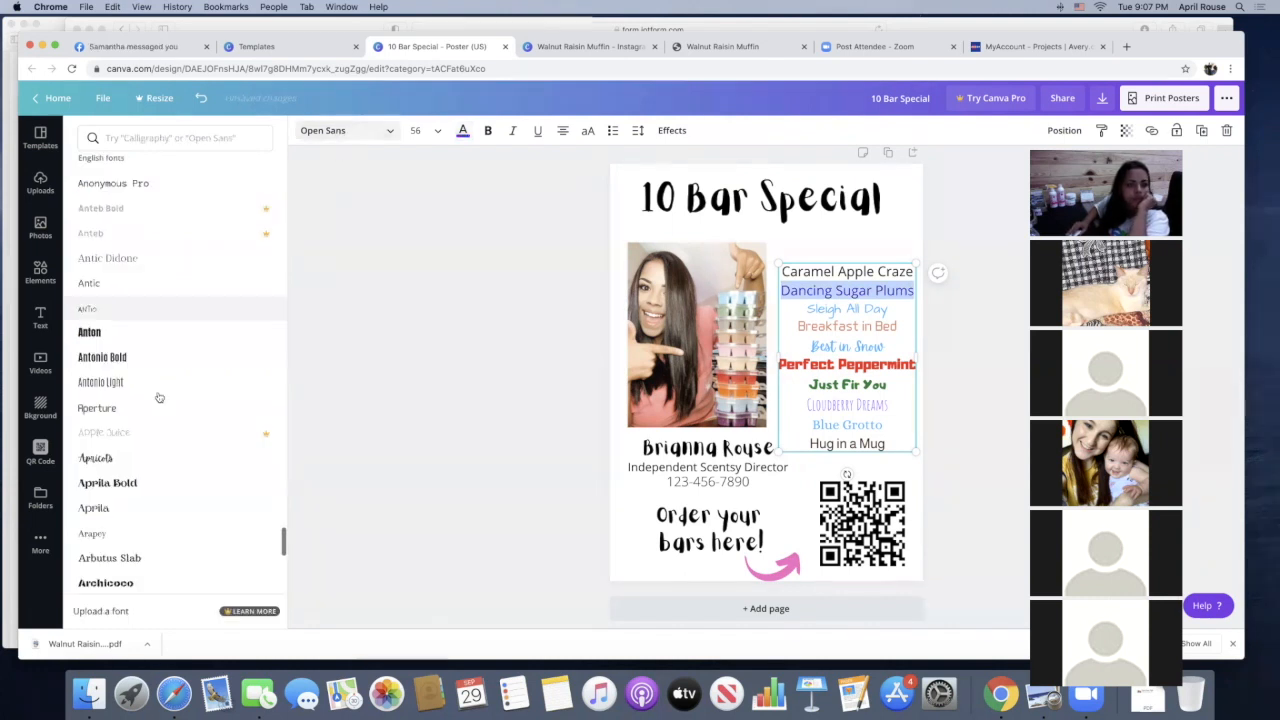
pyautogui.click(140, 503)
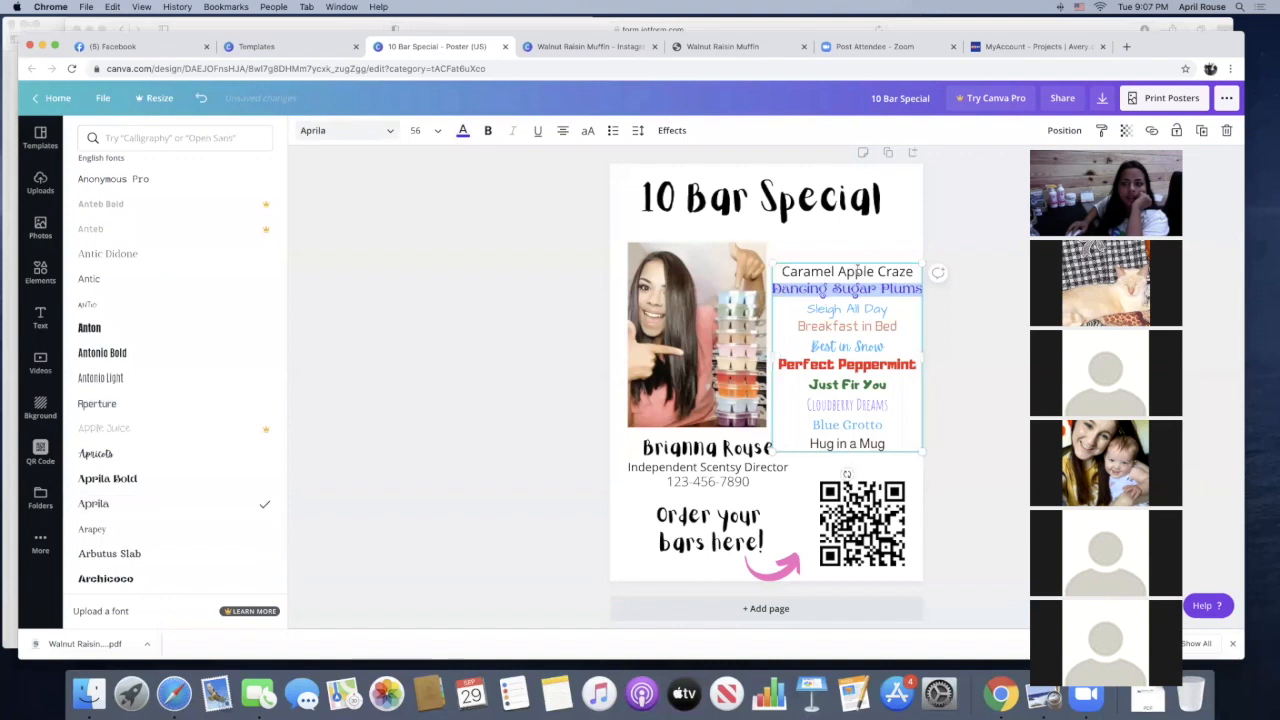
pyautogui.click(441, 131)
pyautogui.click(437, 285)
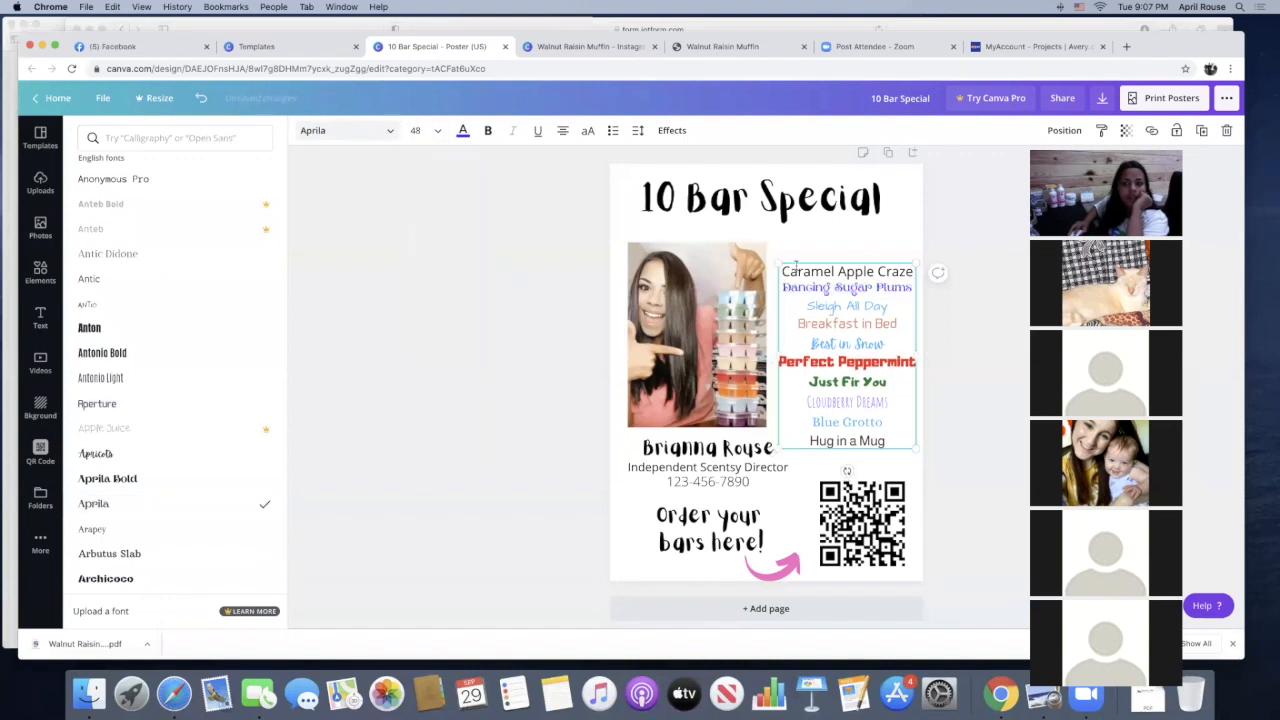
# Format the "Caramel Apple Craze" line in red with the Ananias font at size 42
pyautogui.moveTo(783, 270); pyautogui.dragTo(908, 272)
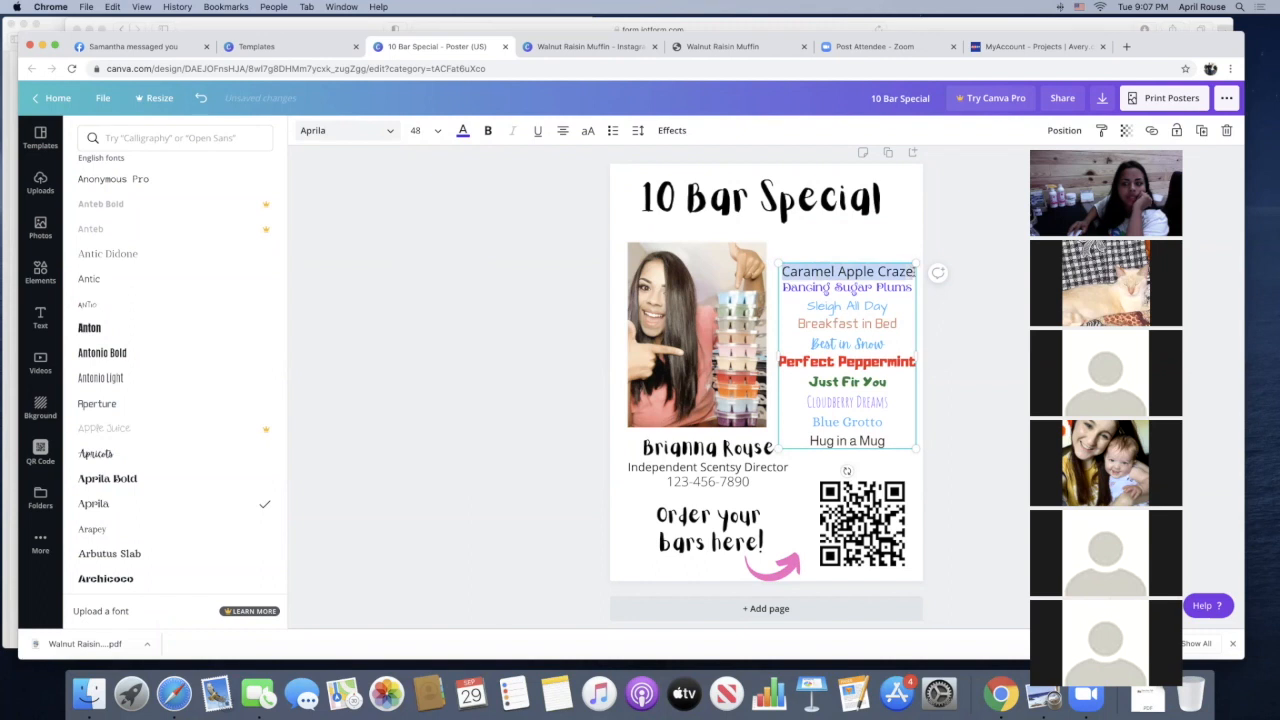
pyautogui.click(463, 132)
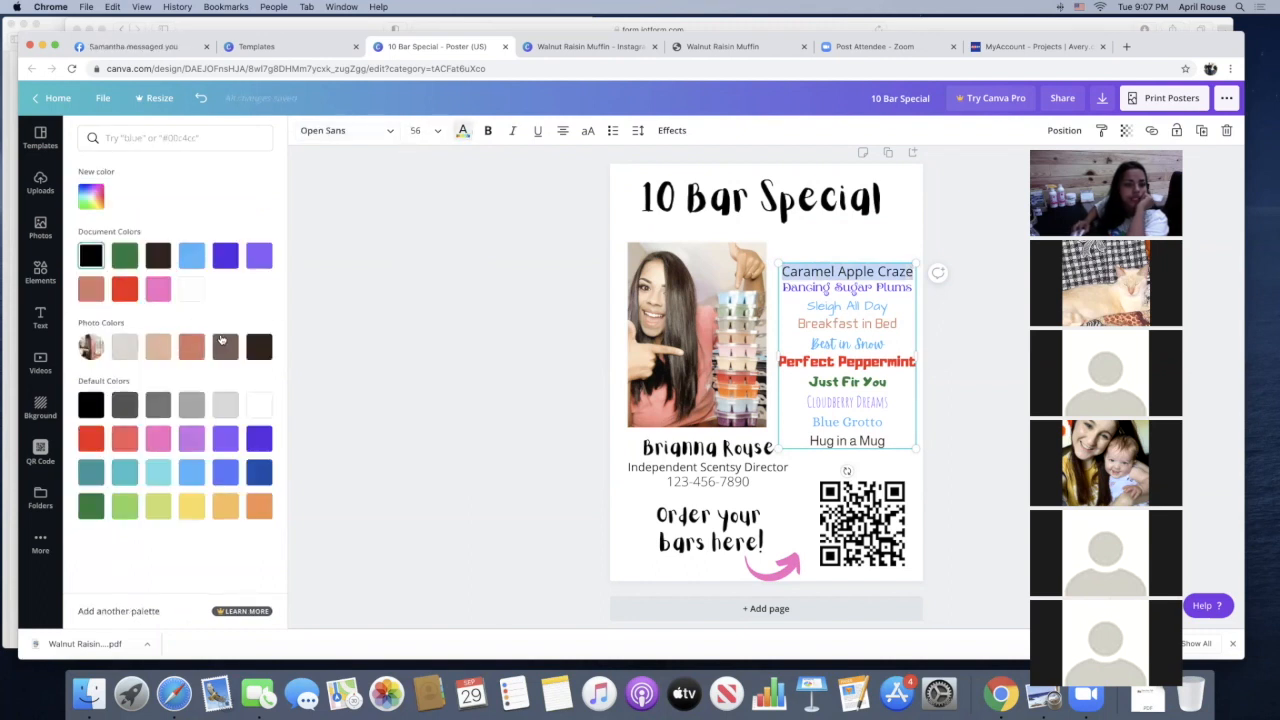
pyautogui.click(90, 438)
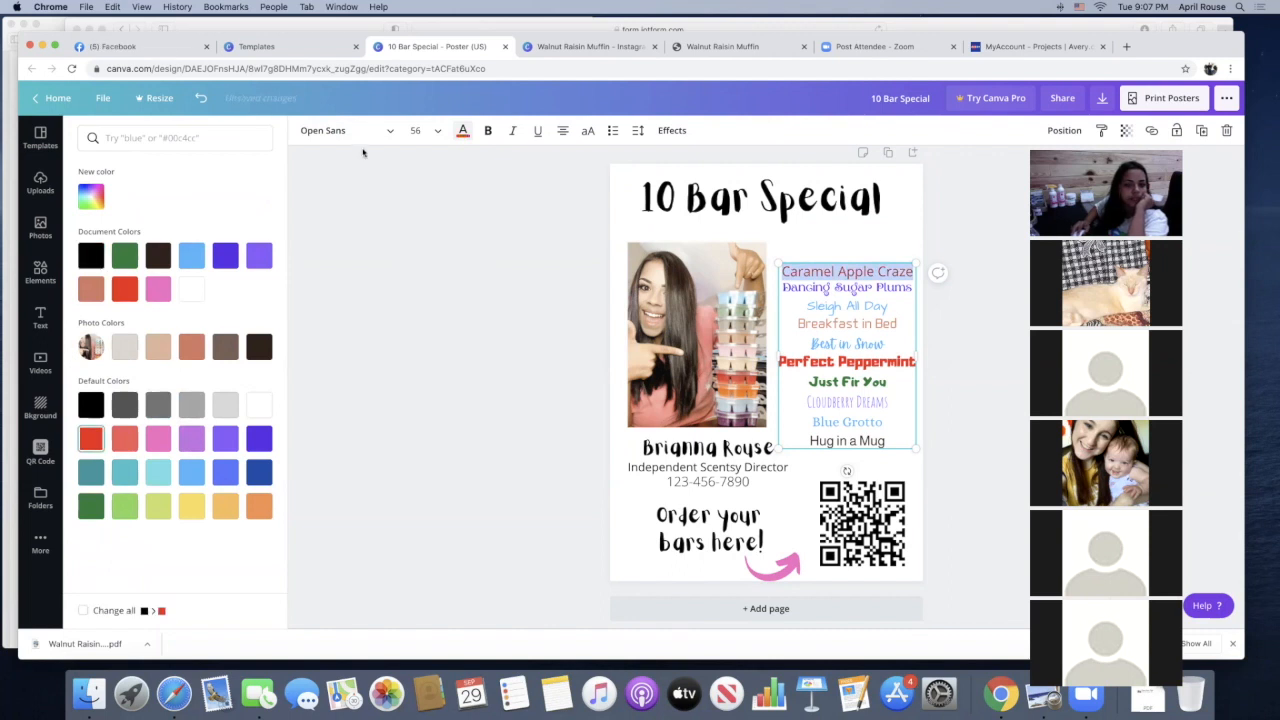
pyautogui.click(340, 130)
pyautogui.scroll(2, 128, 331)
pyautogui.scroll(2, 129, 331)
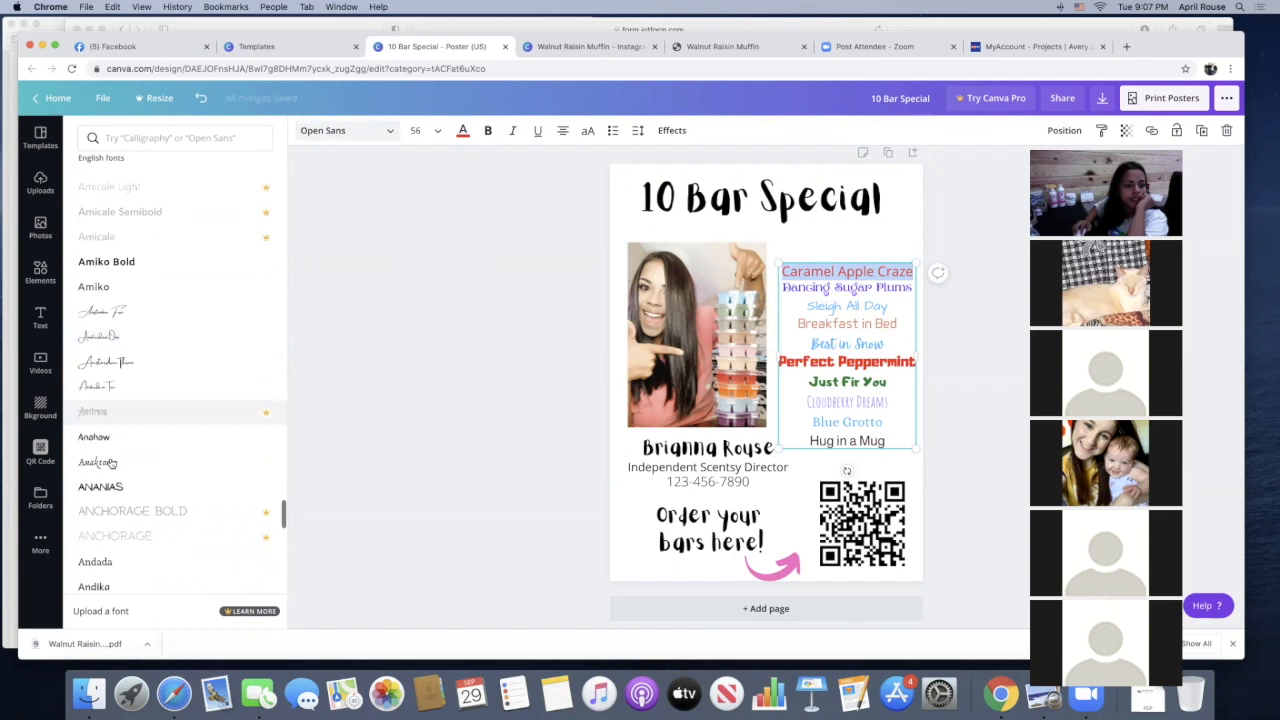
pyautogui.click(101, 487)
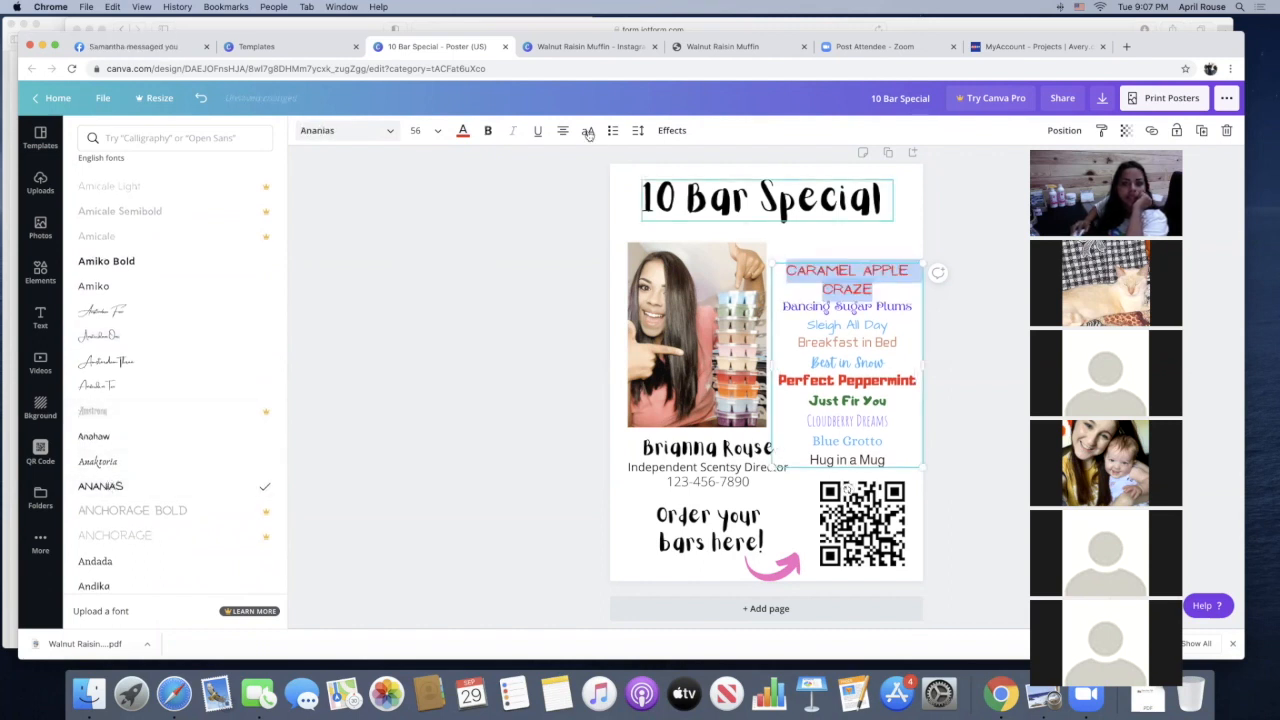
pyautogui.click(434, 135)
pyautogui.click(430, 229)
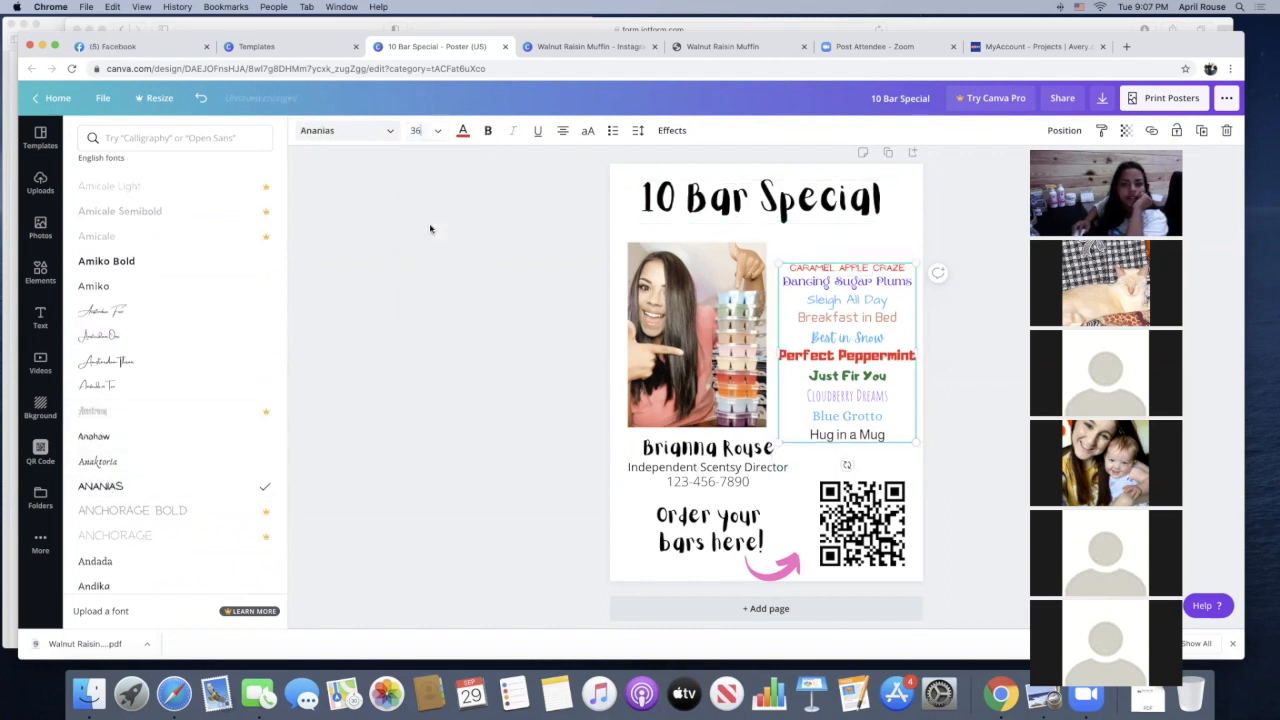
pyautogui.click(437, 133)
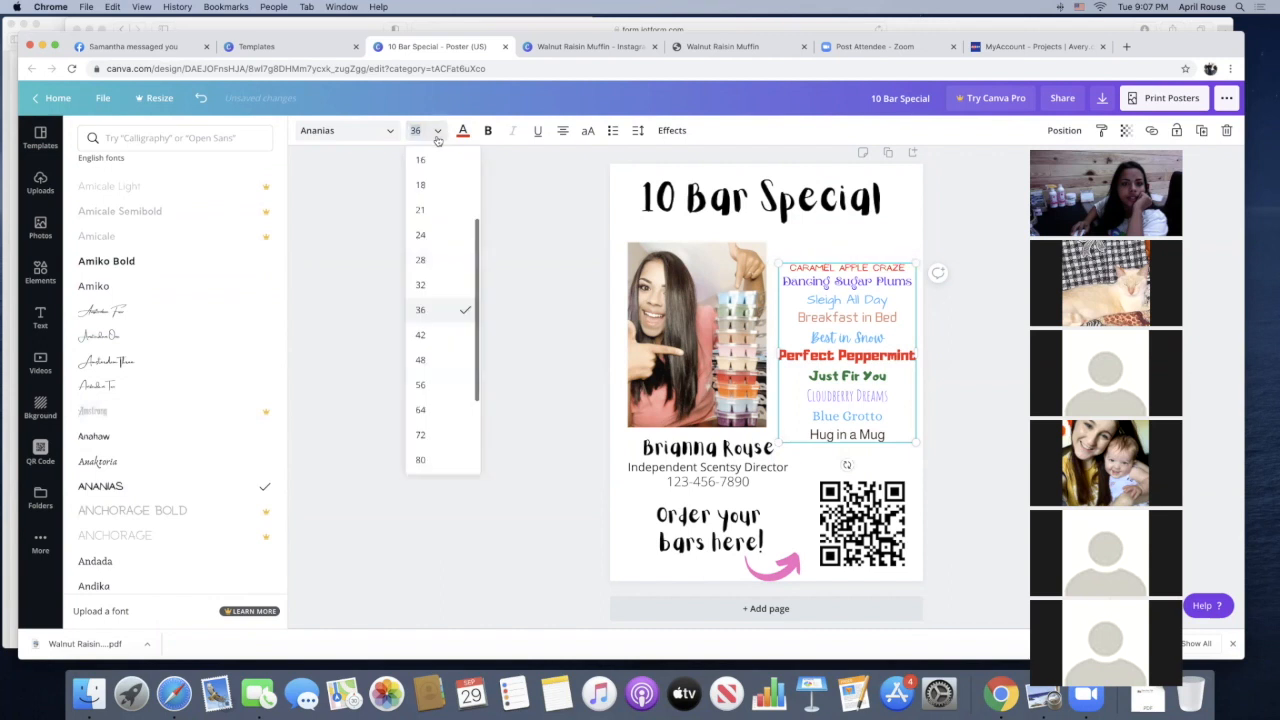
pyautogui.click(421, 336)
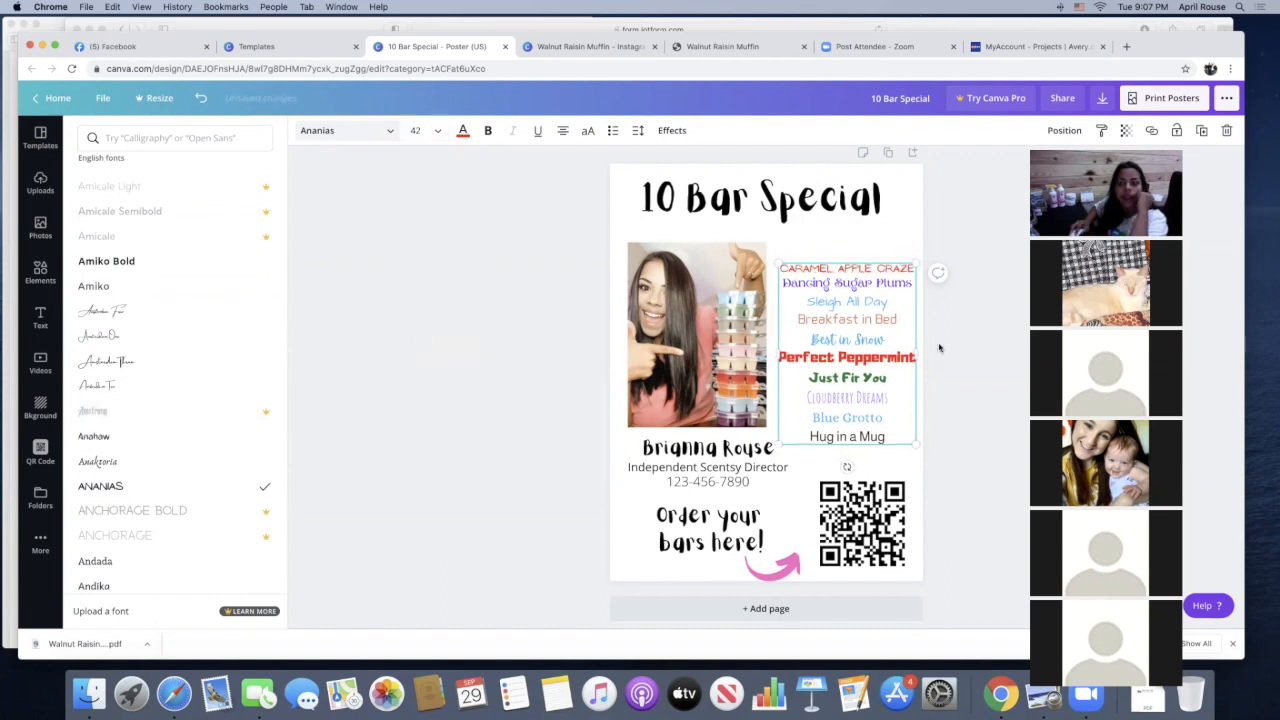
pyautogui.click(880, 205)
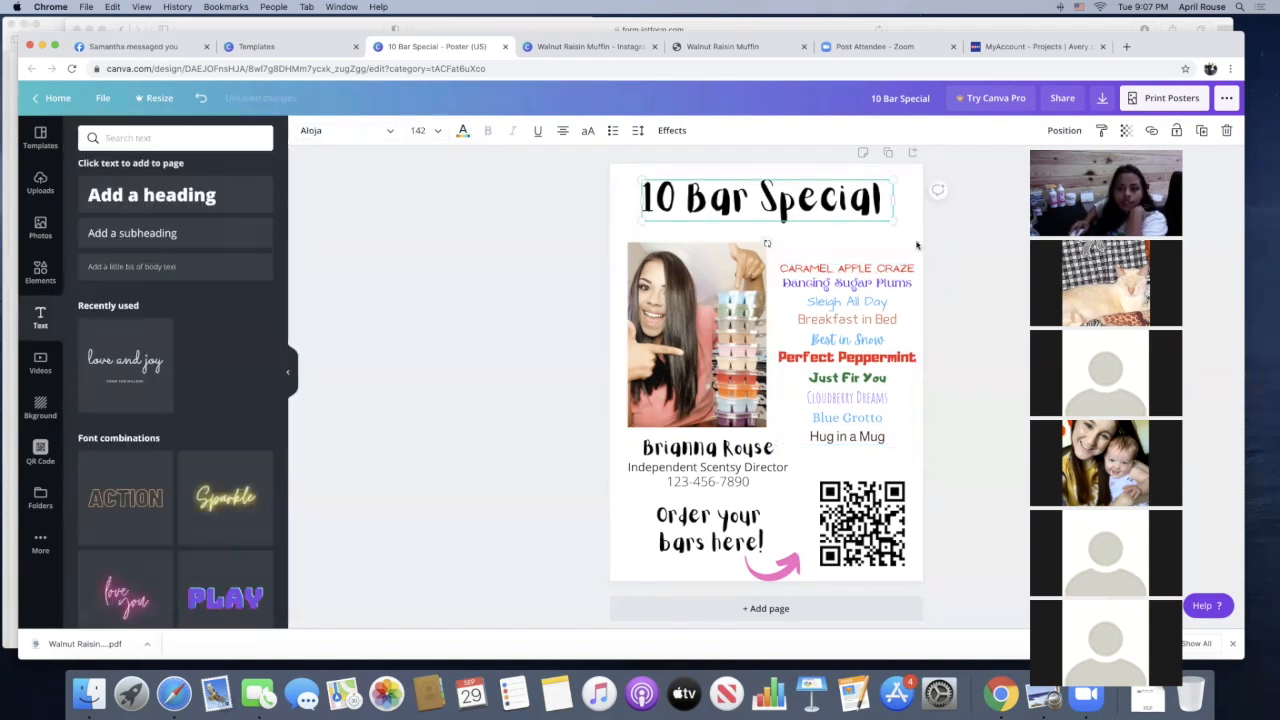
pyautogui.click(634, 168)
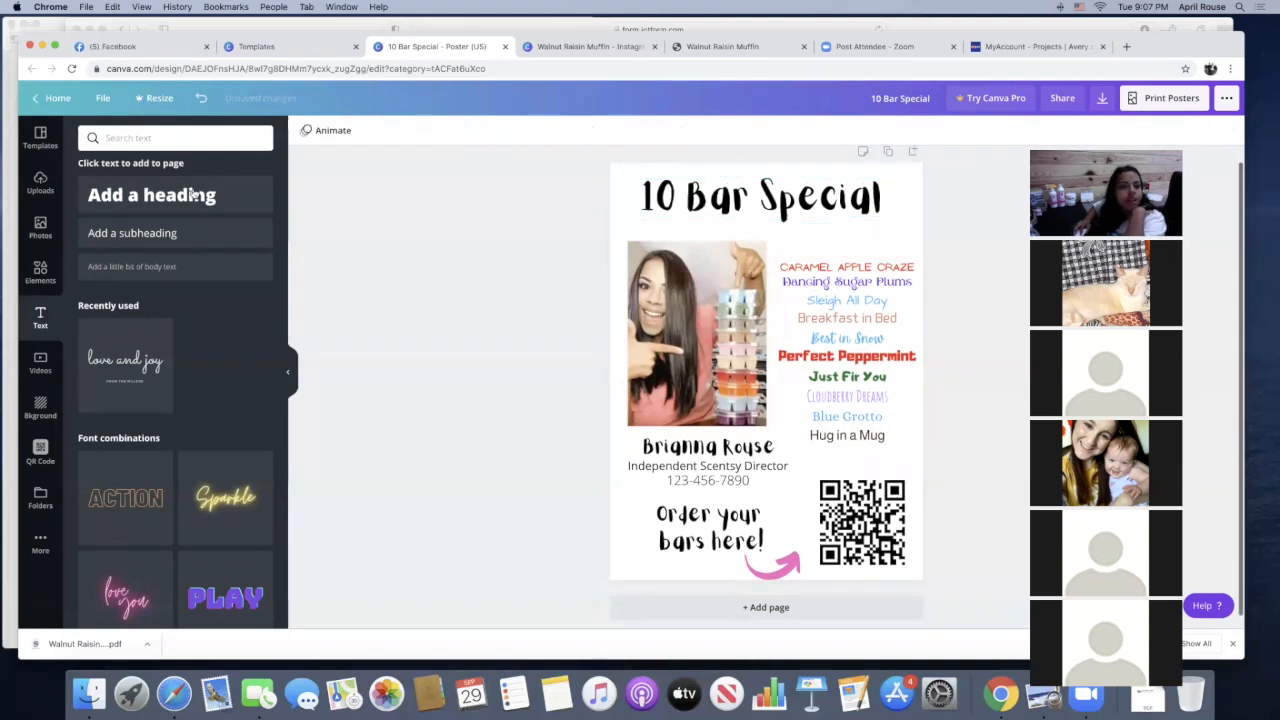
# Add a dotted line, recolor it tan from the photo colors, and place it beneath the "10 Bar Special" title
pyautogui.click(40, 272)
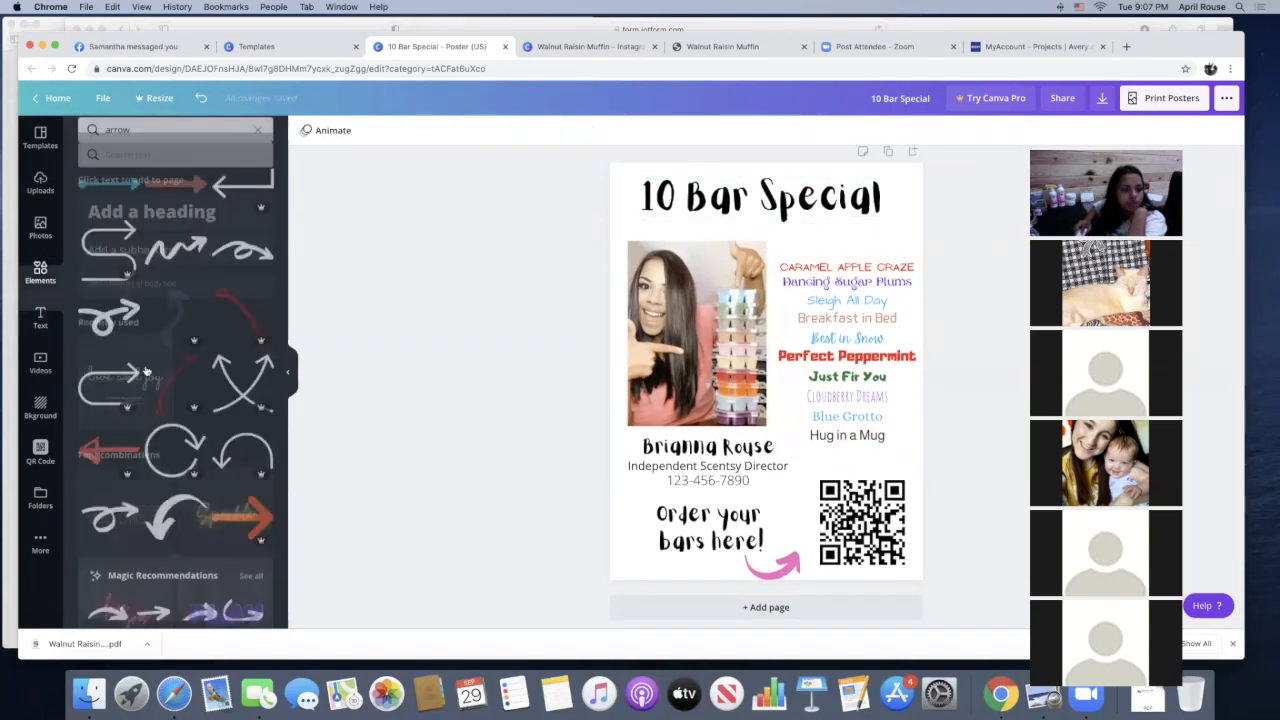
pyautogui.click(259, 140)
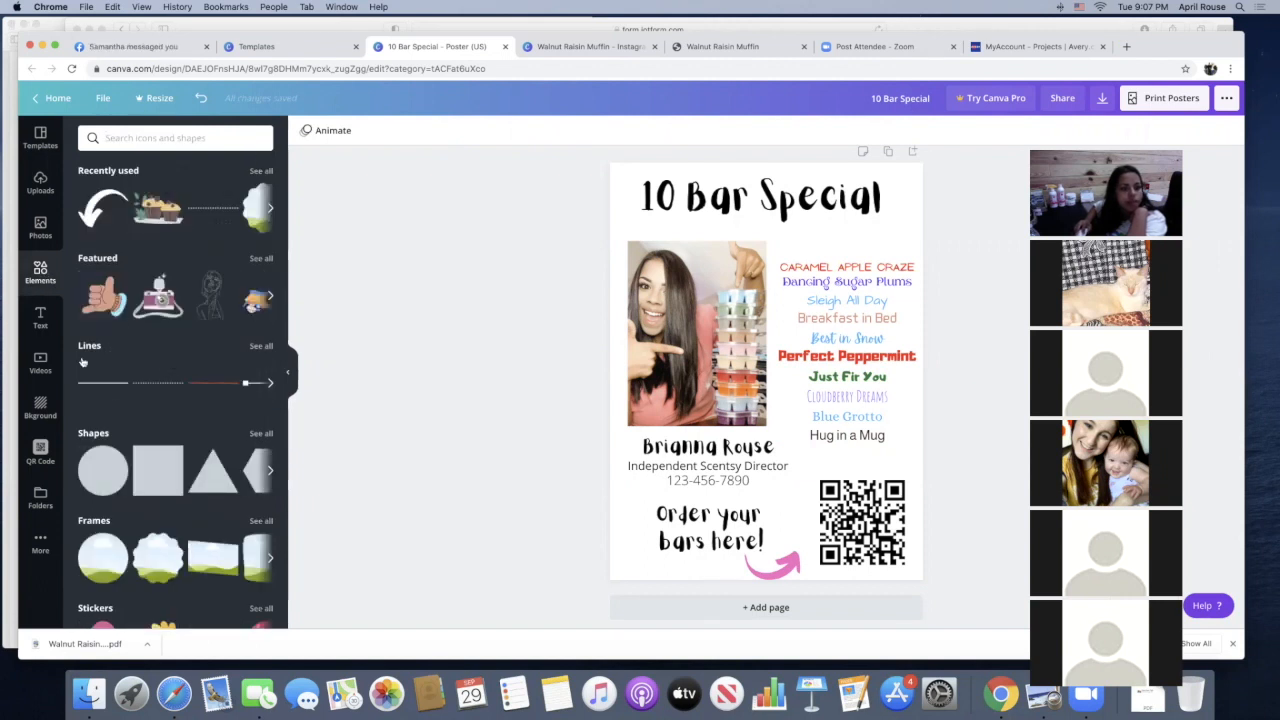
pyautogui.click(160, 383)
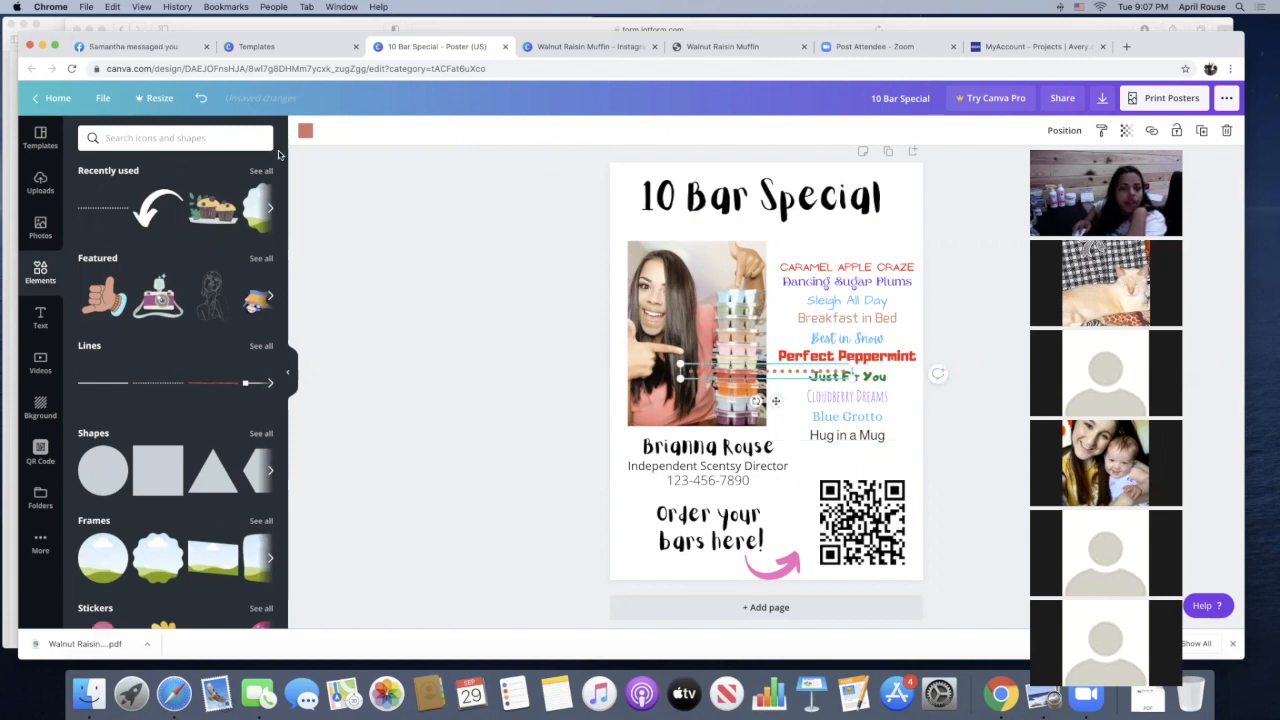
pyautogui.click(305, 131)
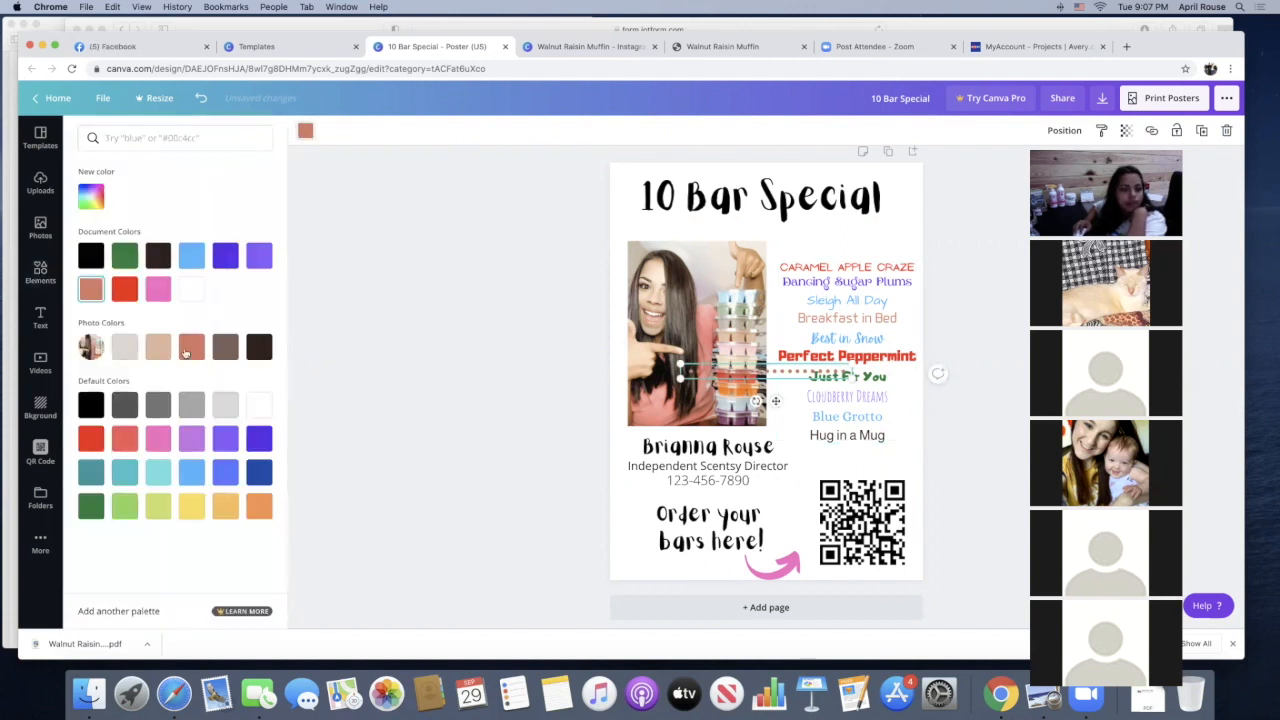
pyautogui.click(158, 347)
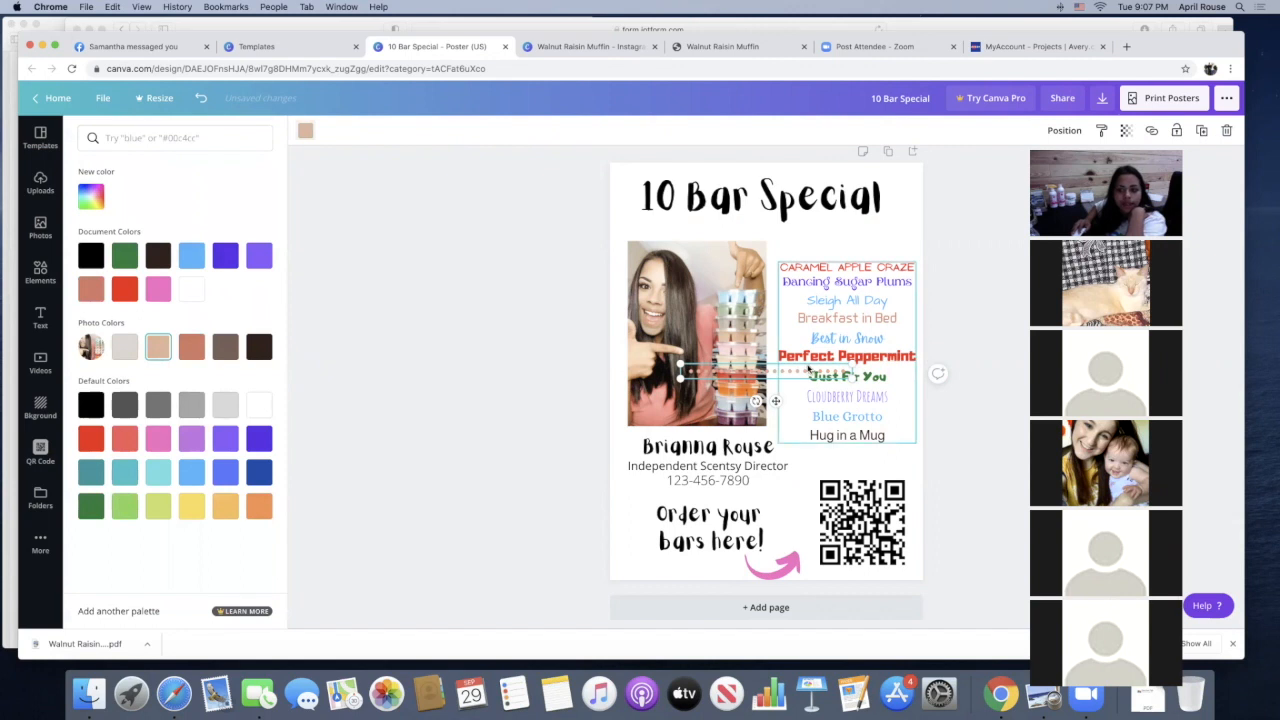
pyautogui.moveTo(775, 399); pyautogui.dragTo(782, 254)
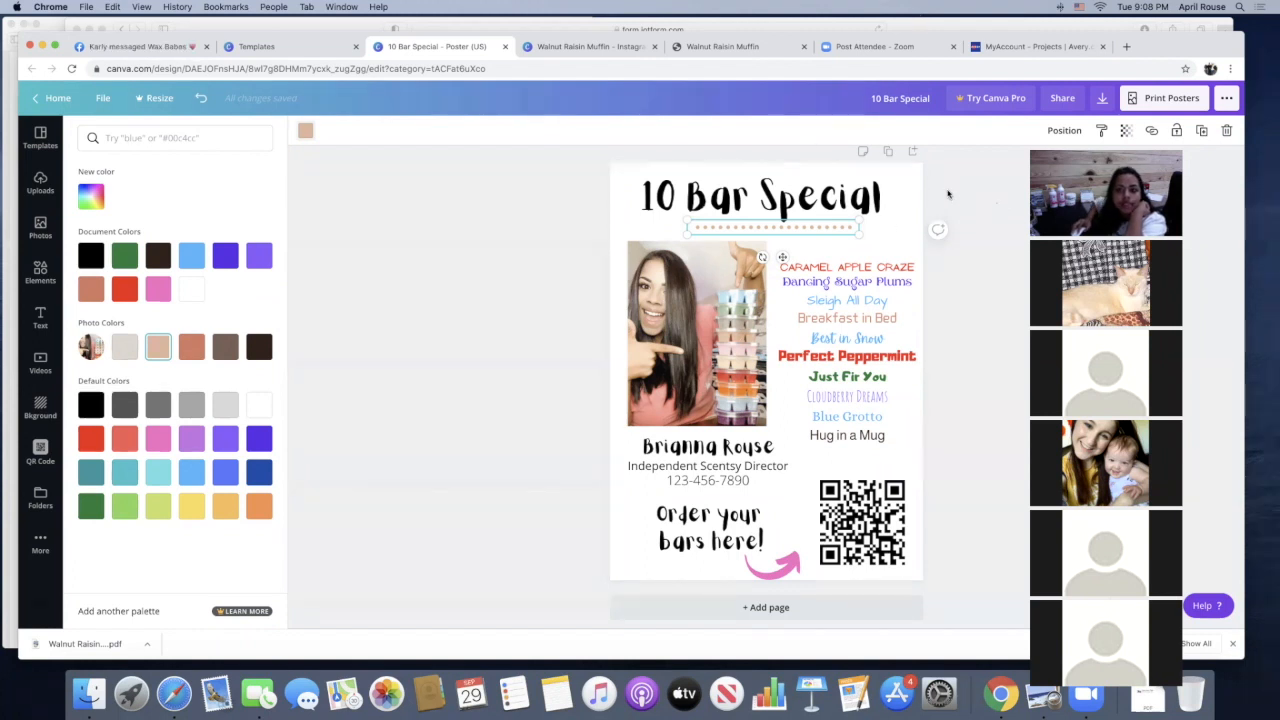
# Enlarge the dotted line so it spans the width of the "10 Bar Special" title
pyautogui.click(949, 195)
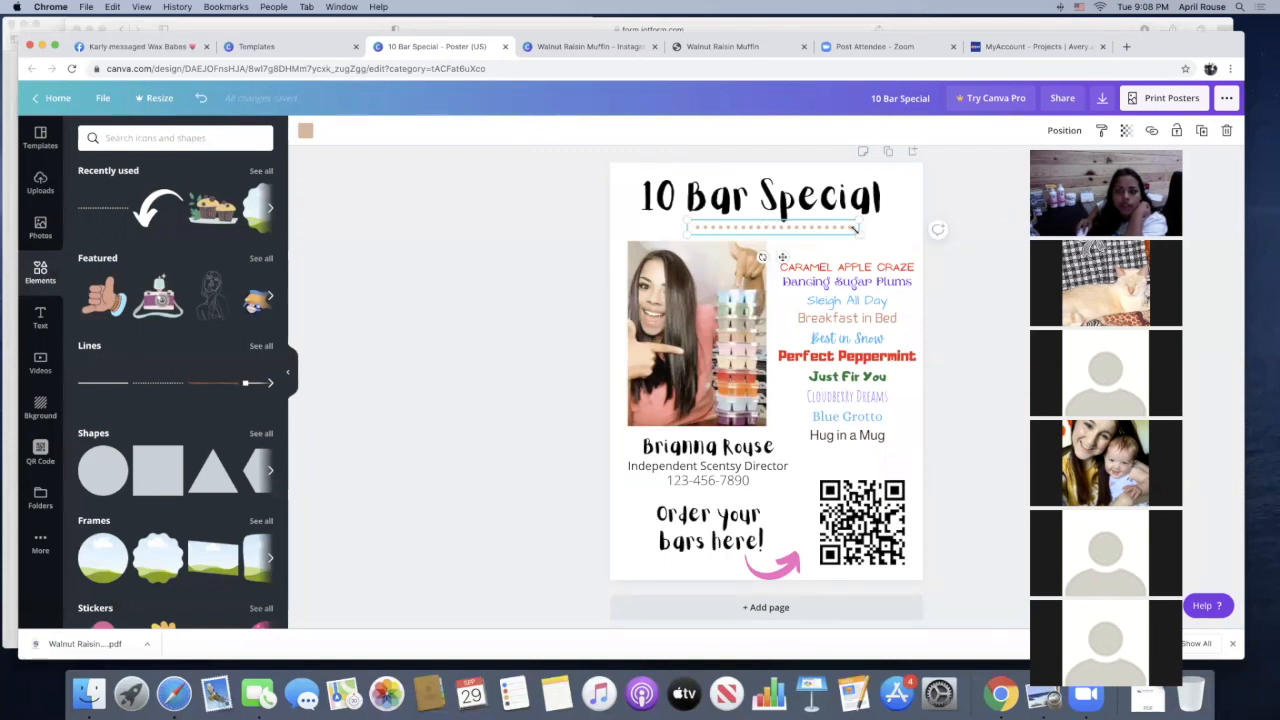
pyautogui.moveTo(856, 233); pyautogui.dragTo(888, 242)
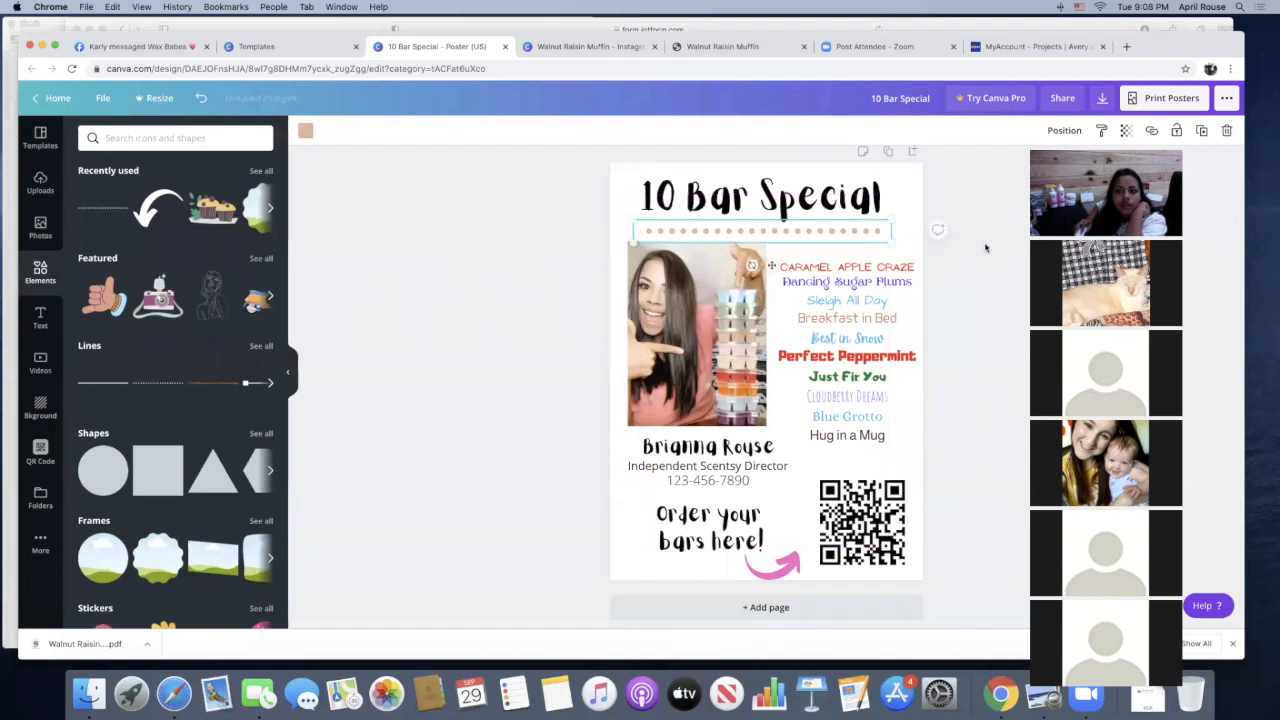
pyautogui.click(986, 246)
pyautogui.click(830, 235)
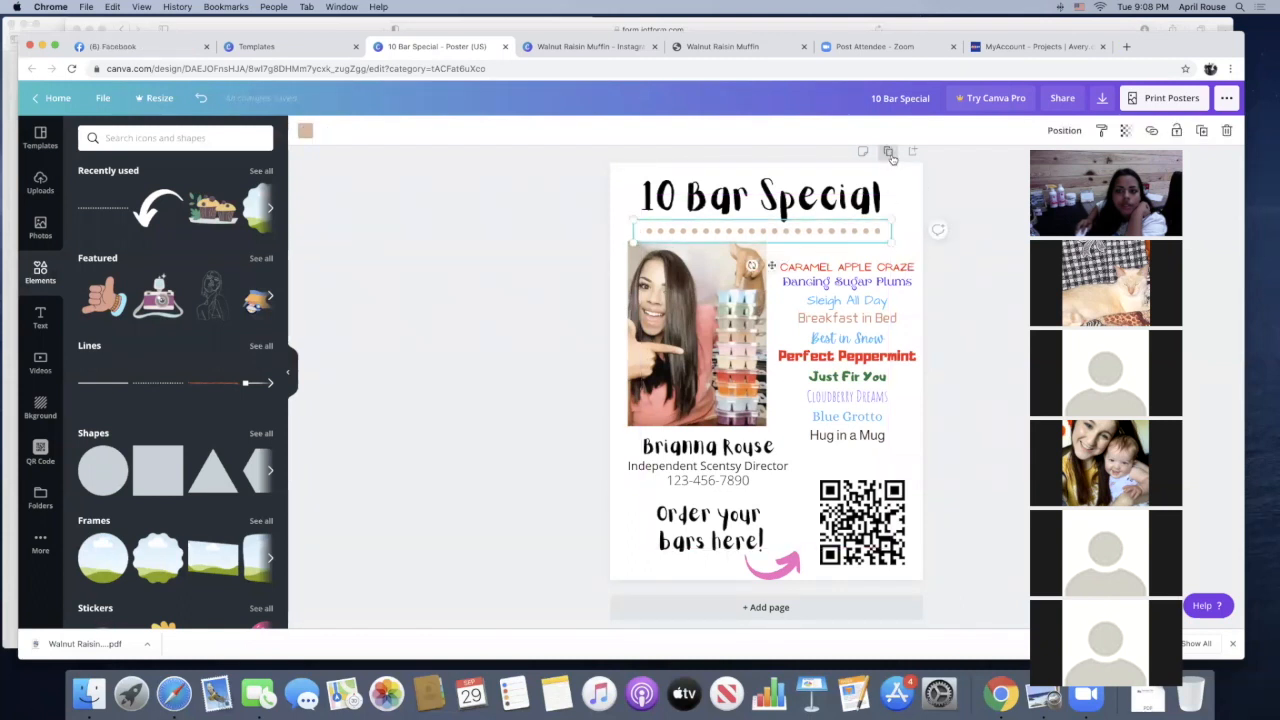
pyautogui.click(890, 155)
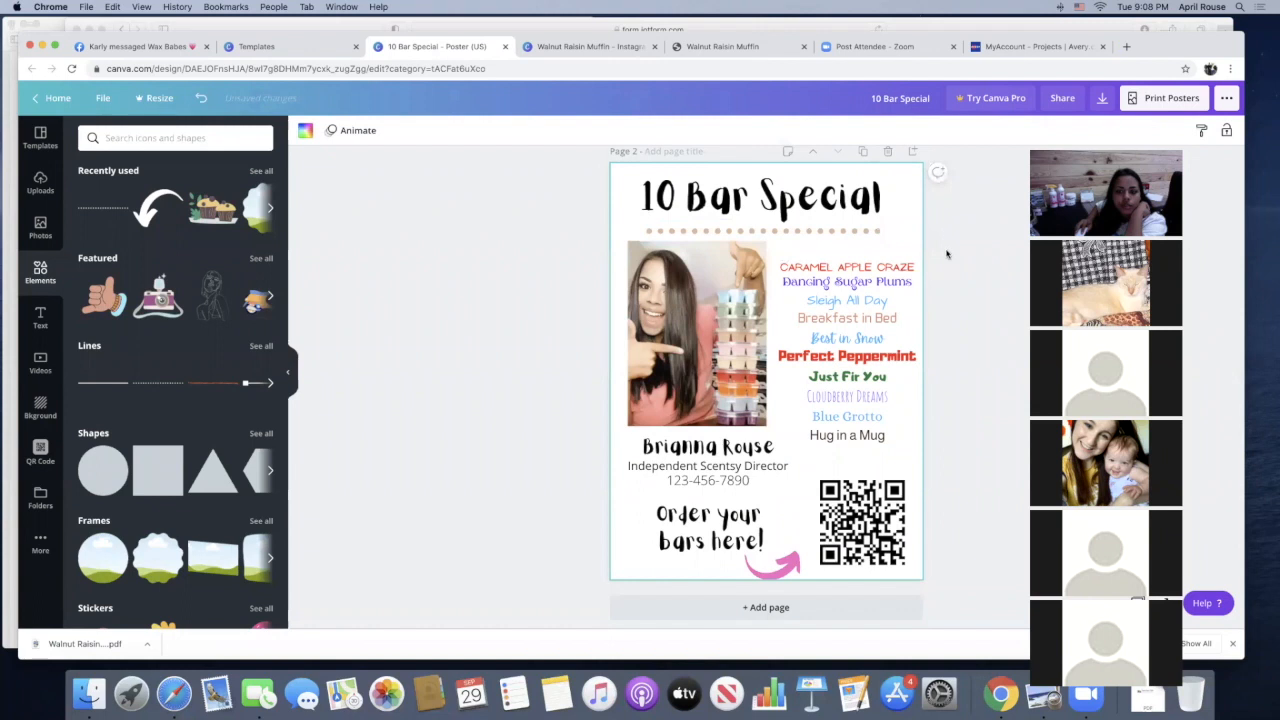
pyautogui.scroll(2, 951, 258)
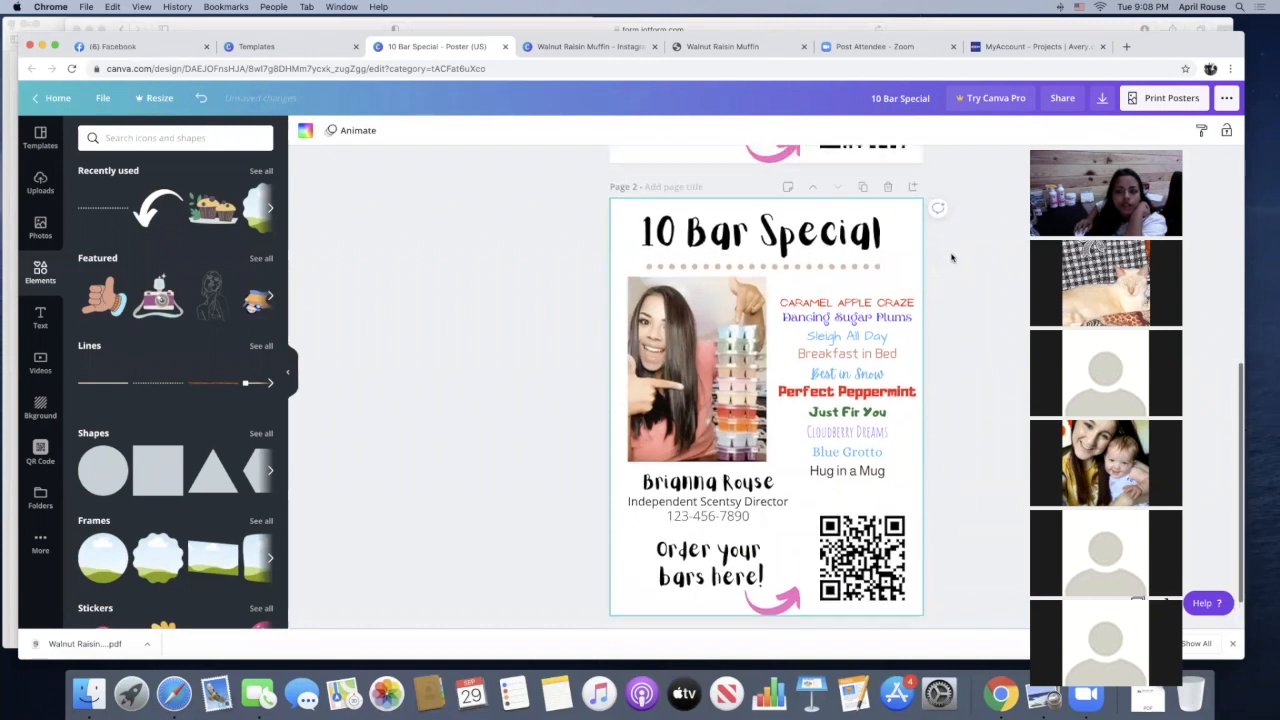
pyautogui.click(887, 183)
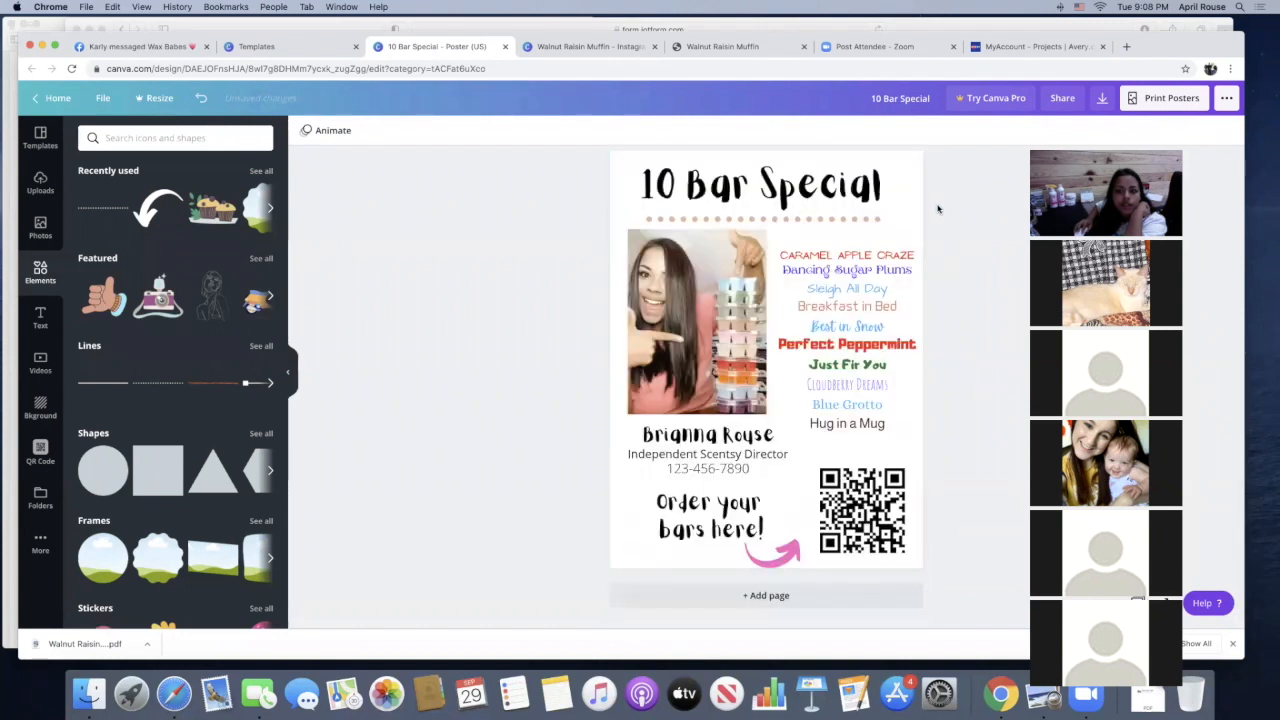
# Add a second dotted line in the same tan and place it below "Hug in a Mug", above the QR code
pyautogui.click(170, 387)
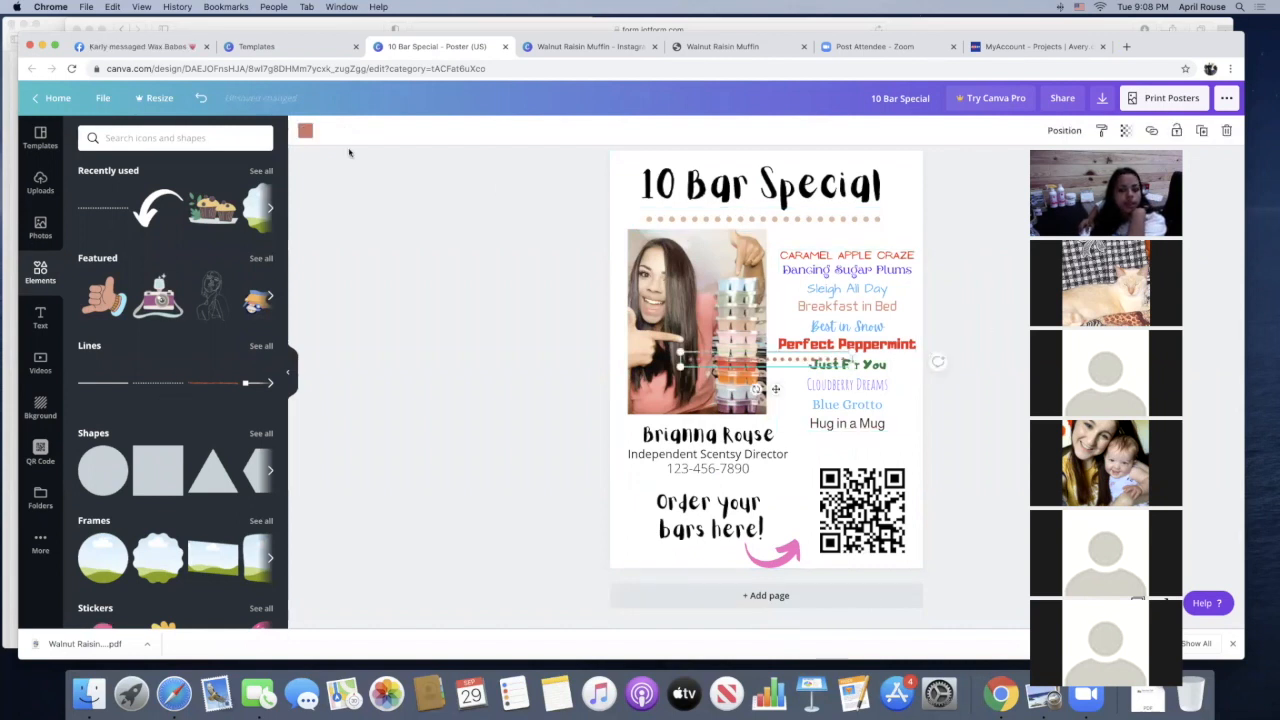
pyautogui.click(306, 131)
pyautogui.click(124, 289)
pyautogui.moveTo(786, 432)
pyautogui.mouseDown()
pyautogui.moveTo(766, 436)
pyautogui.moveTo(802, 446)
pyautogui.mouseUp()
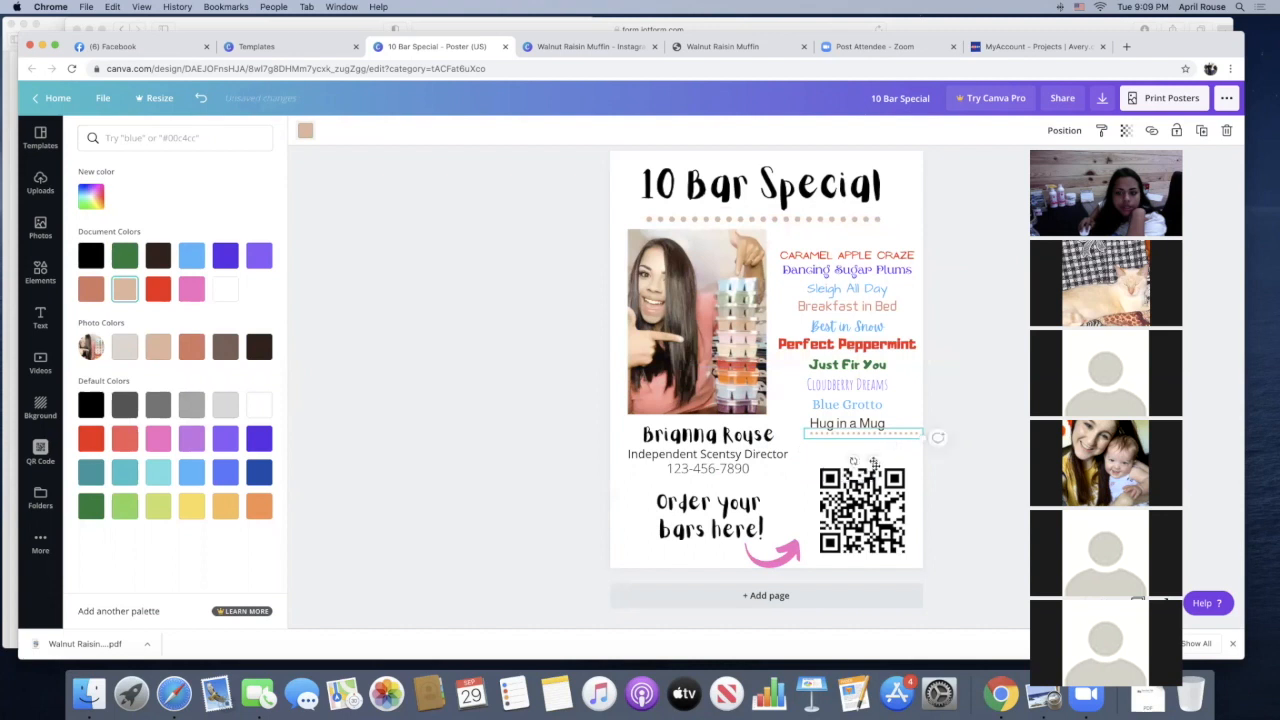
pyautogui.moveTo(876, 466); pyautogui.dragTo(933, 449)
pyautogui.click(948, 418)
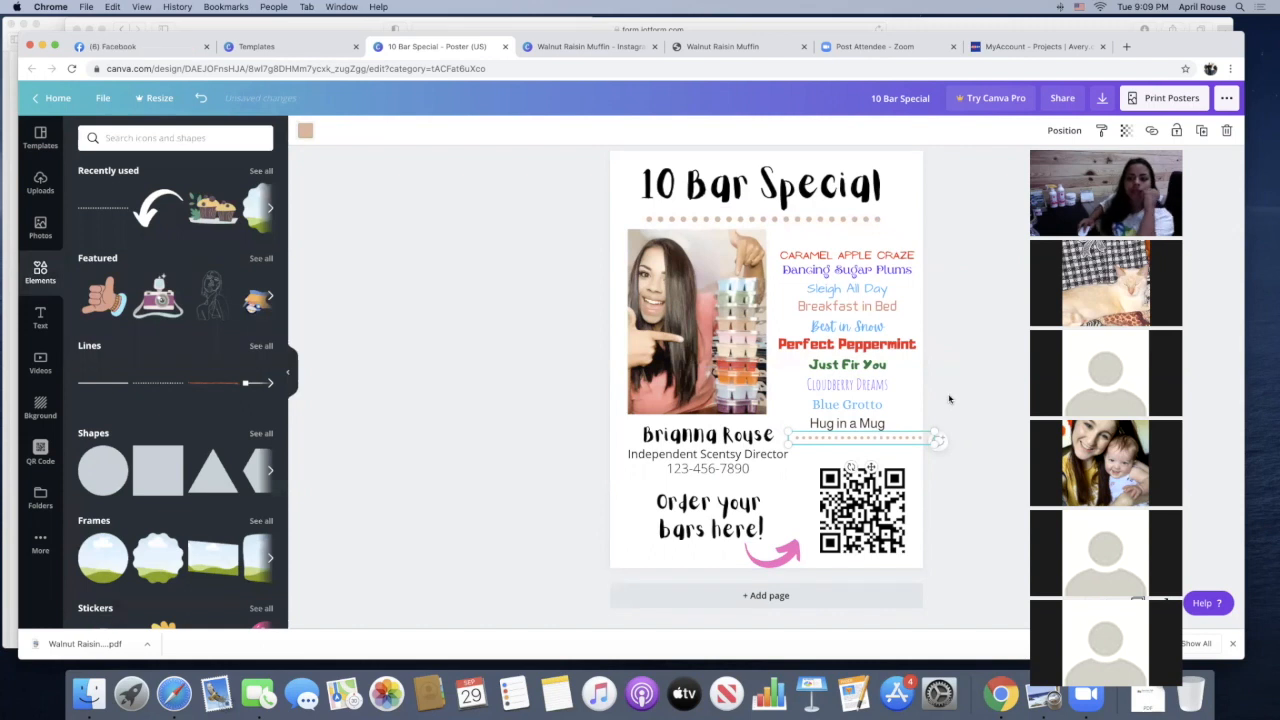
# Delete the existing QR code and generate a new one for the form.jotform.com order form URL
pyautogui.scroll(1, 880, 385)
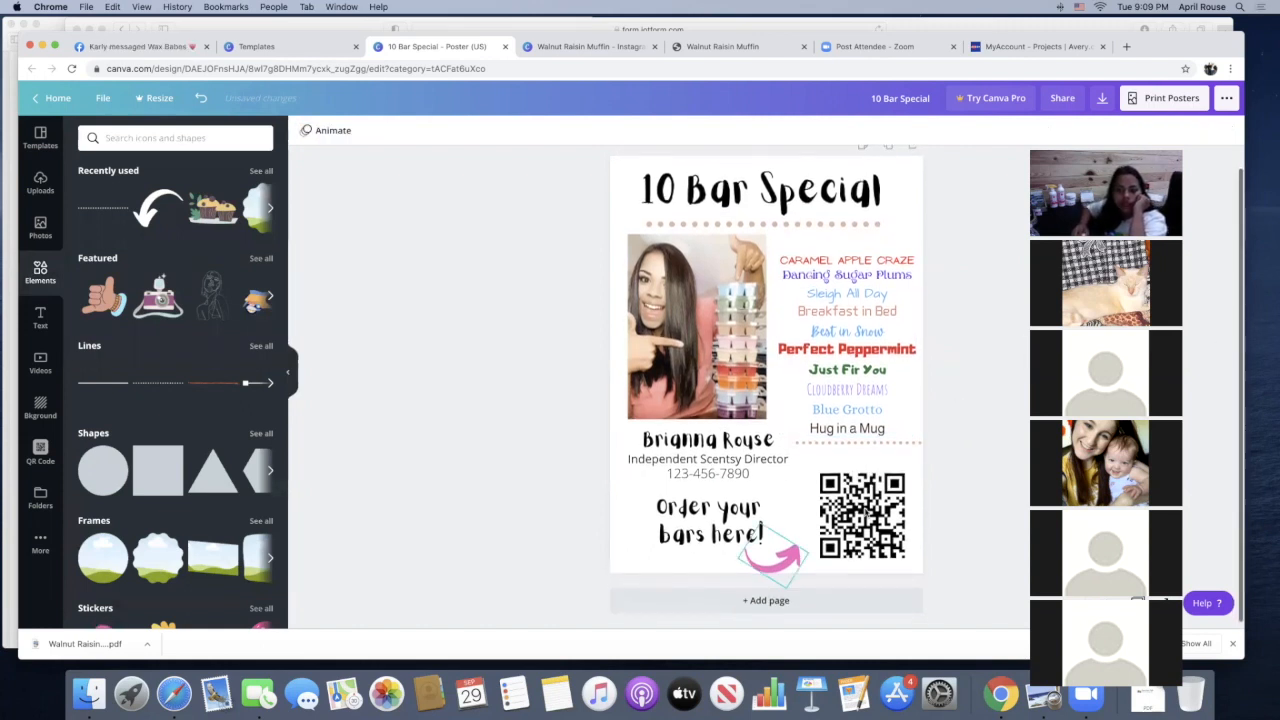
pyautogui.click(862, 515)
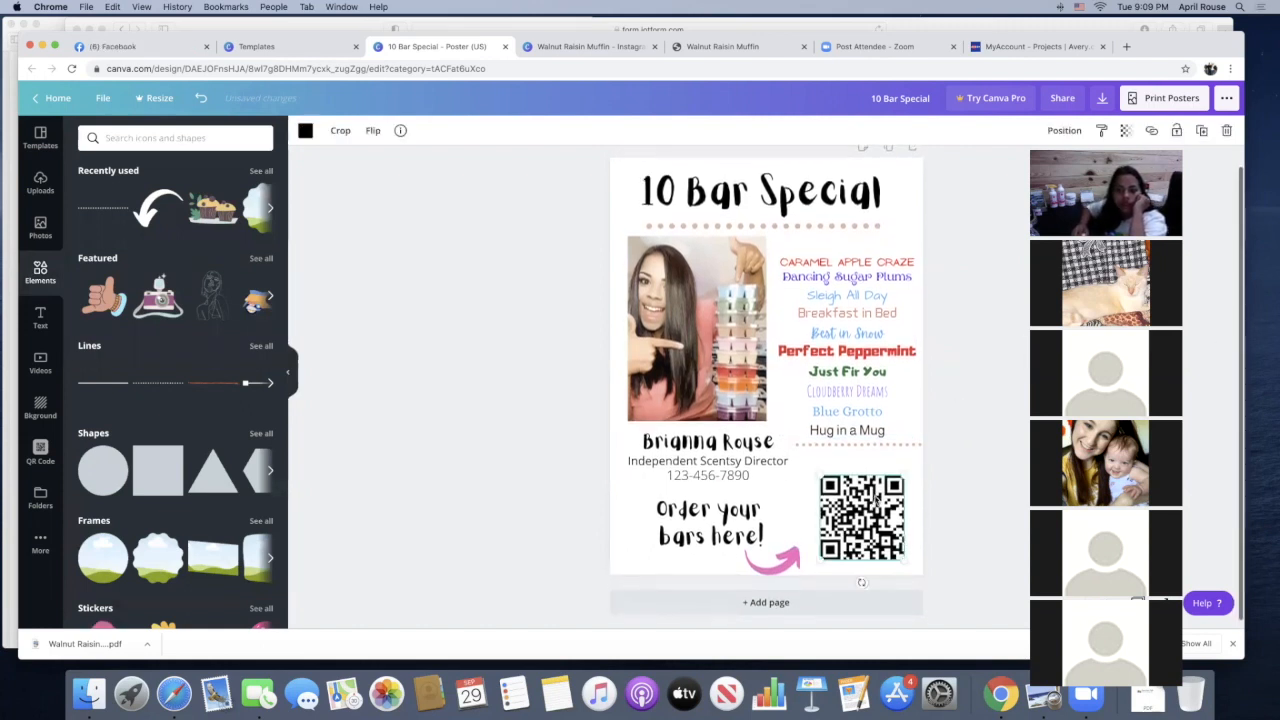
pyautogui.click(1226, 130)
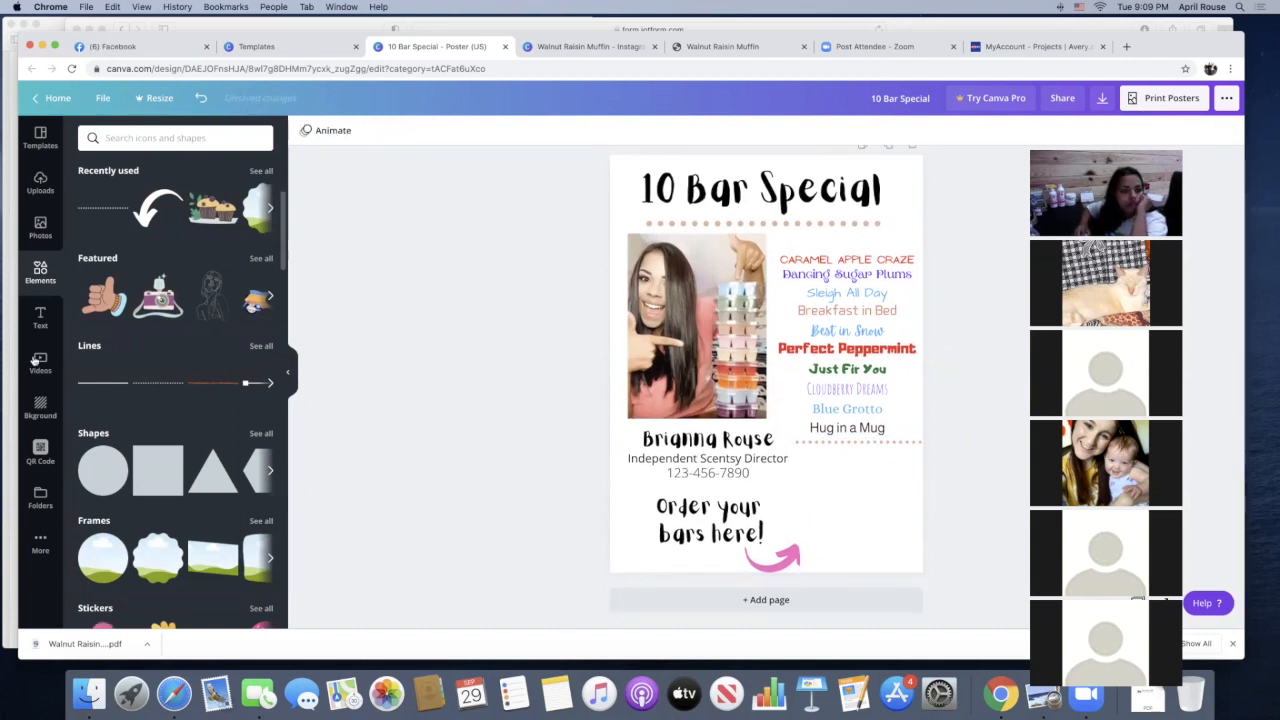
pyautogui.click(39, 453)
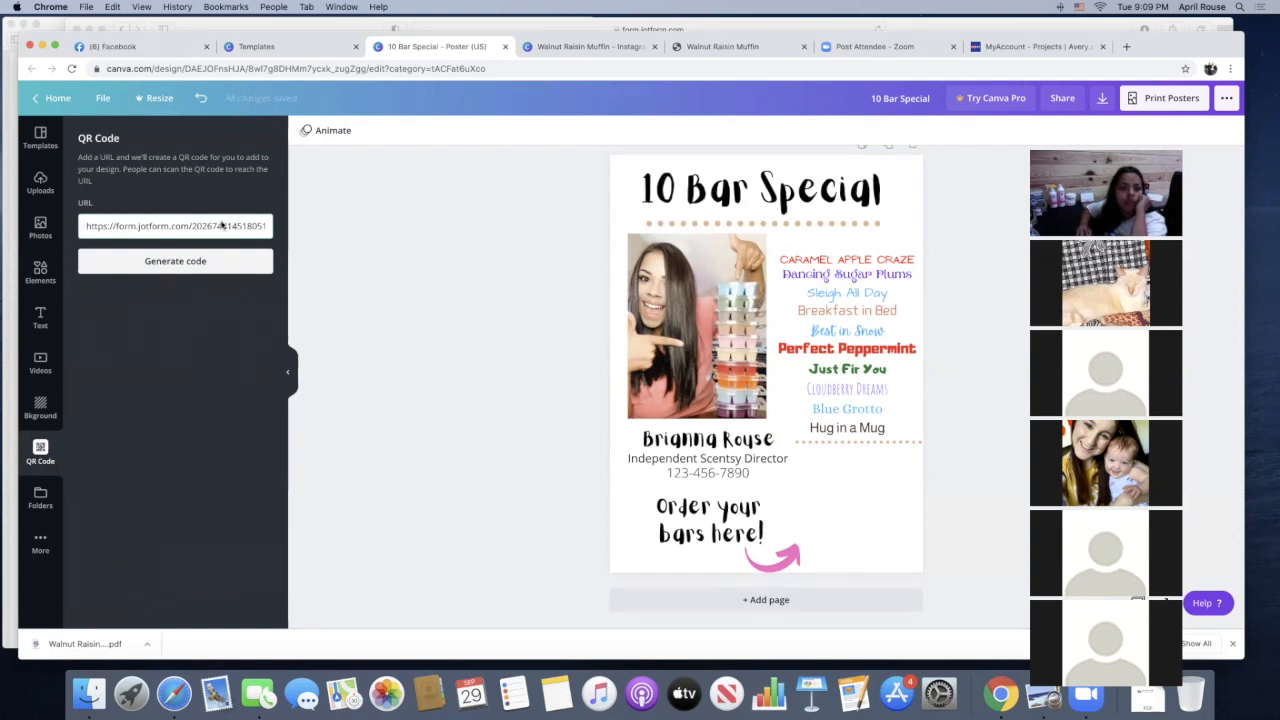
pyautogui.click(162, 266)
# Shrink the new QR code and position it beside the pink arrow, below the second dotted line
pyautogui.moveTo(770, 322); pyautogui.dragTo(799, 500)
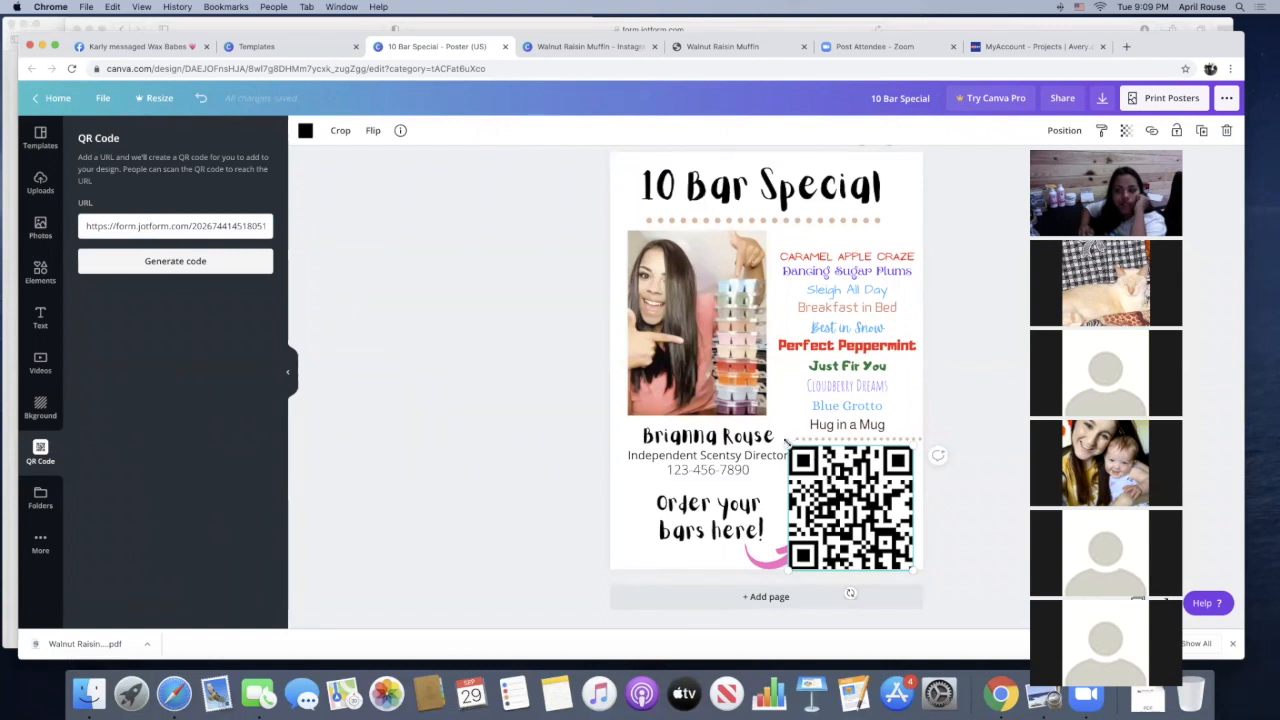
pyautogui.moveTo(795, 454); pyautogui.dragTo(817, 472)
pyautogui.moveTo(863, 515); pyautogui.dragTo(855, 504)
pyautogui.click(940, 472)
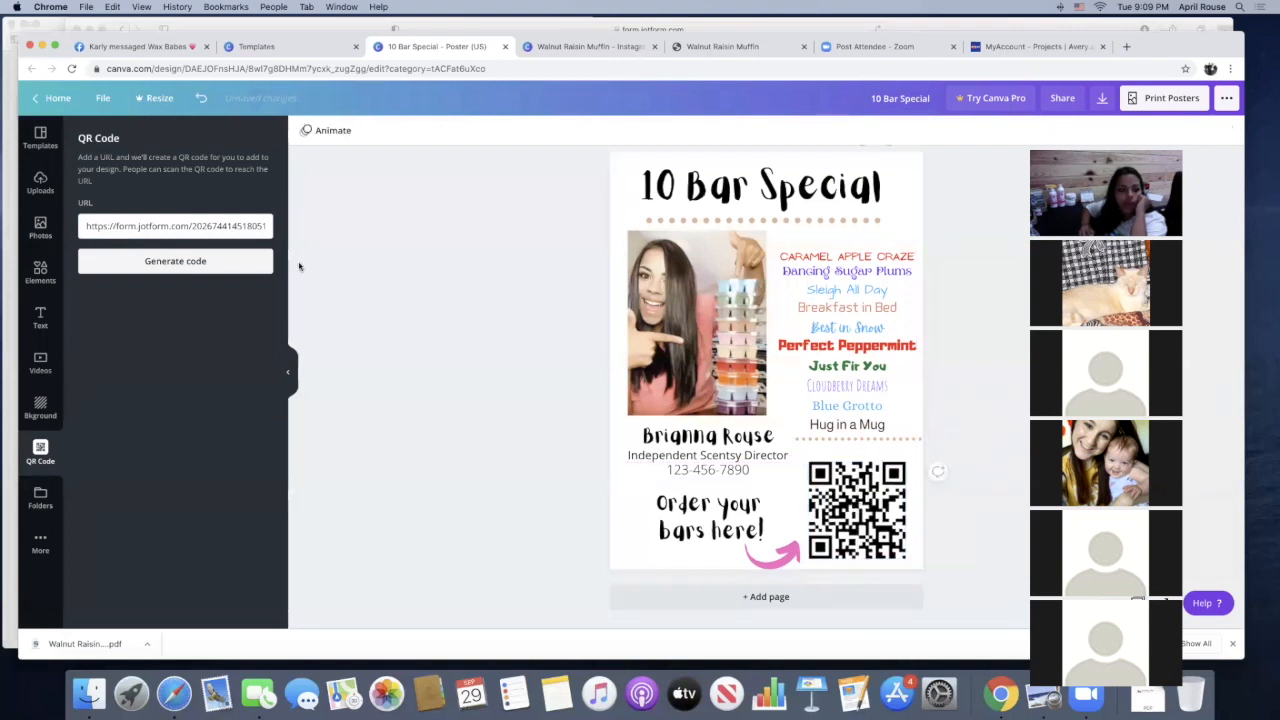
# Add a subheading reading "scan", rotate it vertically and place it along the left side of the QR code
pyautogui.click(40, 318)
pyautogui.click(163, 232)
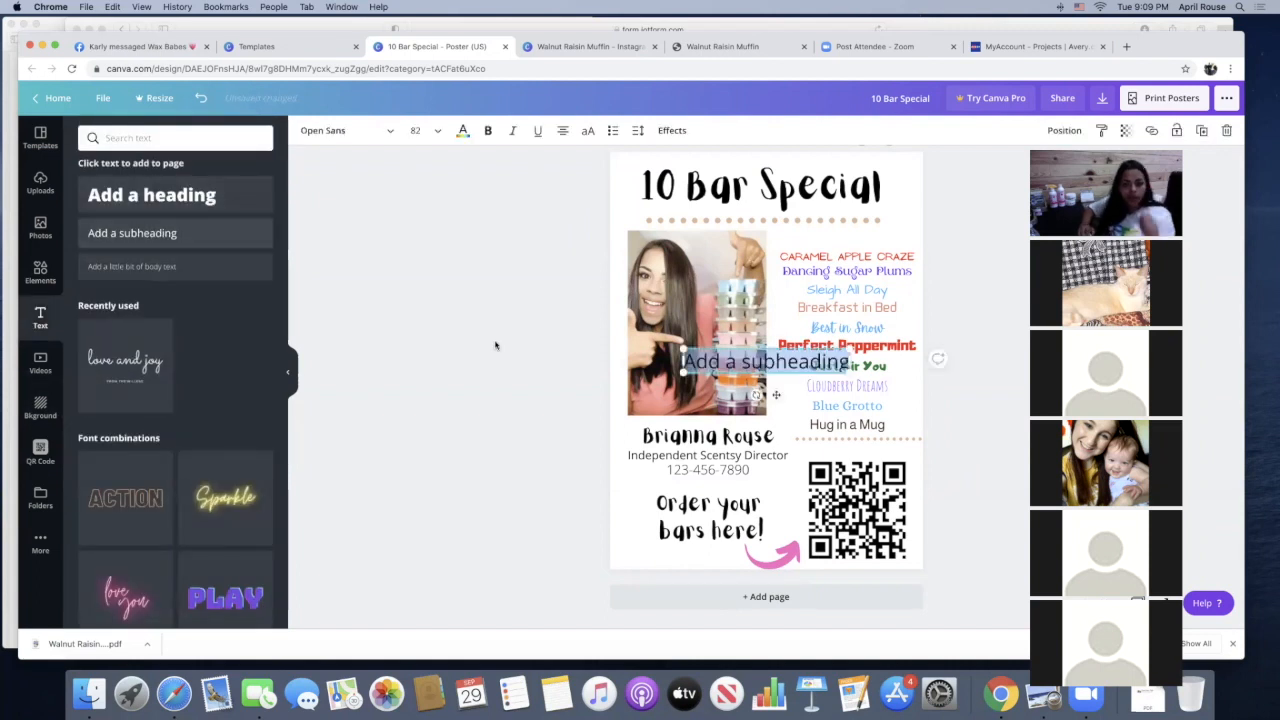
pyautogui.write('scan')
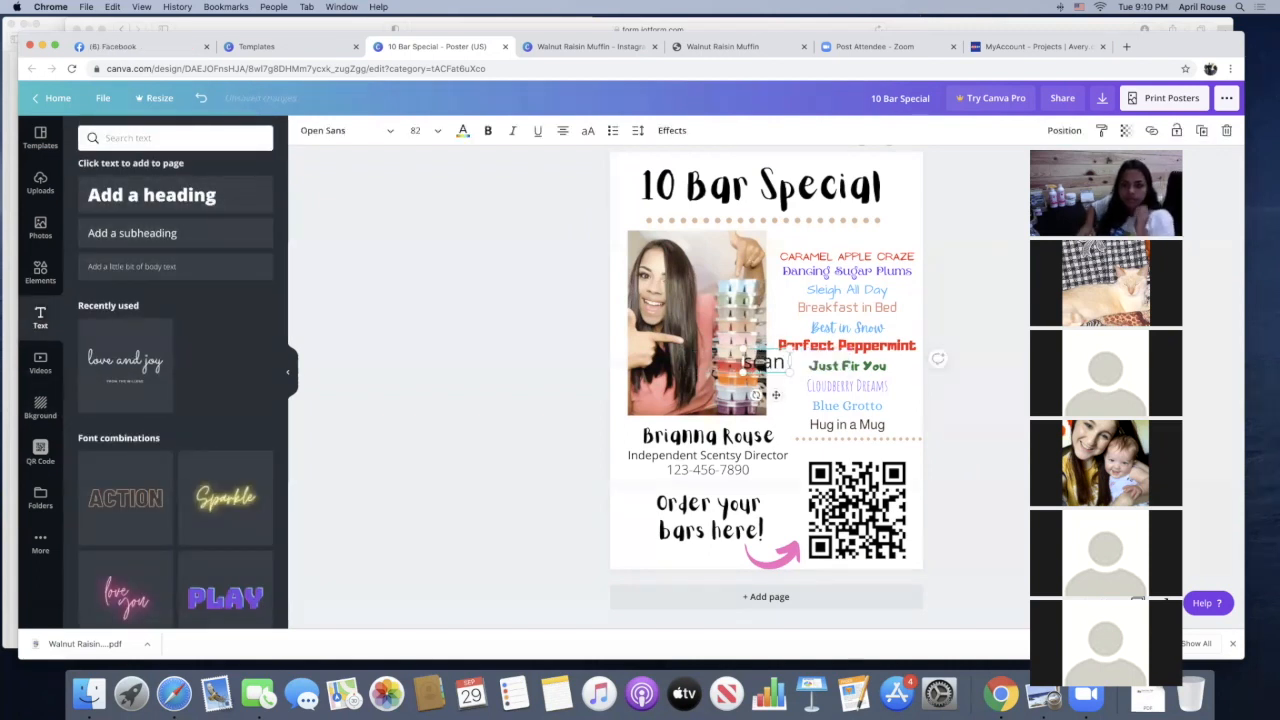
pyautogui.moveTo(768, 363); pyautogui.dragTo(818, 480)
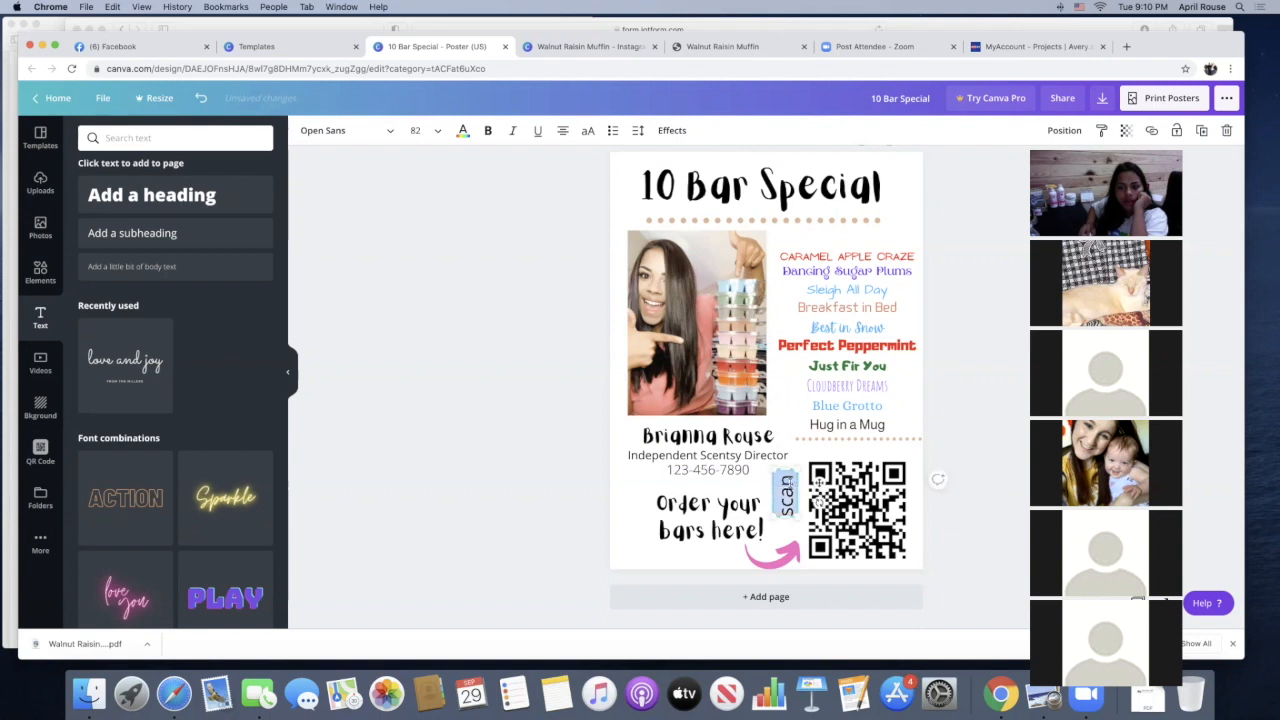
# Set the "scan" text to font size 48 and move it close against the left edge of the QR code
pyautogui.click(441, 134)
pyautogui.click(429, 468)
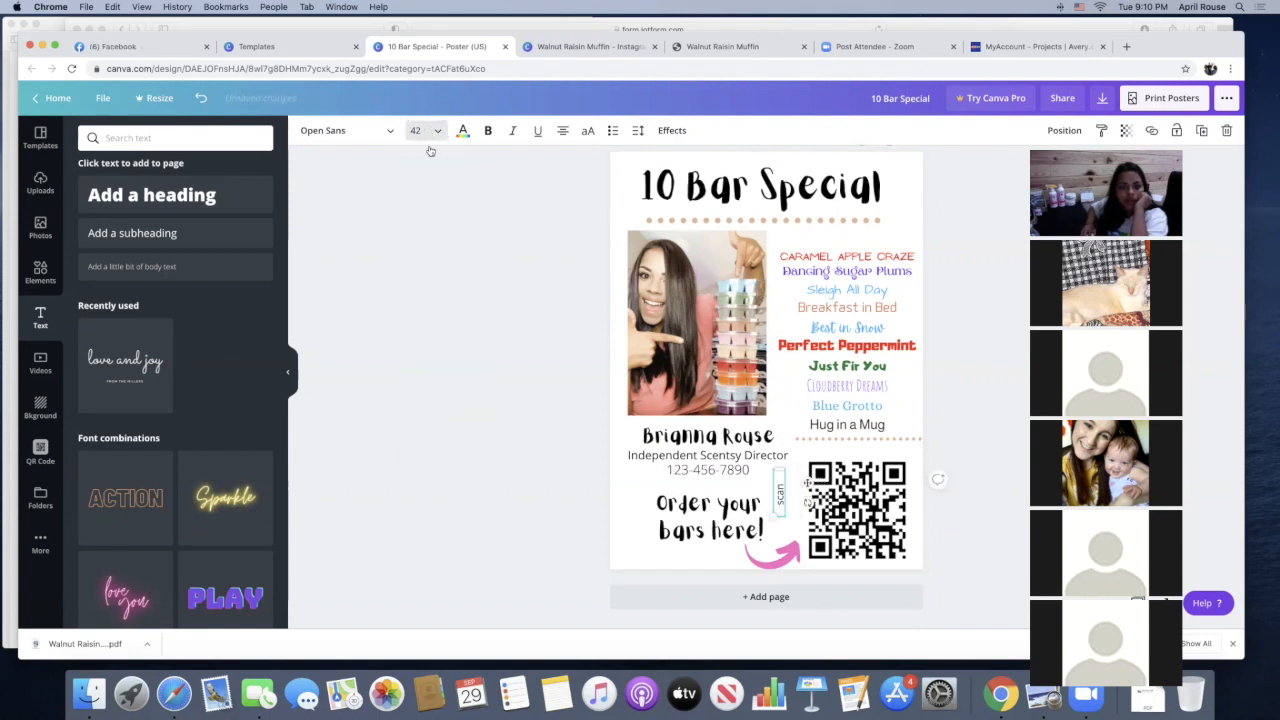
pyautogui.click(430, 132)
pyautogui.click(430, 410)
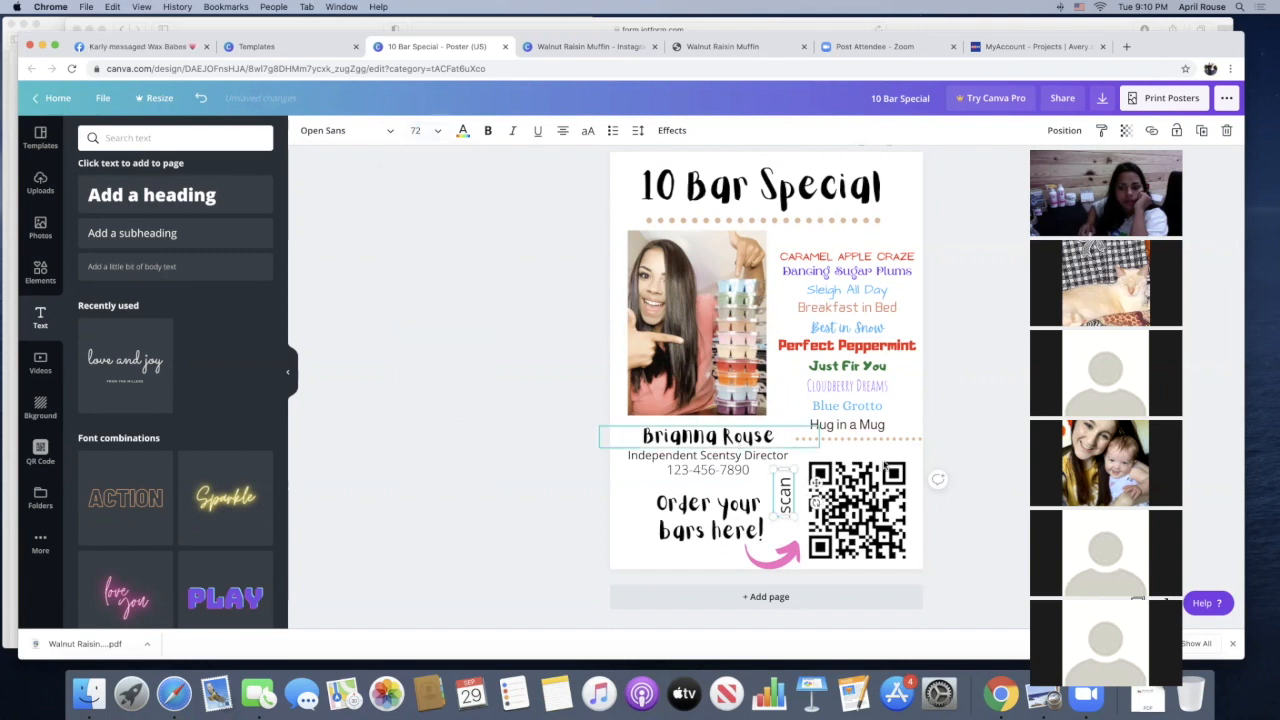
pyautogui.click(420, 130)
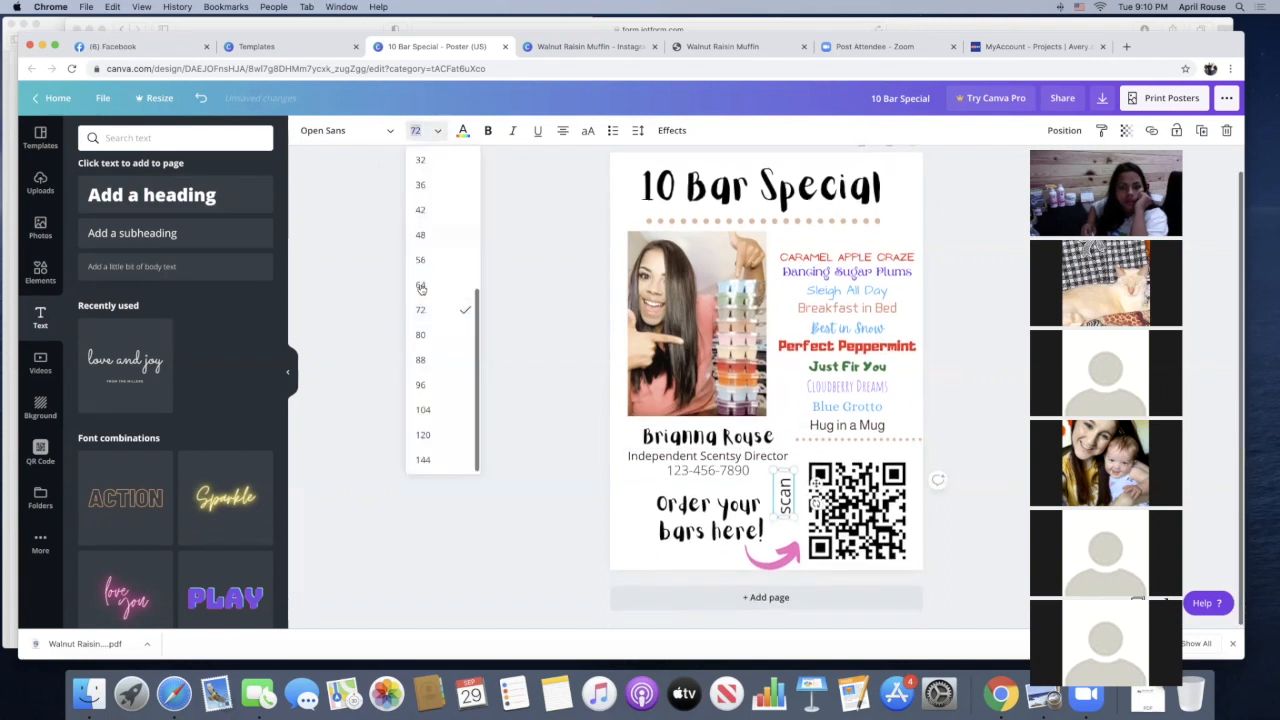
pyautogui.click(438, 236)
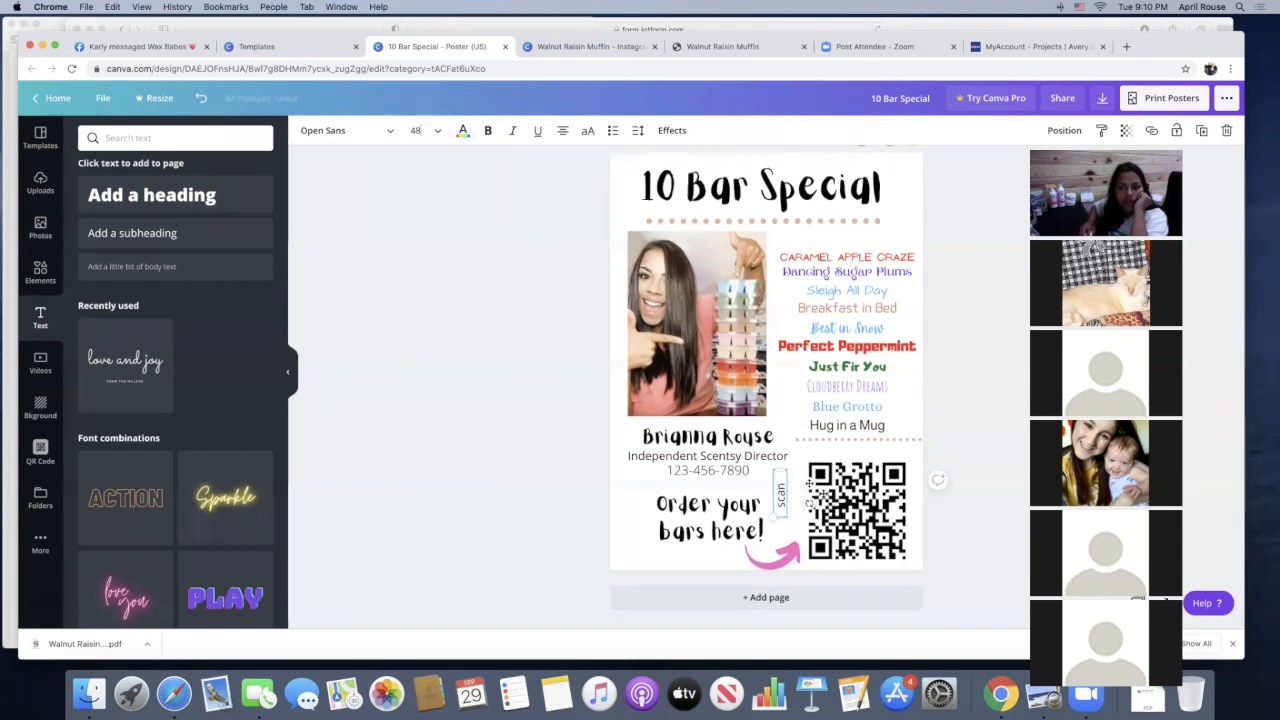
pyautogui.moveTo(810, 484); pyautogui.dragTo(825, 493)
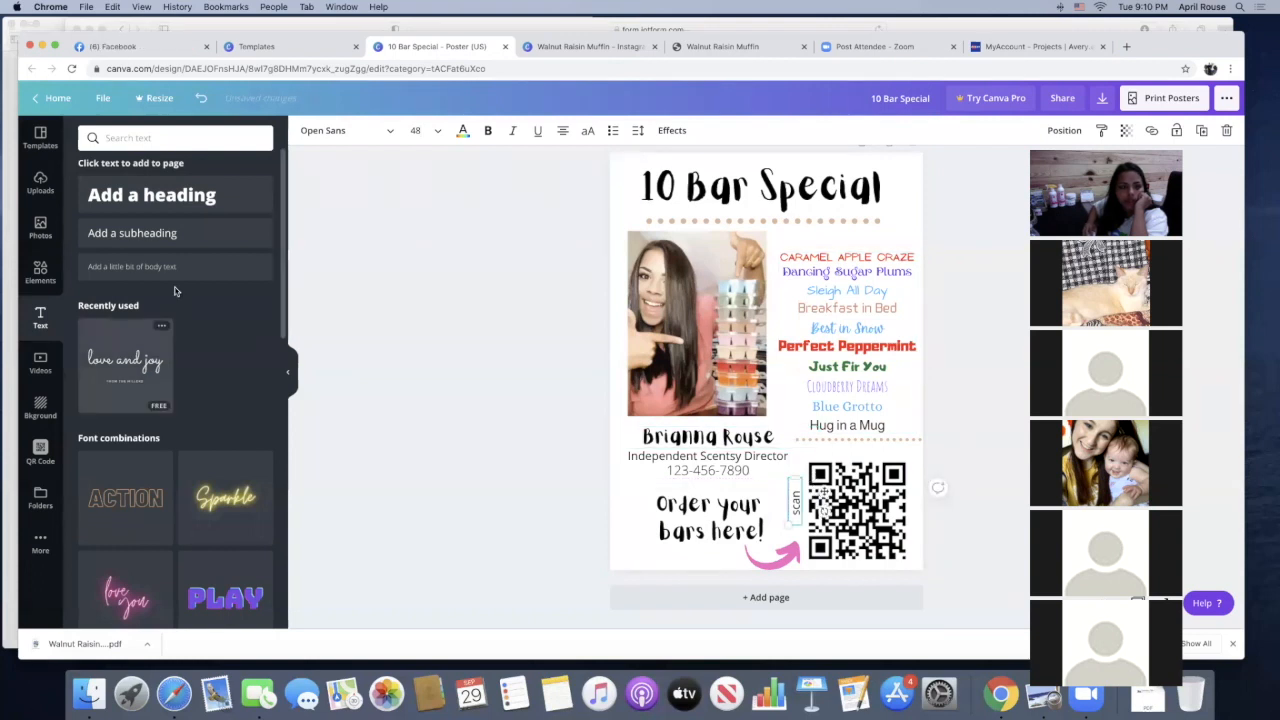
# Add a subheading reading "with" at font size 72 and place it centred above the QR code
pyautogui.moveTo(170, 233); pyautogui.dragTo(757, 357)
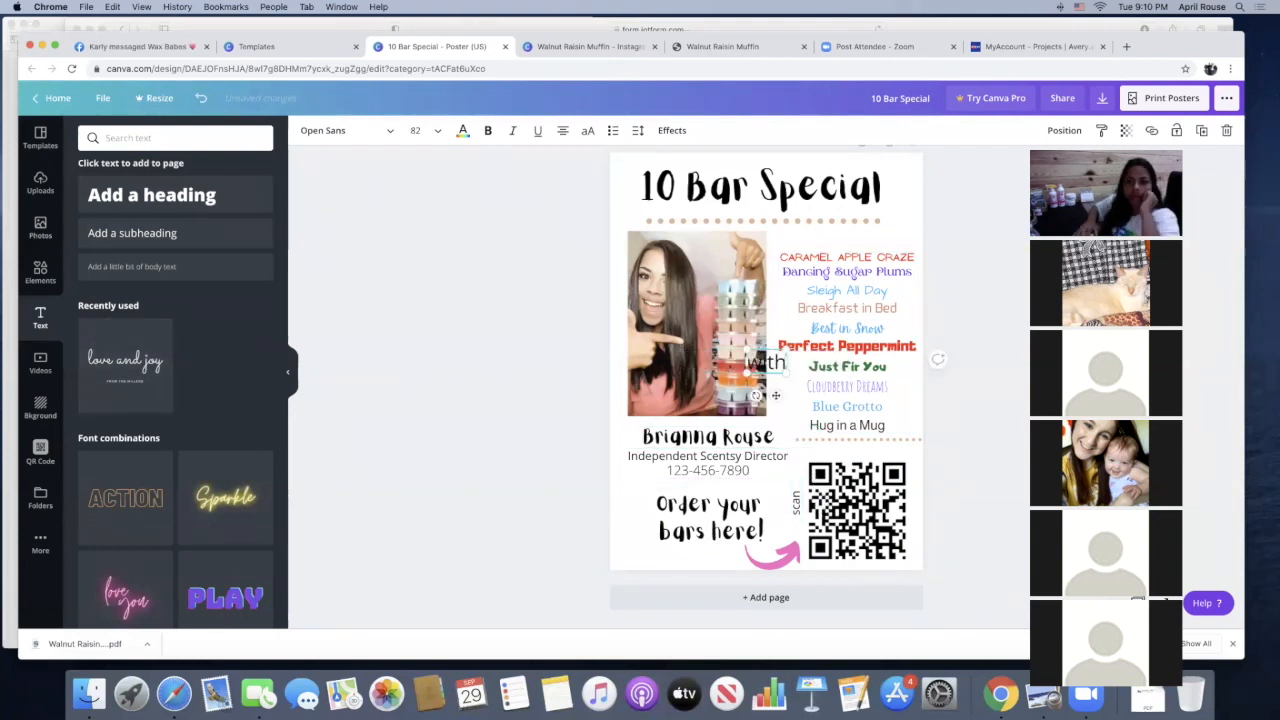
pyautogui.click(415, 130)
pyautogui.click(415, 460)
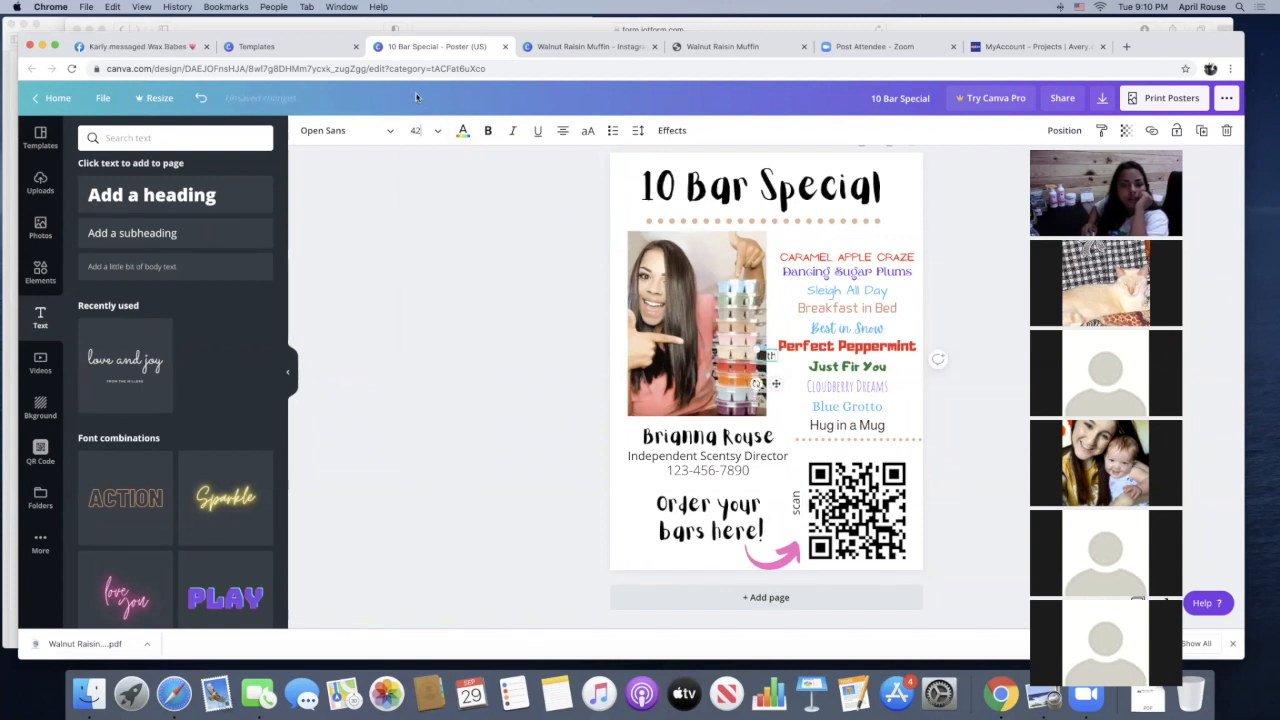
pyautogui.click(415, 130)
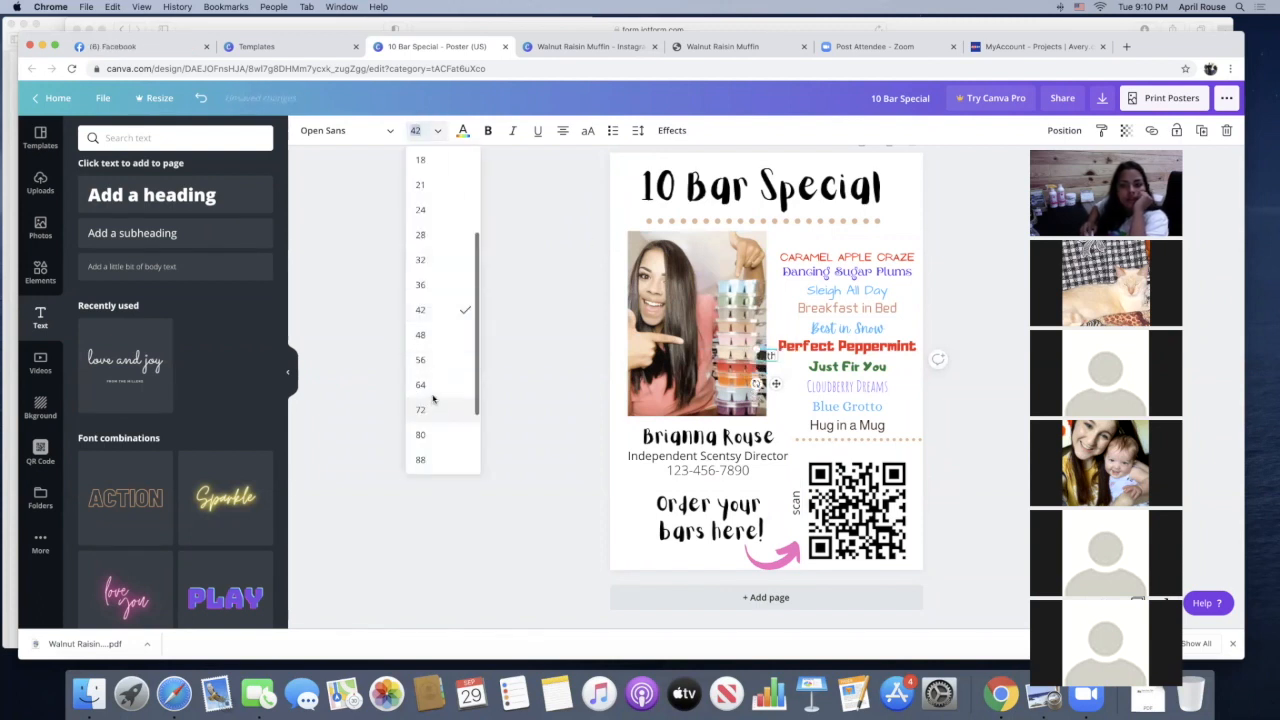
pyautogui.click(420, 407)
pyautogui.moveTo(775, 392); pyautogui.dragTo(868, 452)
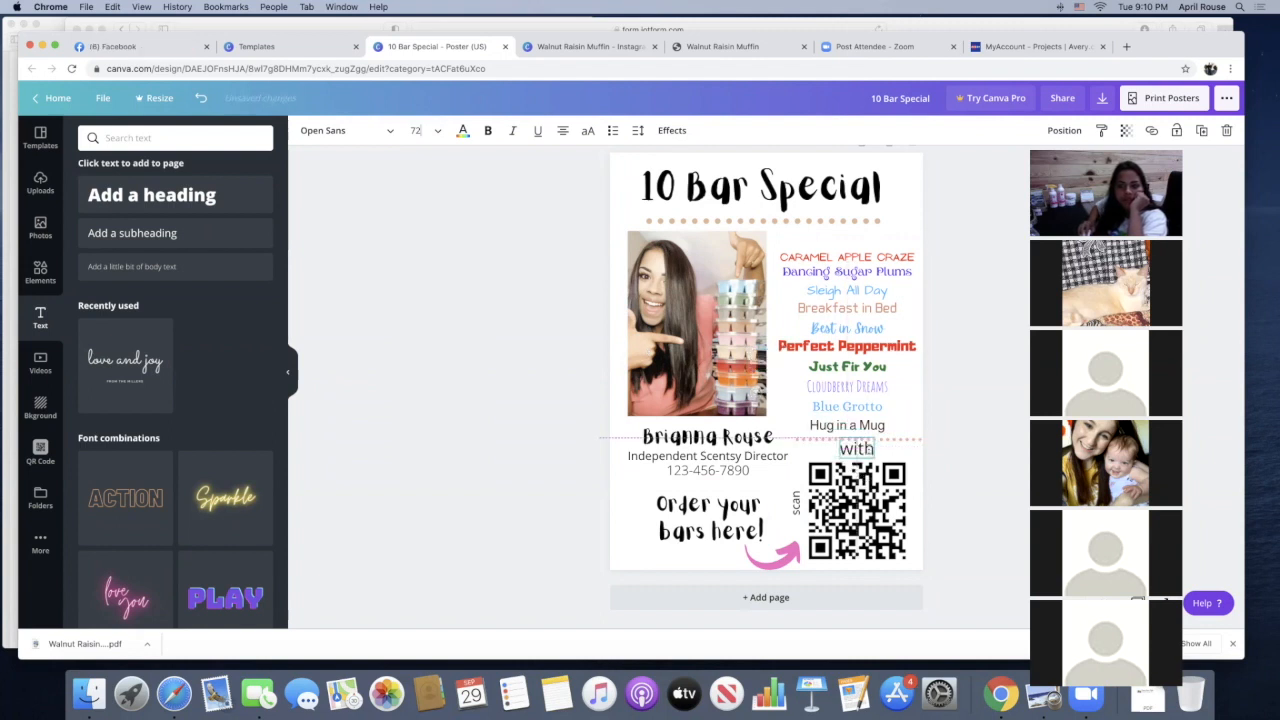
# Reduce the "with" text above the QR code to font size 48
pyautogui.click(420, 132)
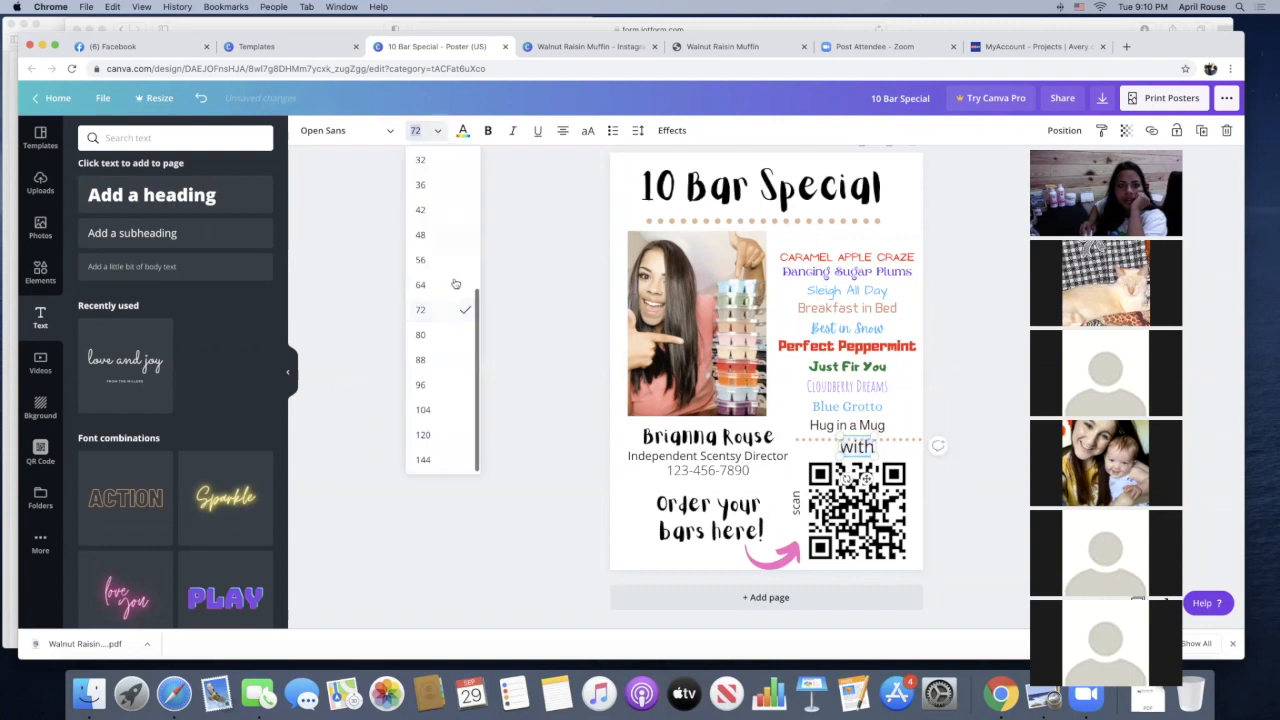
pyautogui.click(441, 285)
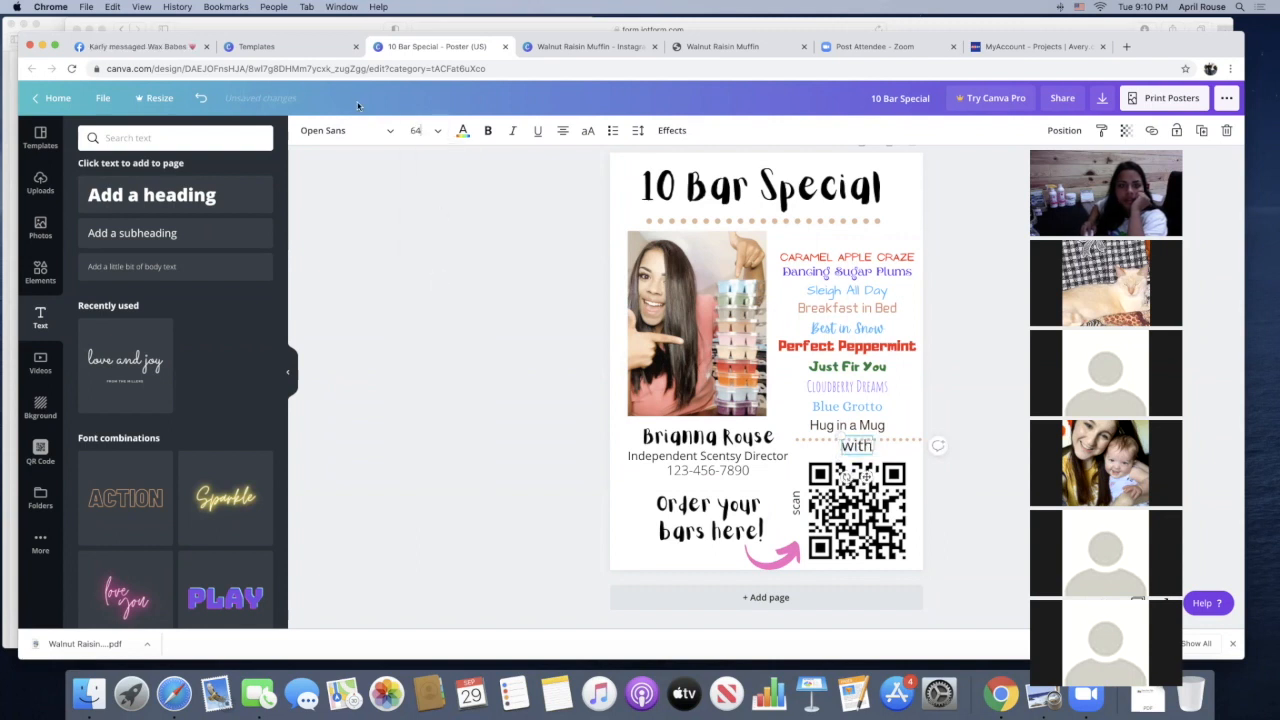
pyautogui.click(416, 133)
pyautogui.click(422, 236)
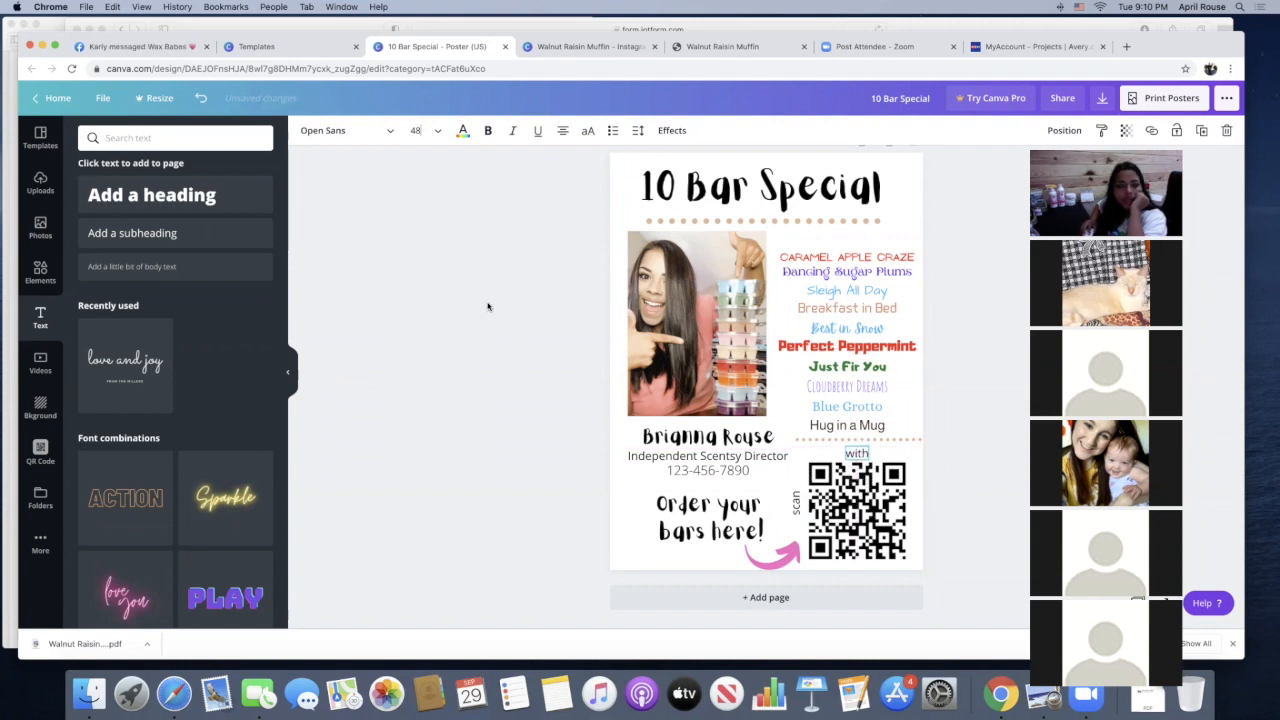
# Add a subheading reading "camera" and set its font size to 48
pyautogui.moveTo(157, 225); pyautogui.dragTo(762, 362)
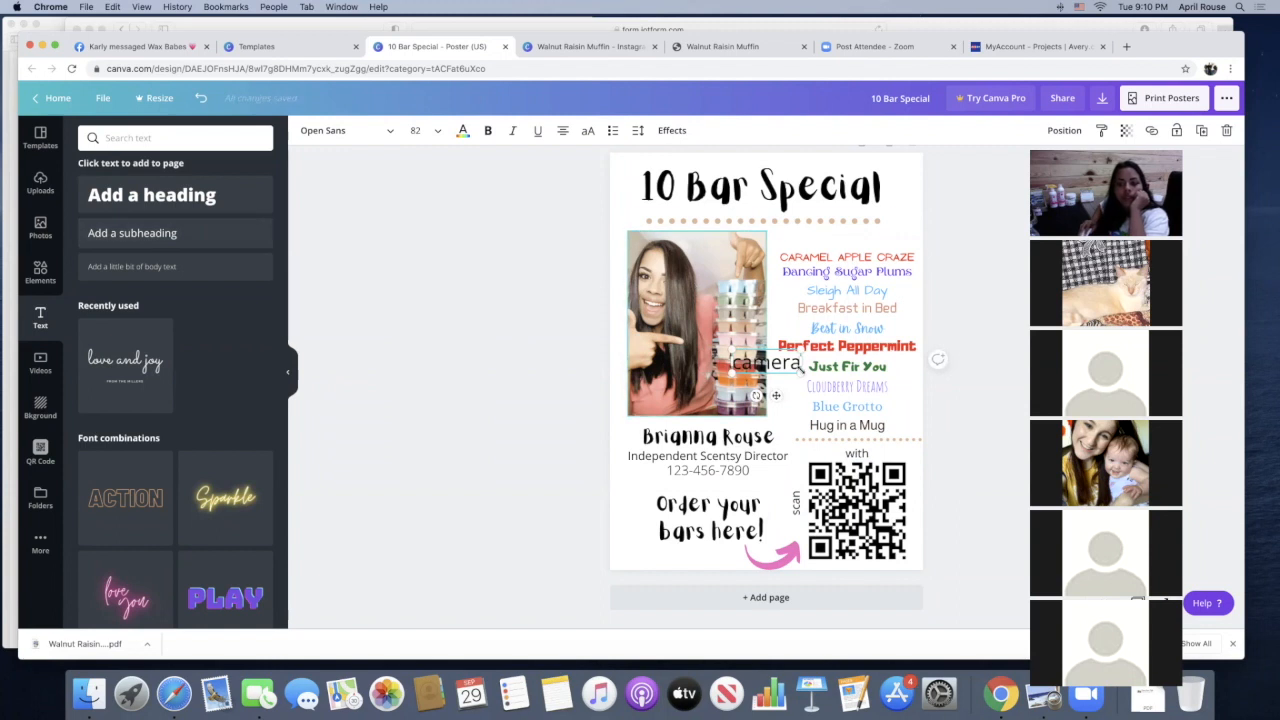
pyautogui.click(416, 130)
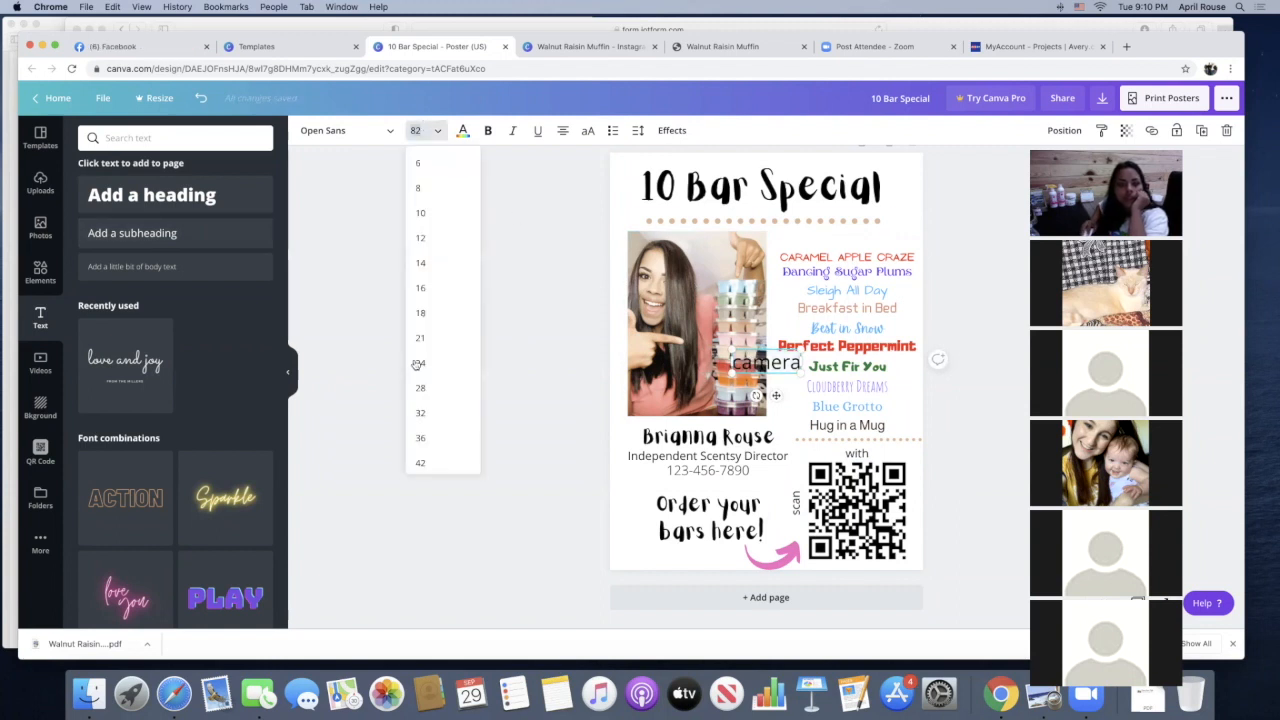
pyautogui.click(421, 462)
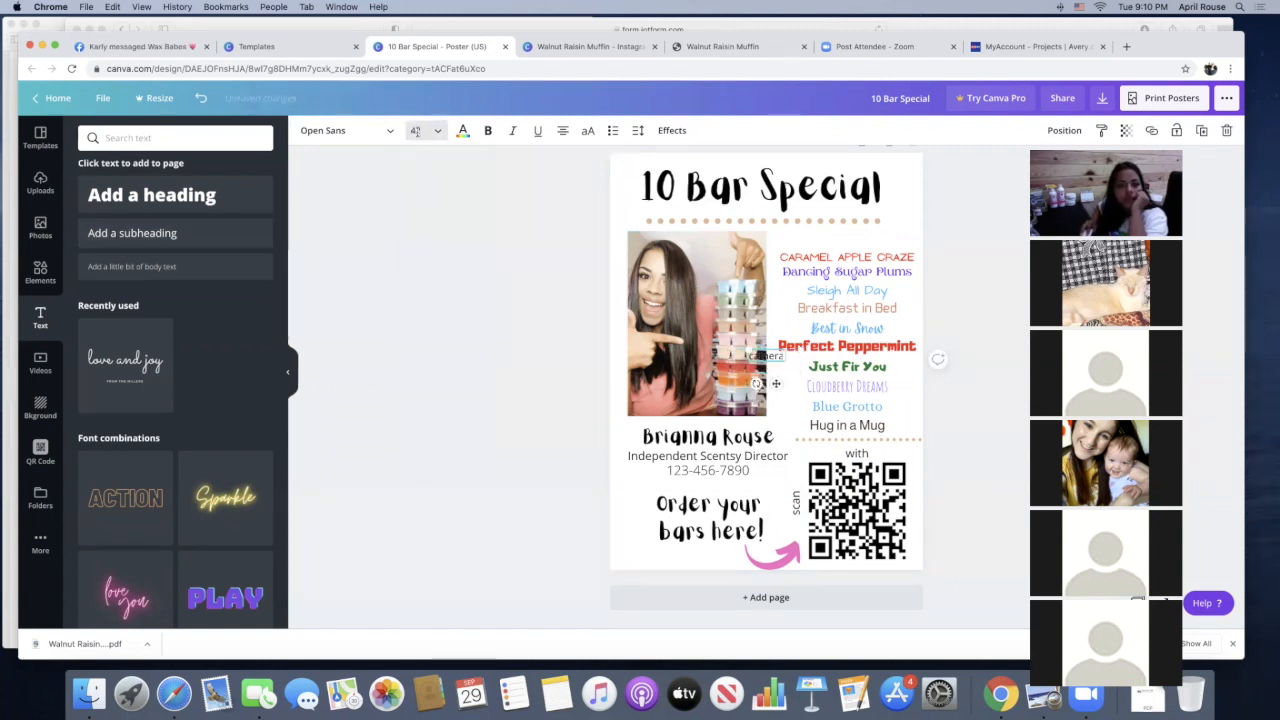
pyautogui.click(416, 130)
pyautogui.click(421, 334)
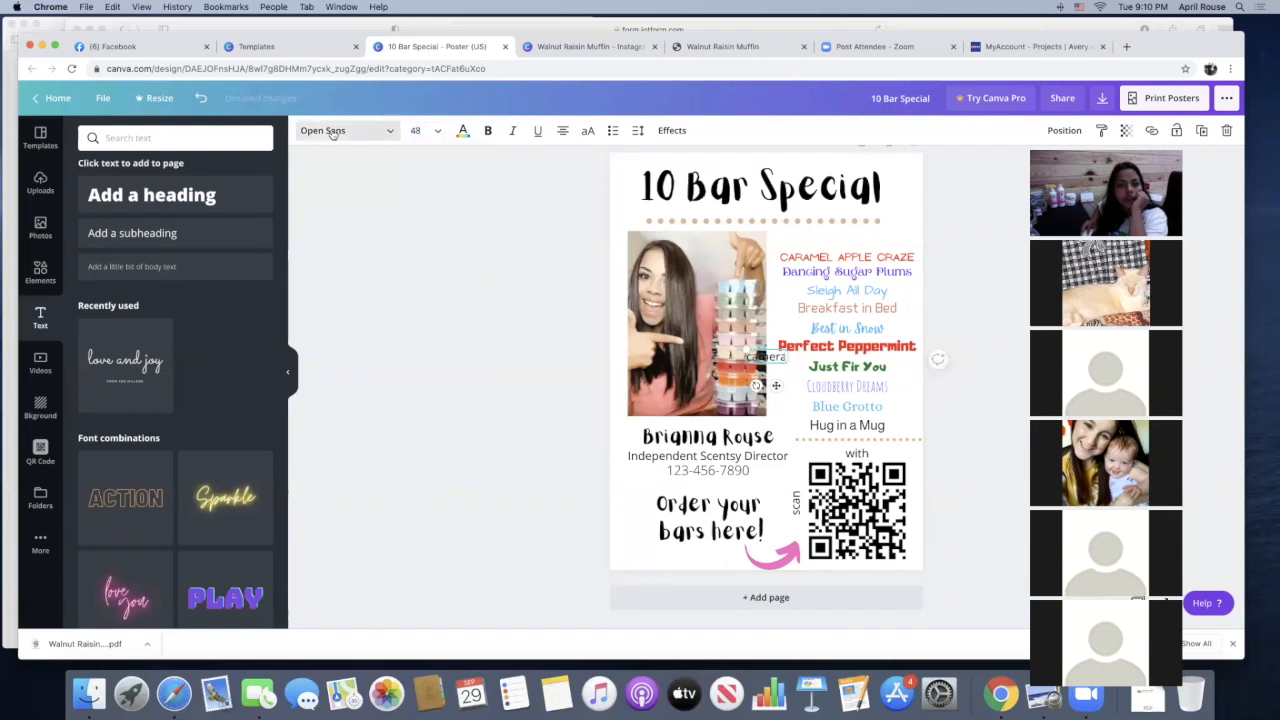
# Rotate the "camera" text vertically and place it along the right edge of the QR code
pyautogui.click(367, 138)
pyautogui.click(397, 251)
pyautogui.scroll(1, 780, 385)
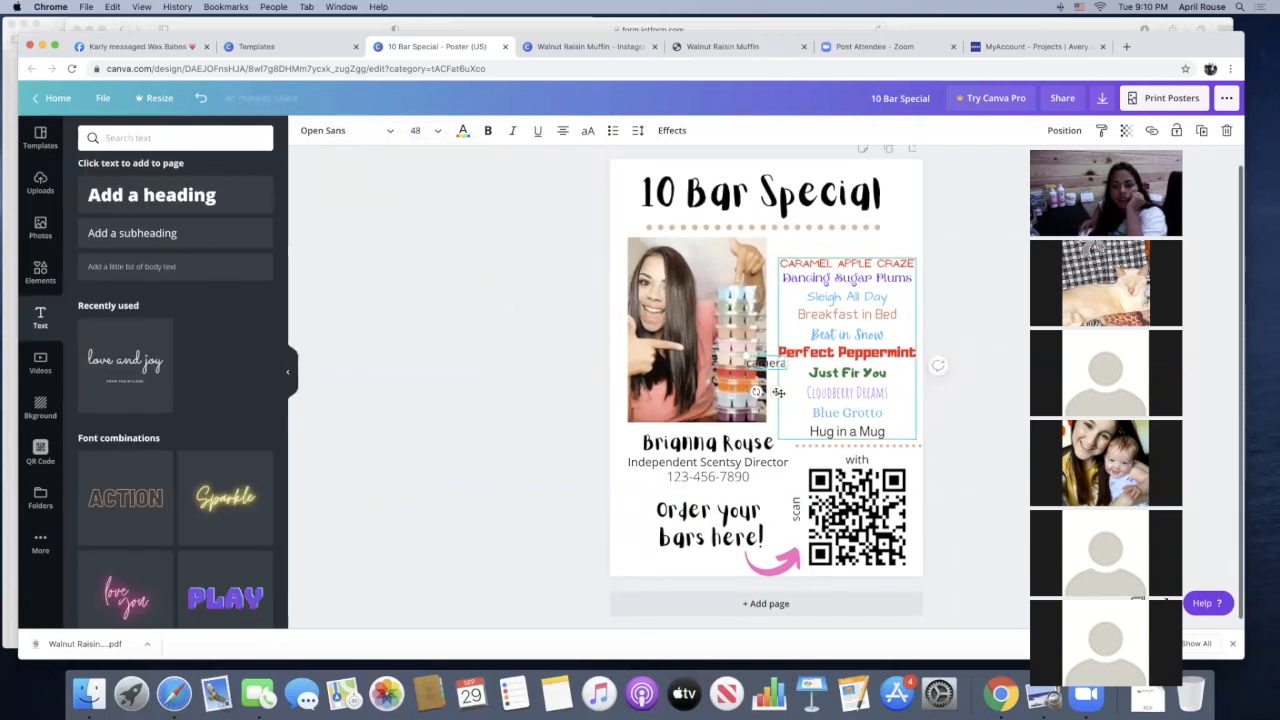
pyautogui.moveTo(757, 391); pyautogui.dragTo(886, 522)
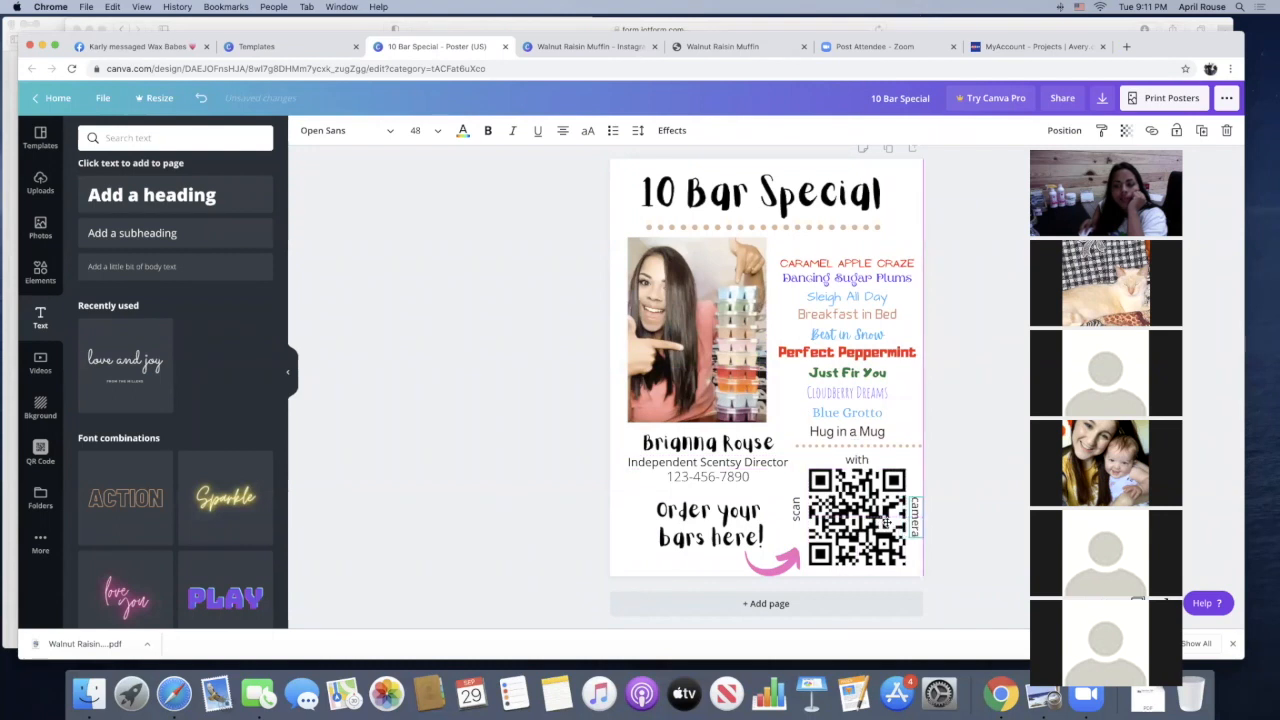
pyautogui.click(1000, 528)
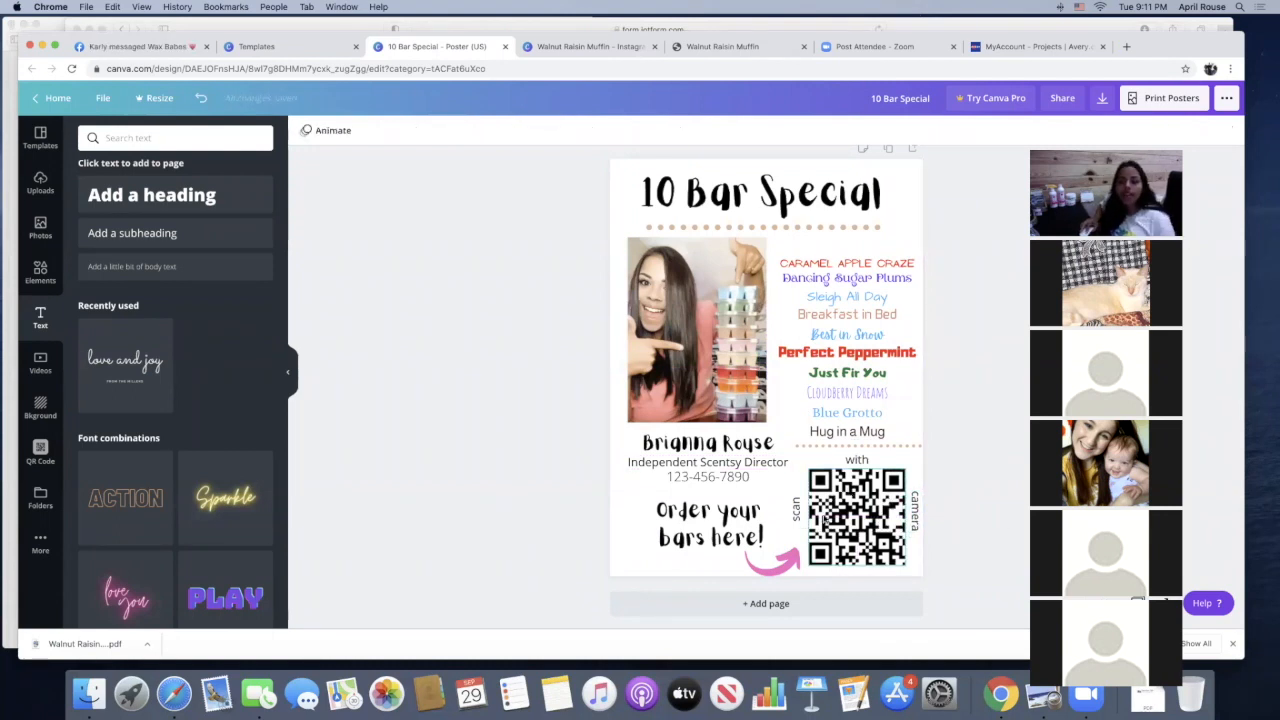
# Add a body text line reading "offer valid until: 10/6/2020"
pyautogui.click(131, 266)
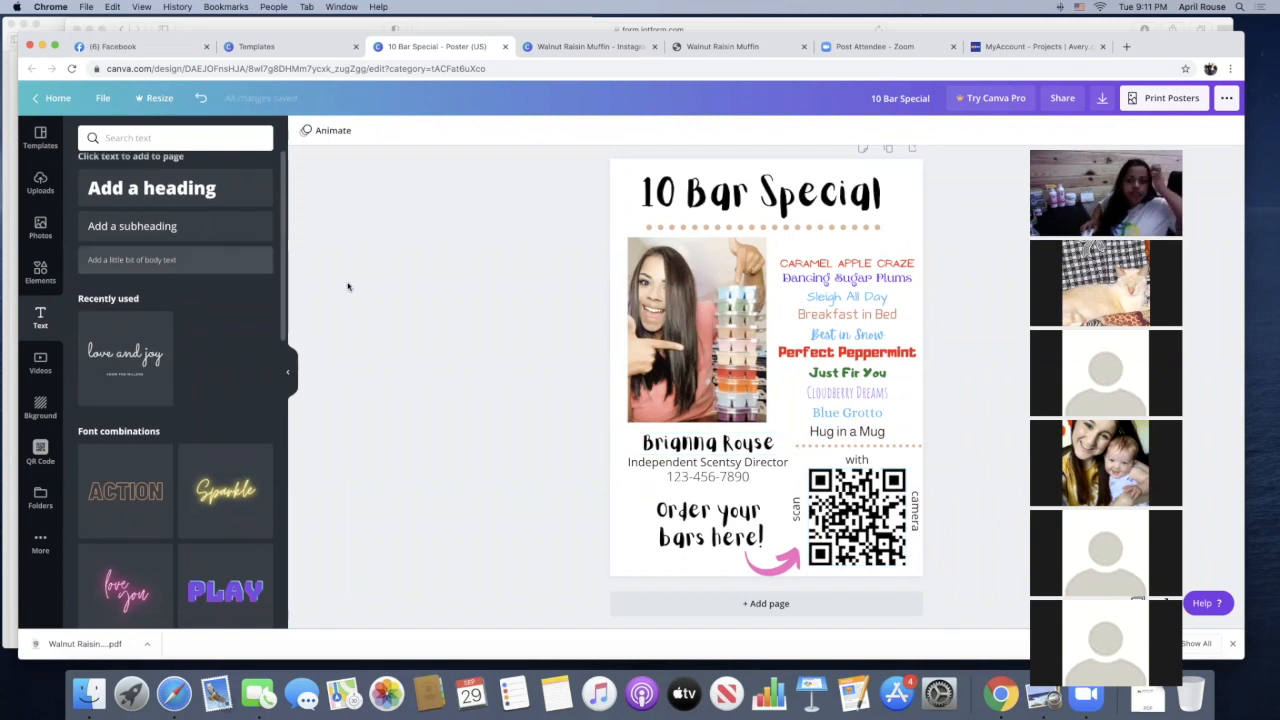
pyautogui.write('Offer')
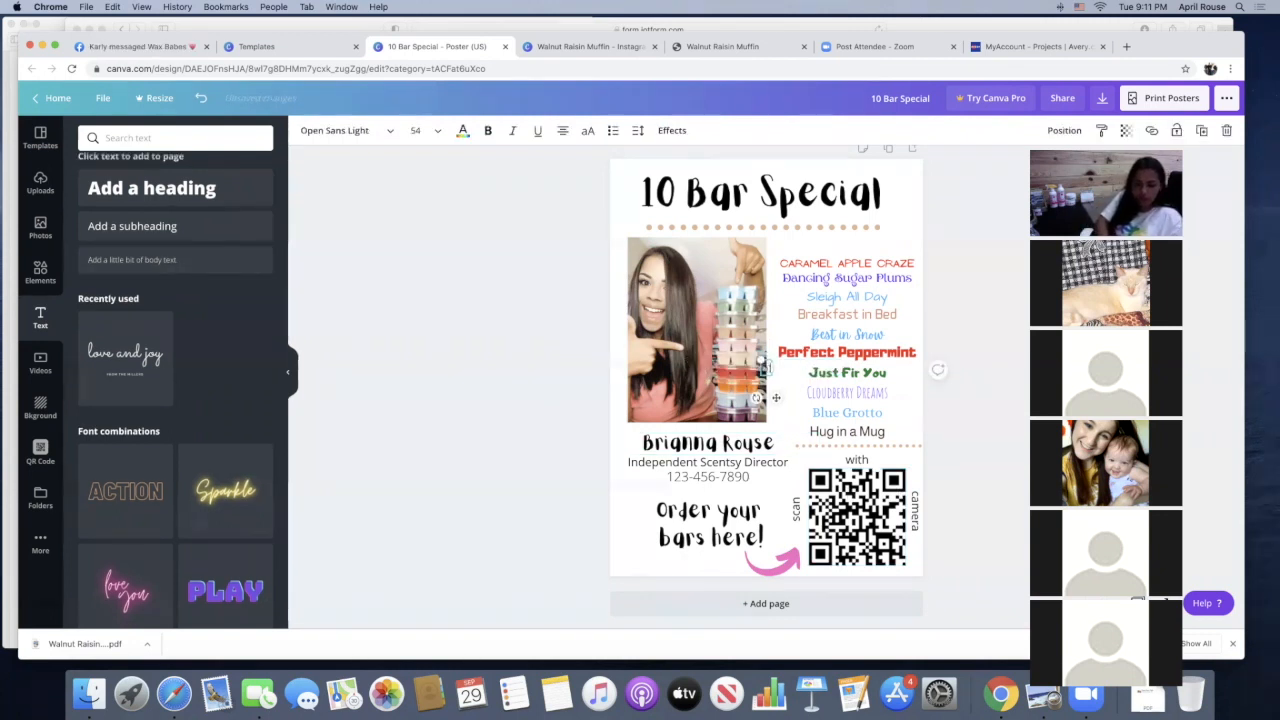
pyautogui.write(' val')
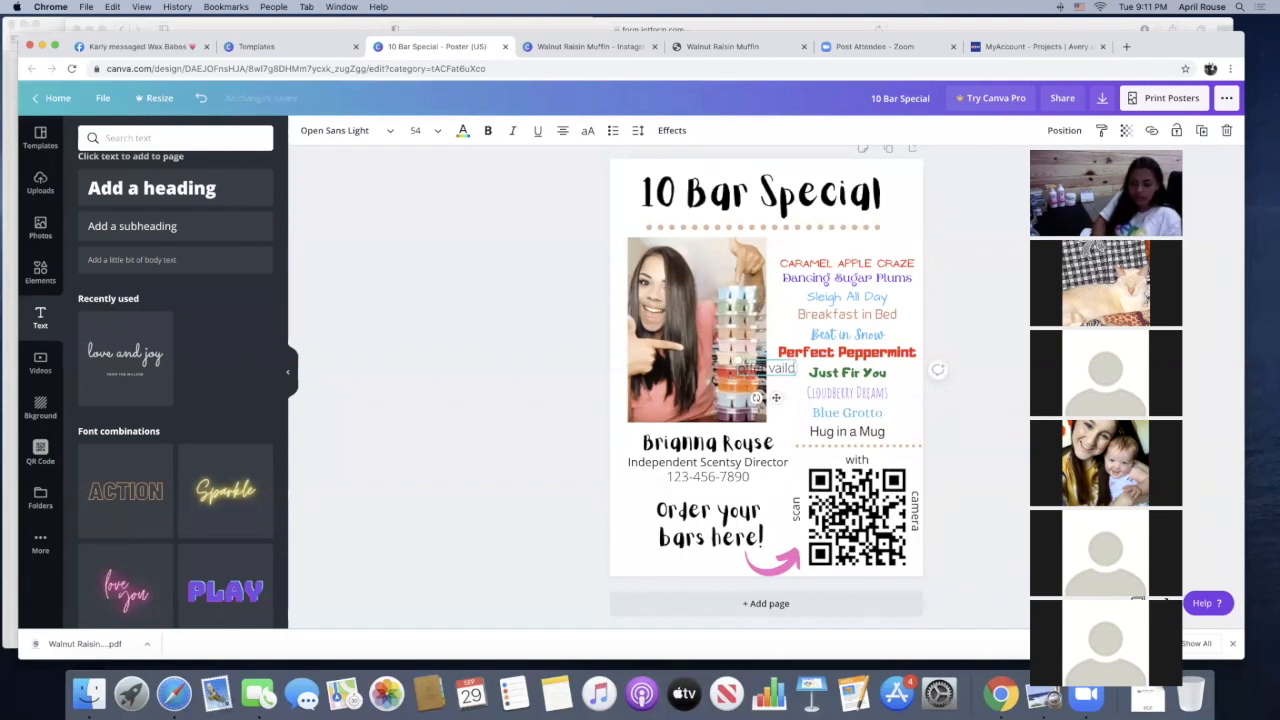
pyautogui.press('BackSpace')
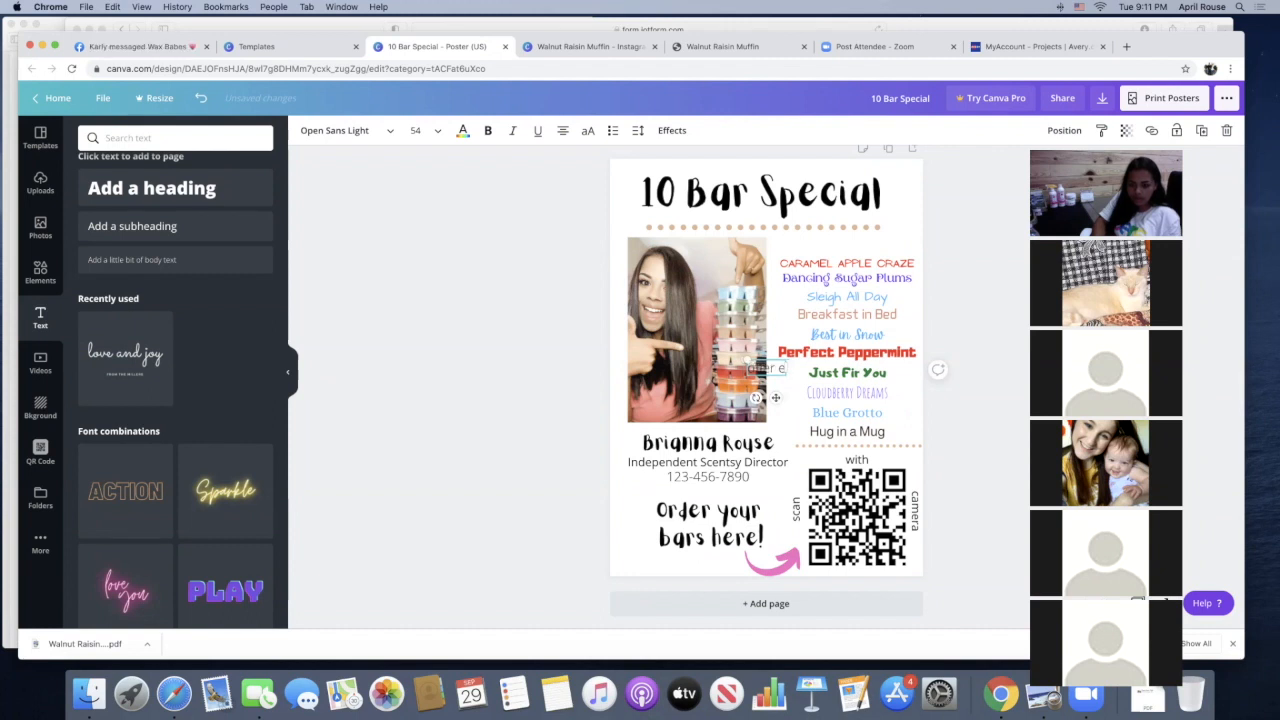
pyautogui.write('valid until: 10')
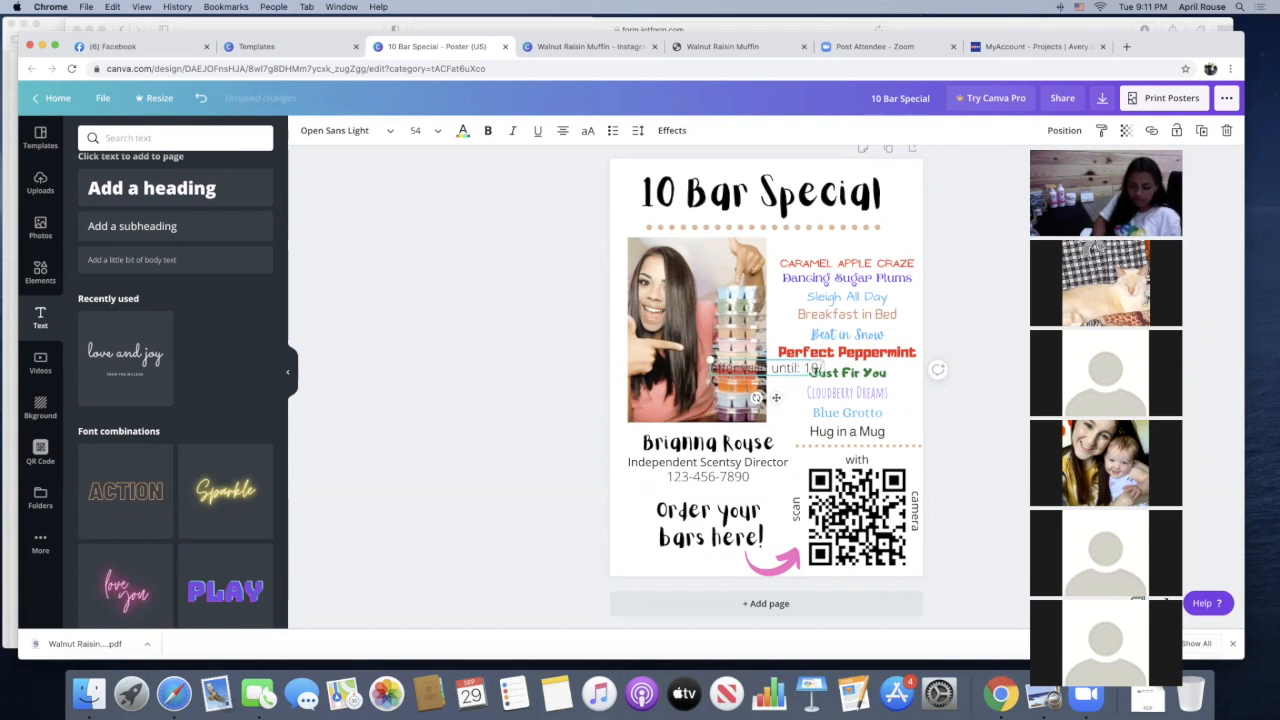
pyautogui.write('/6/2020')
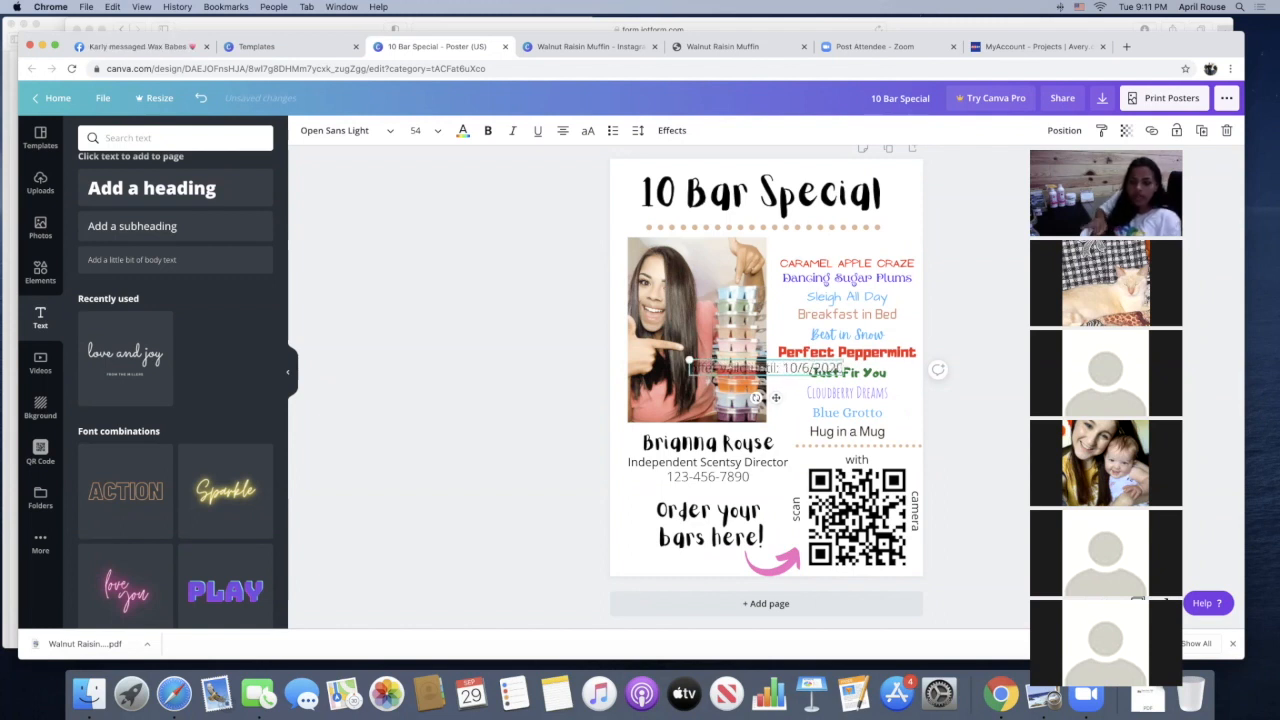
# Set the offer validity line to font size 32 and place it in the poster's bottom-left corner, below "Order your bars here!"
pyautogui.moveTo(776, 419); pyautogui.dragTo(709, 602)
pyautogui.tripleClick(694, 574)
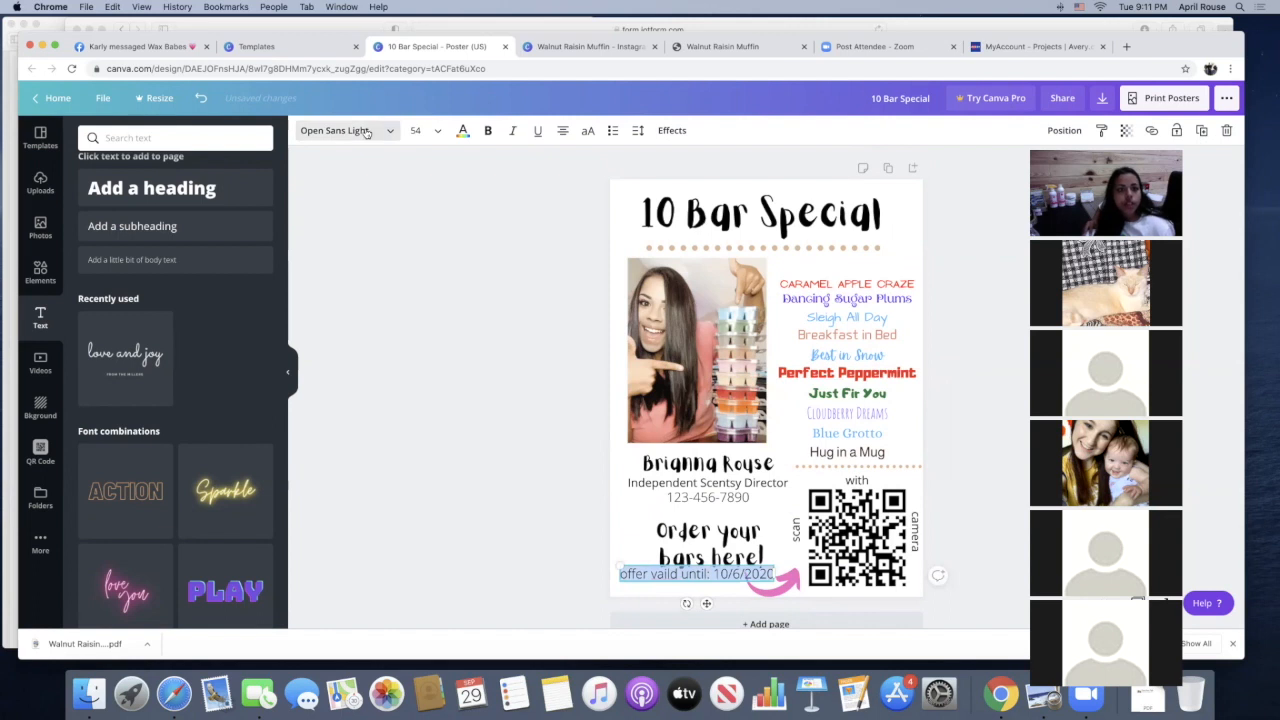
pyautogui.click(416, 130)
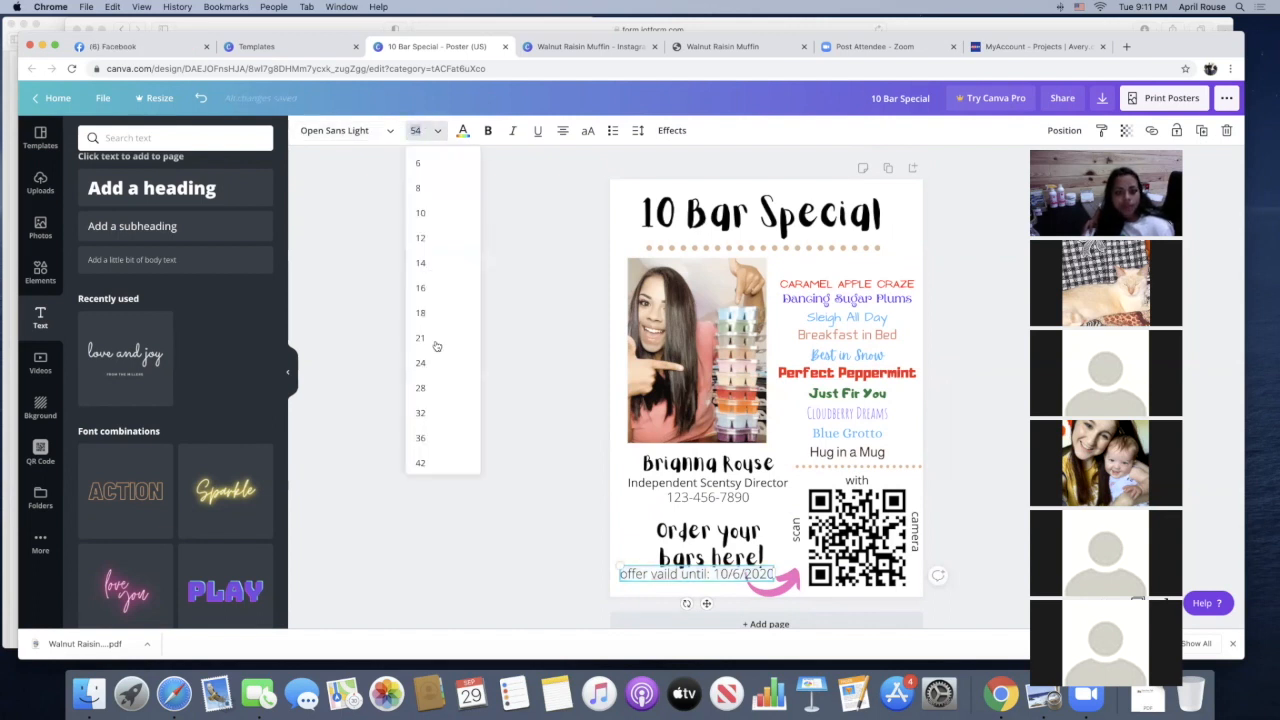
pyautogui.click(420, 412)
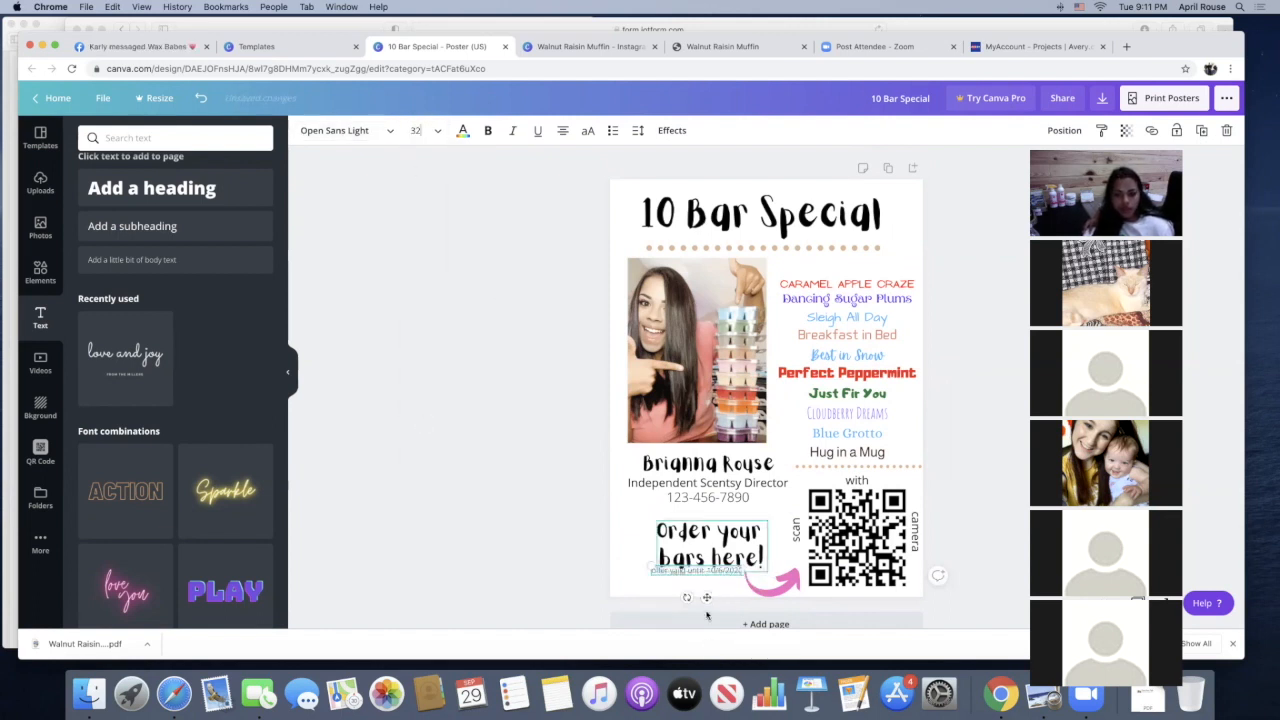
pyautogui.moveTo(705, 600); pyautogui.dragTo(700, 612)
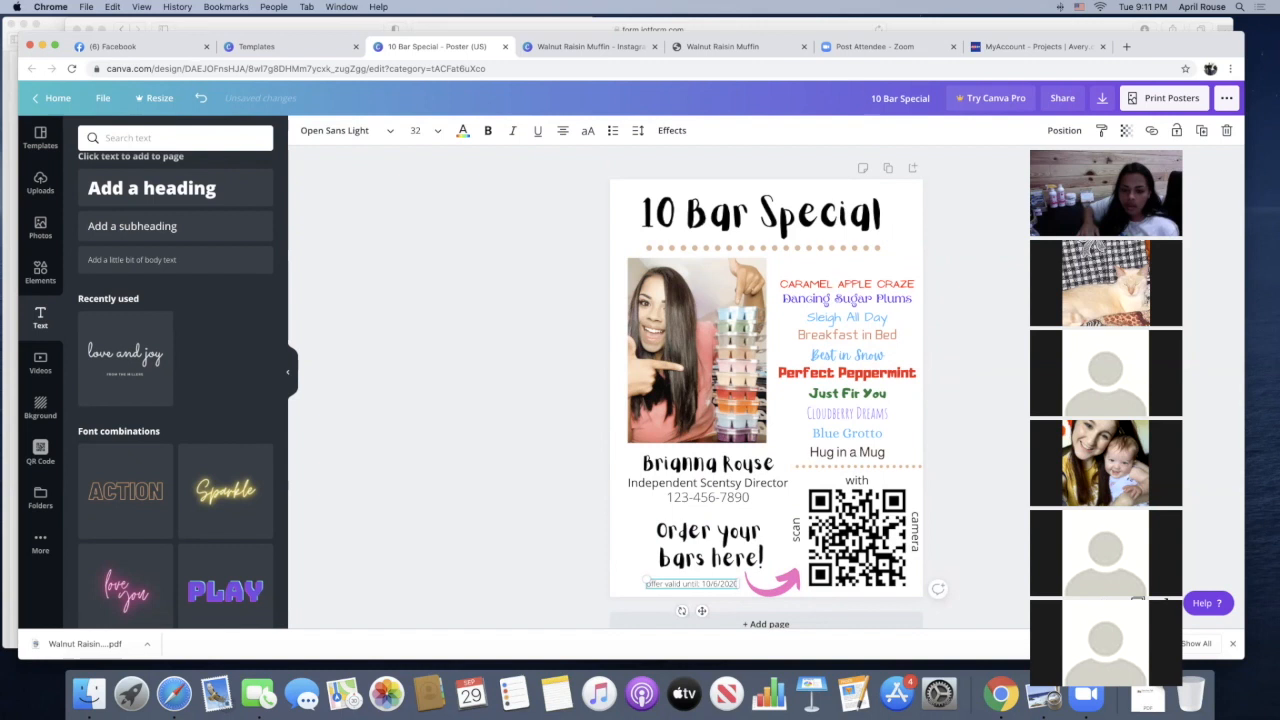
pyautogui.moveTo(701, 611); pyautogui.dragTo(684, 618)
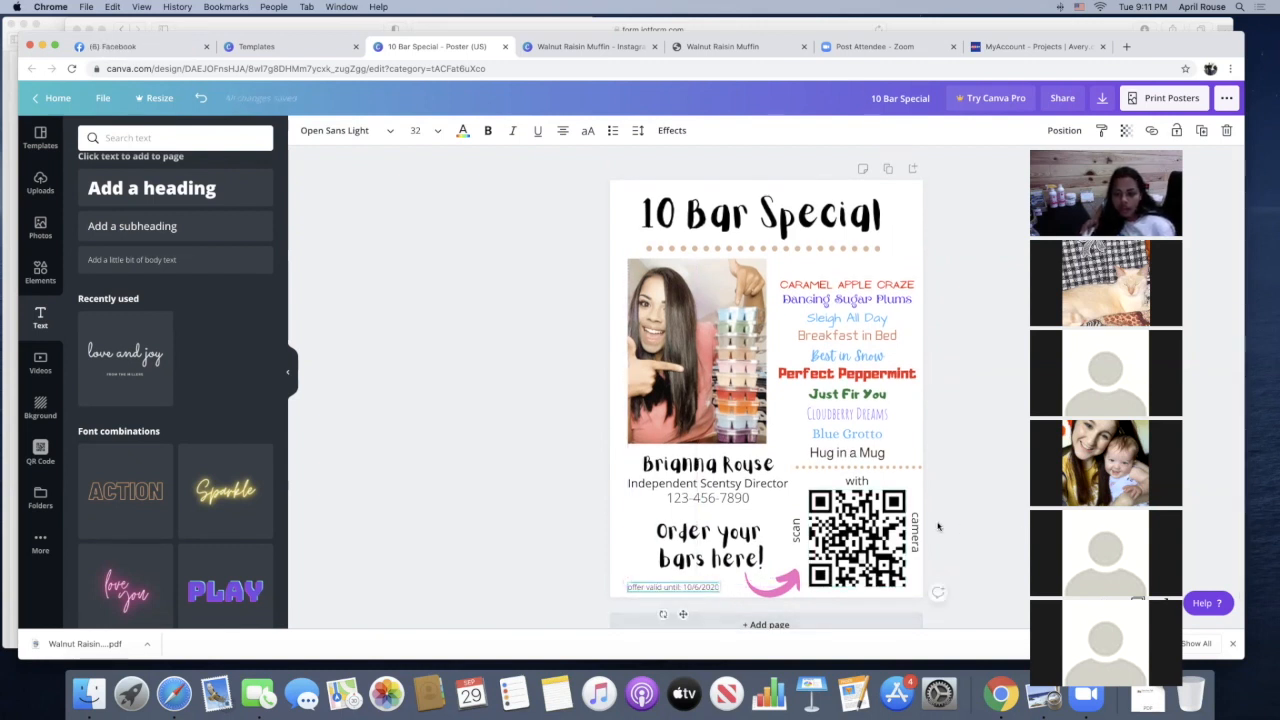
pyautogui.click(976, 523)
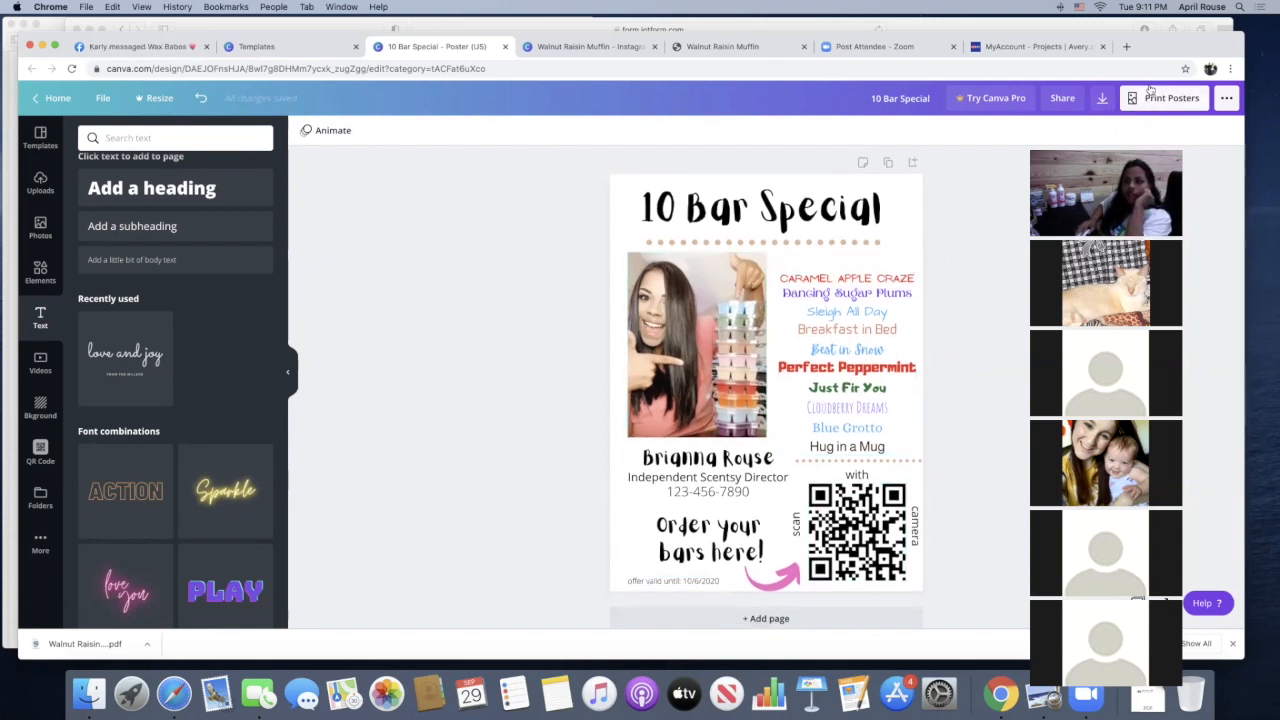
# Download the poster as a PDF Standard file and dismiss the referral offer
pyautogui.click(1102, 99)
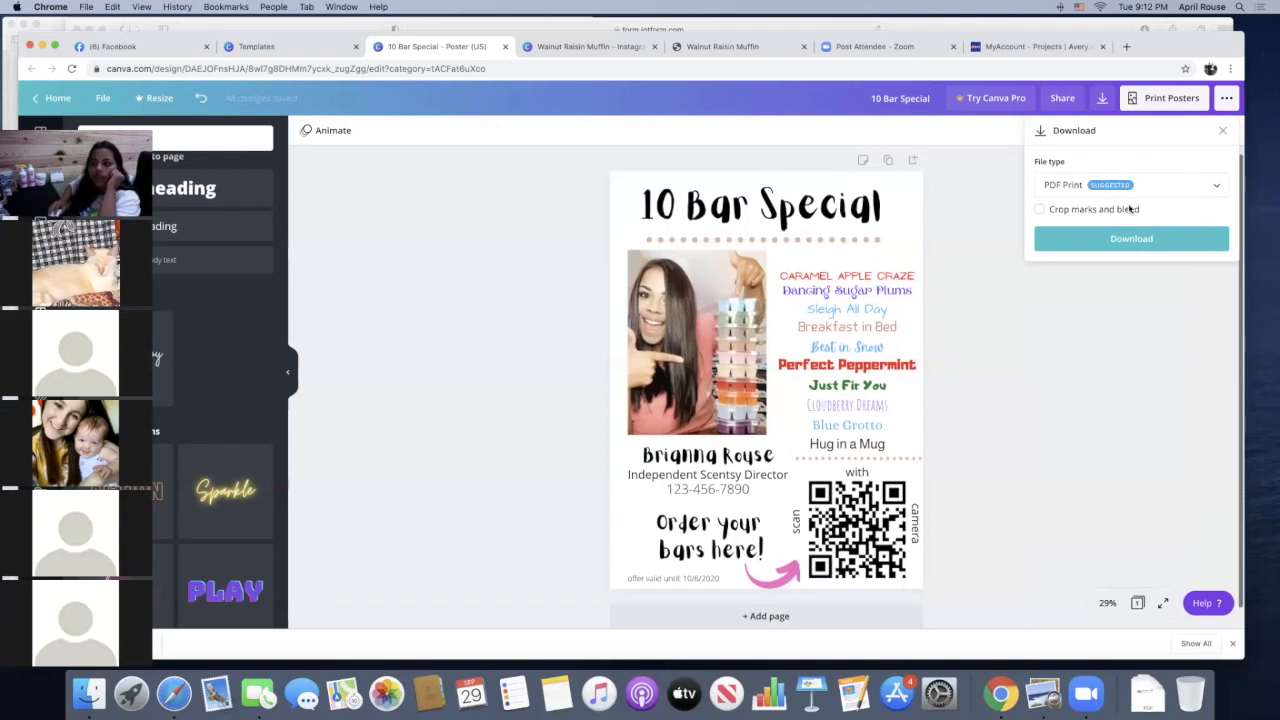
pyautogui.click(1130, 188)
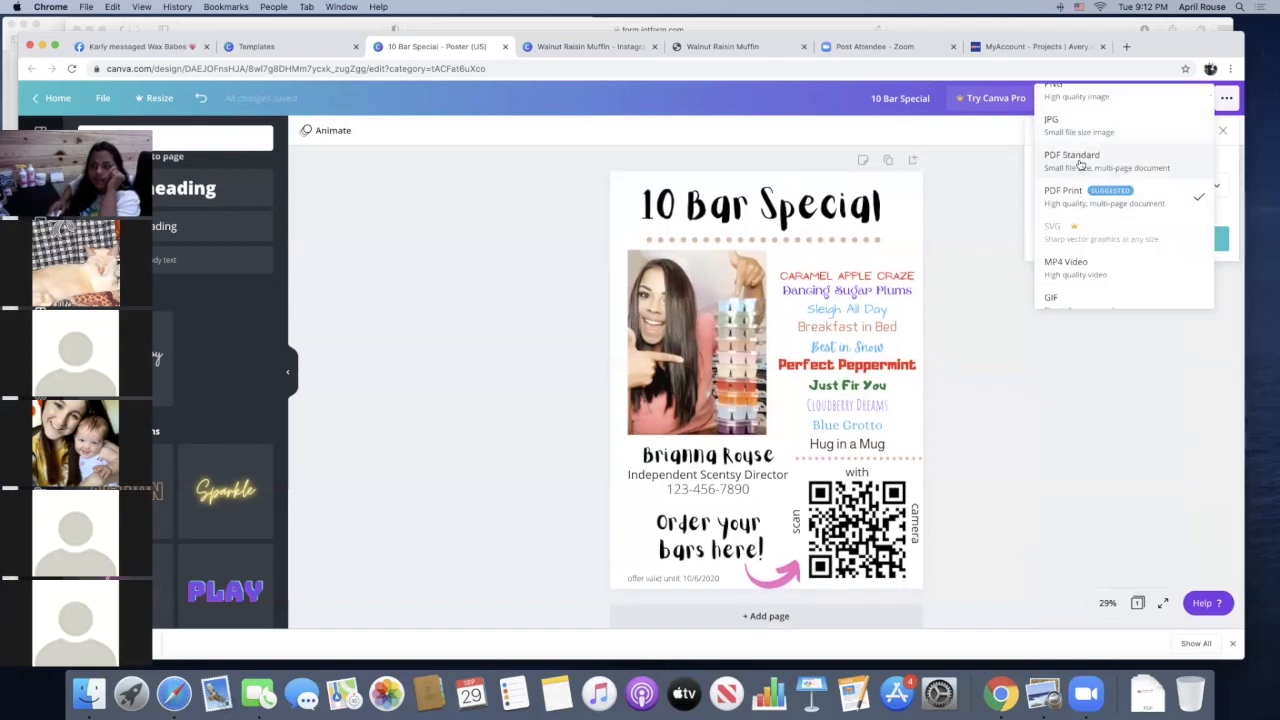
pyautogui.click(1099, 160)
pyautogui.click(1099, 216)
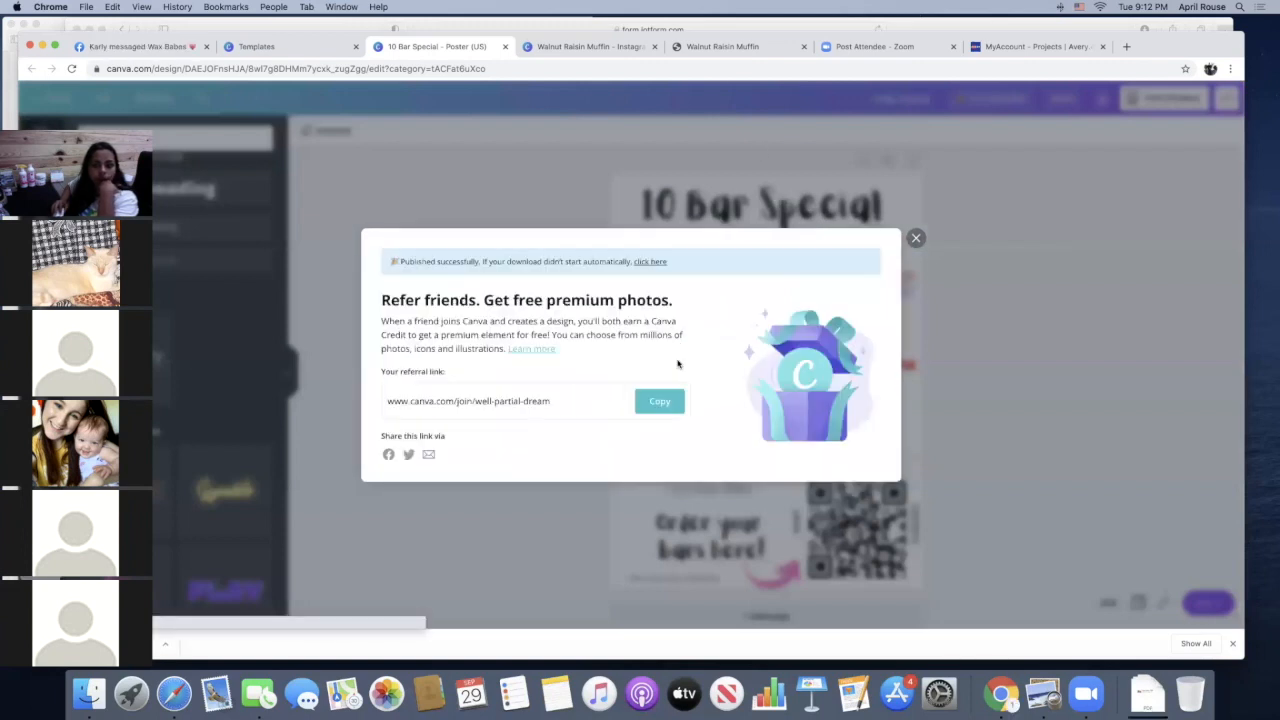
pyautogui.click(917, 240)
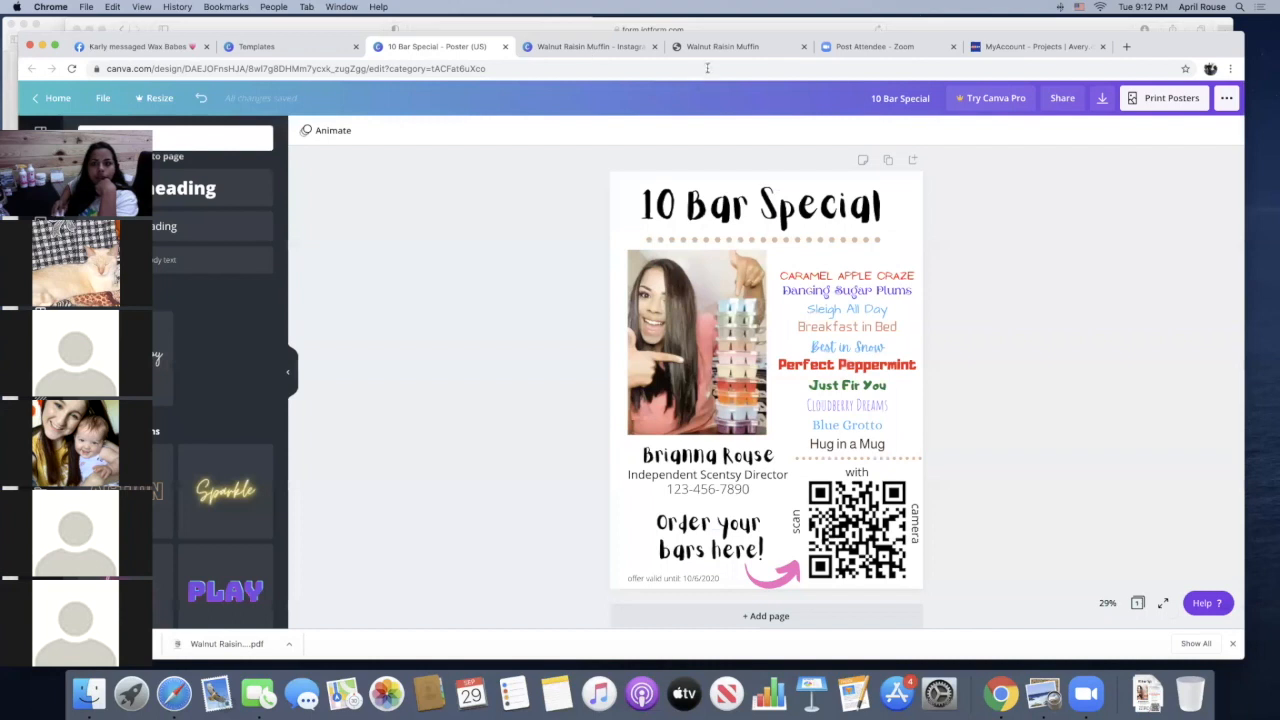
# Switch to the Avery website and start a new project in Avery Design & Print
pyautogui.click(1017, 48)
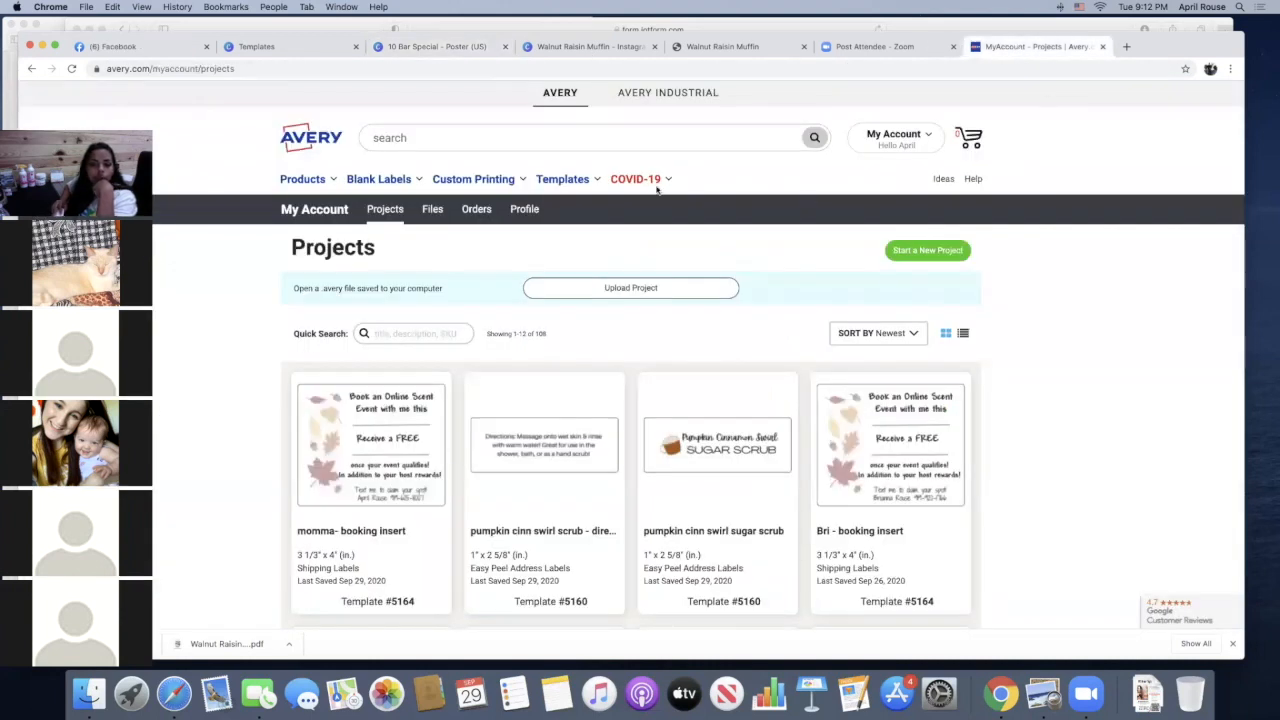
pyautogui.moveTo(568, 180)
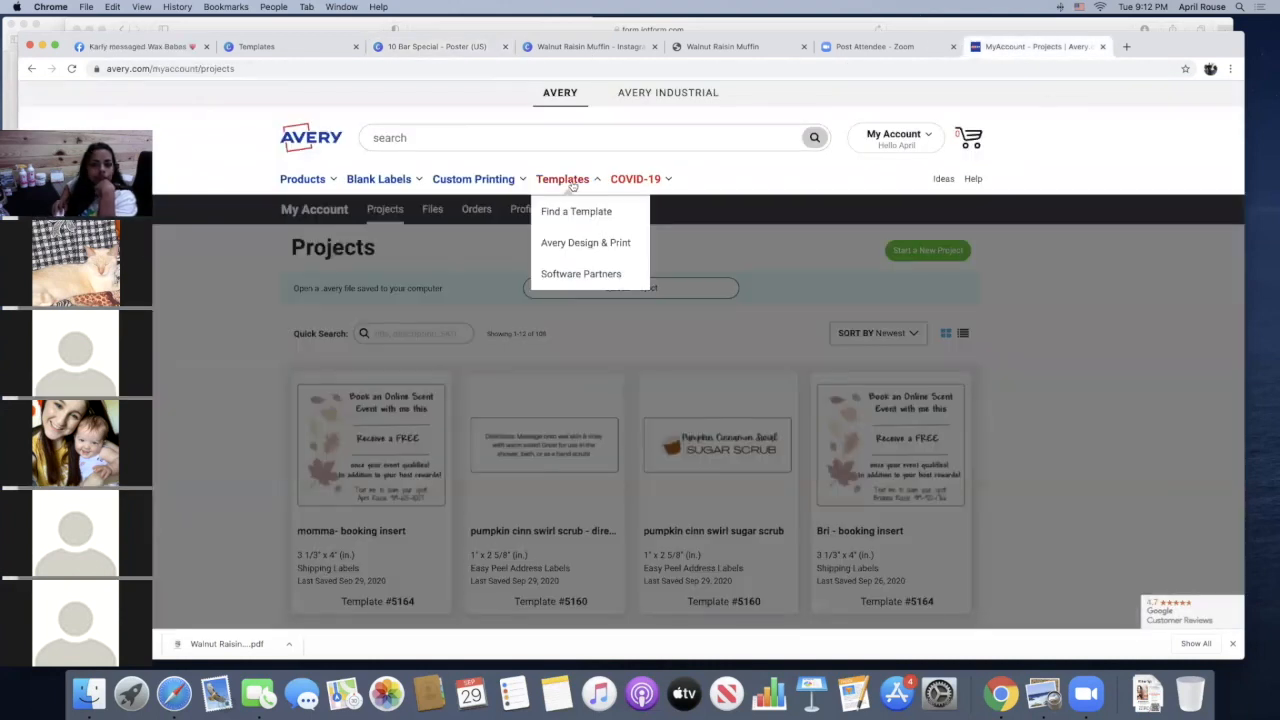
pyautogui.click(588, 244)
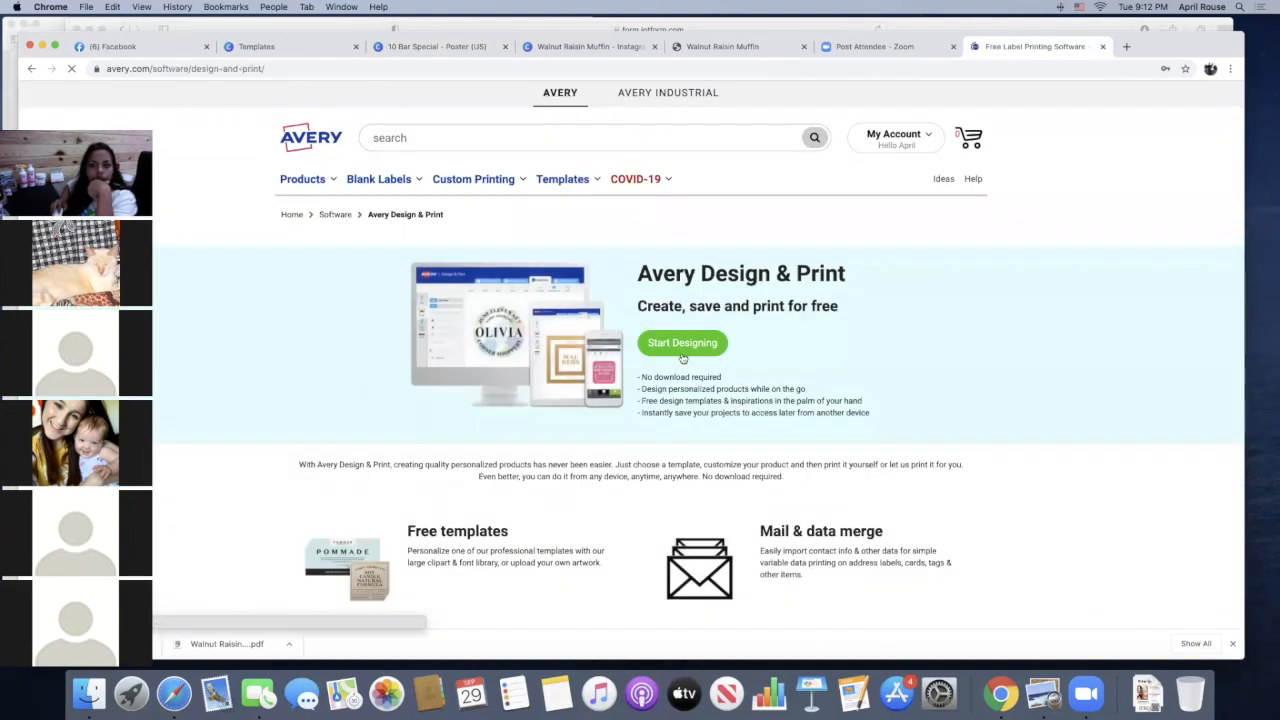
pyautogui.click(682, 343)
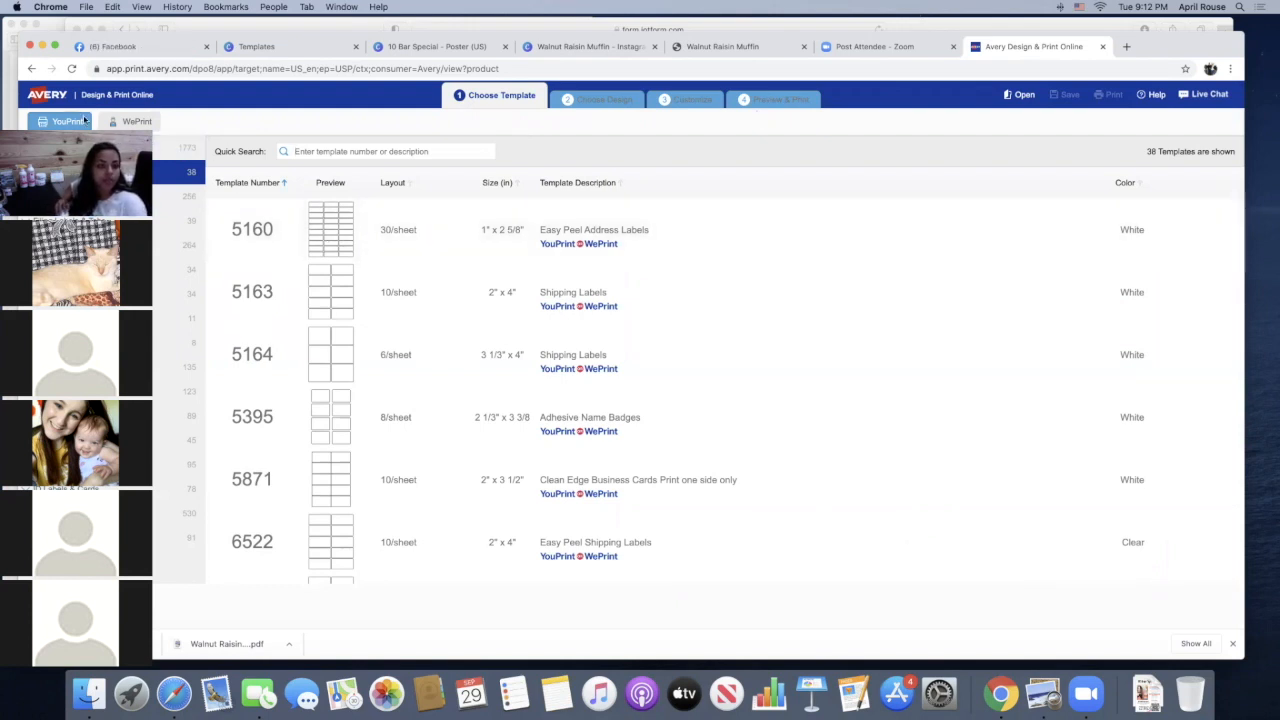
# Choose shipping label template 5164, 3 1/3" x 4" with six per sheet, from the Address & Shipping Labels category
pyautogui.moveTo(1147, 161); pyautogui.dragTo(1158, 161)
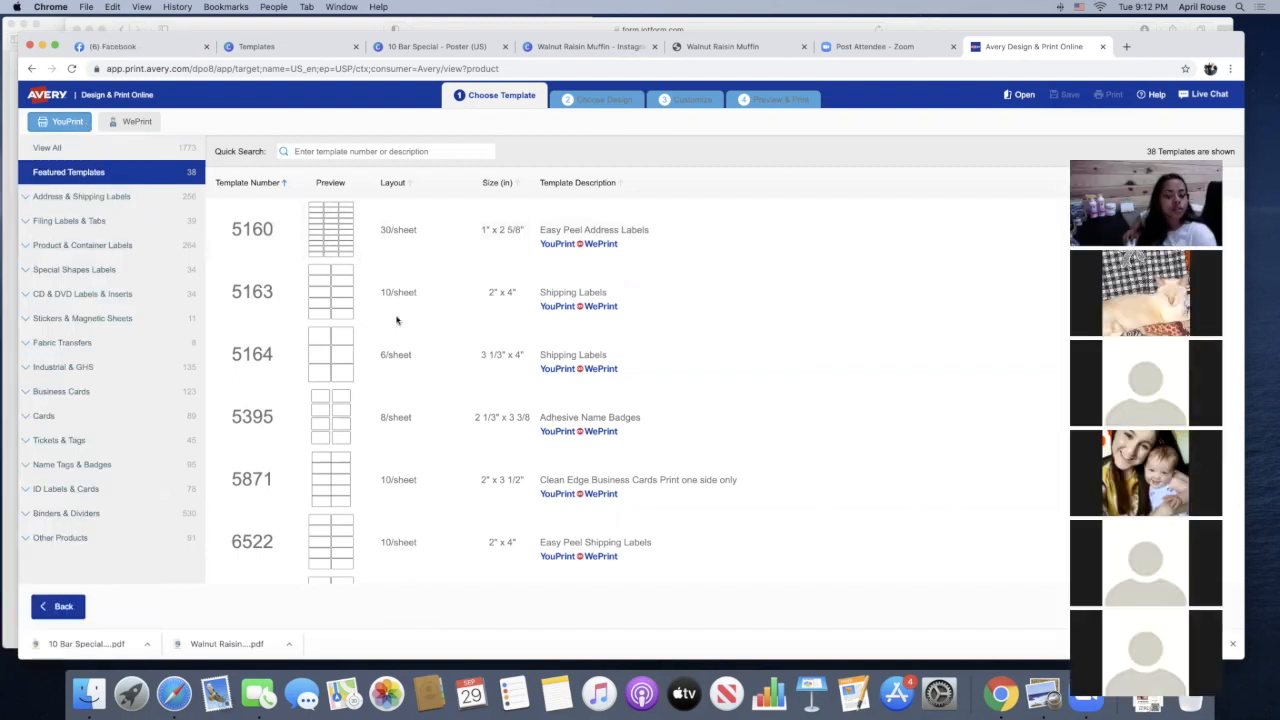
pyautogui.click(124, 198)
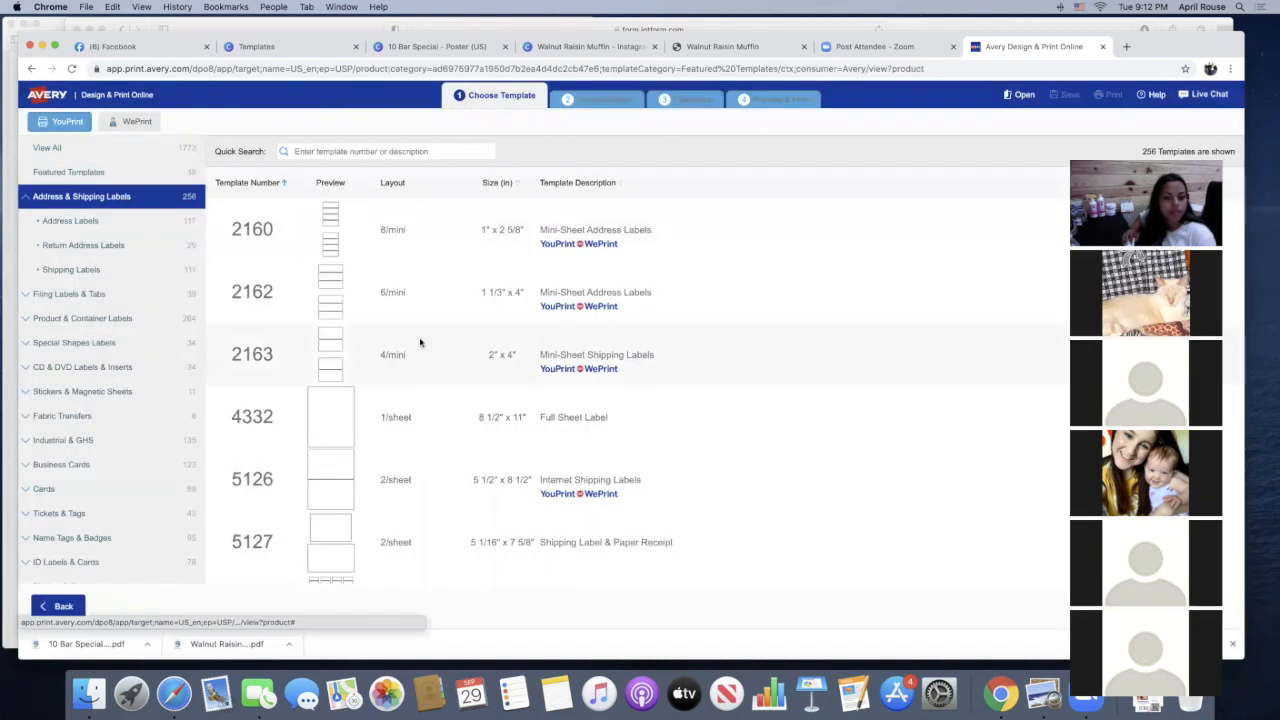
pyautogui.scroll(-5, 420, 343)
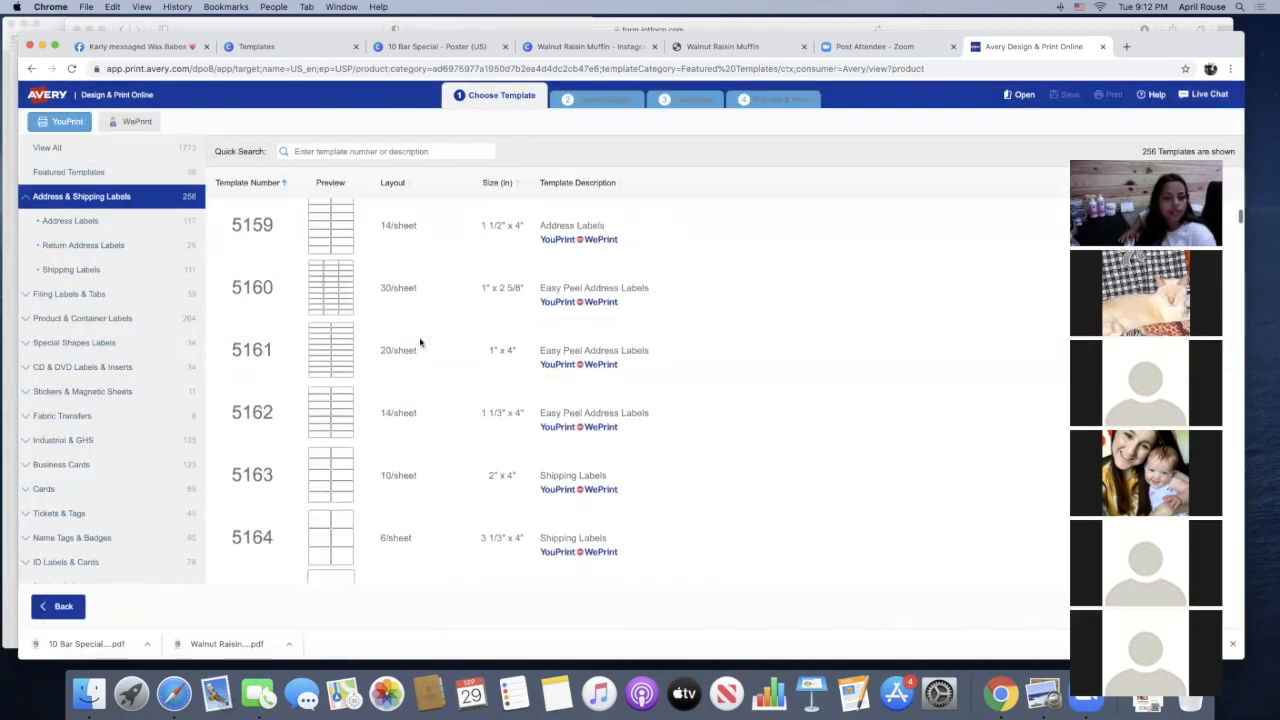
pyautogui.scroll(-2, 420, 343)
pyautogui.click(334, 388)
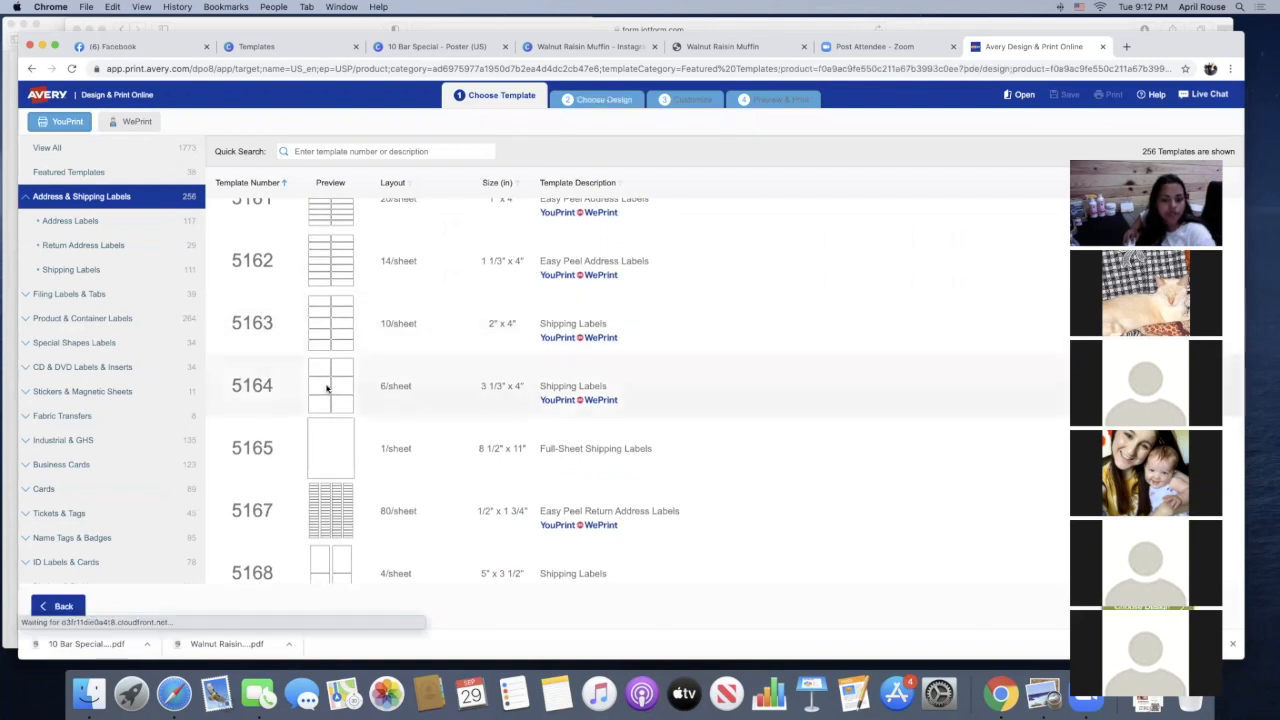
pyautogui.click(1237, 385)
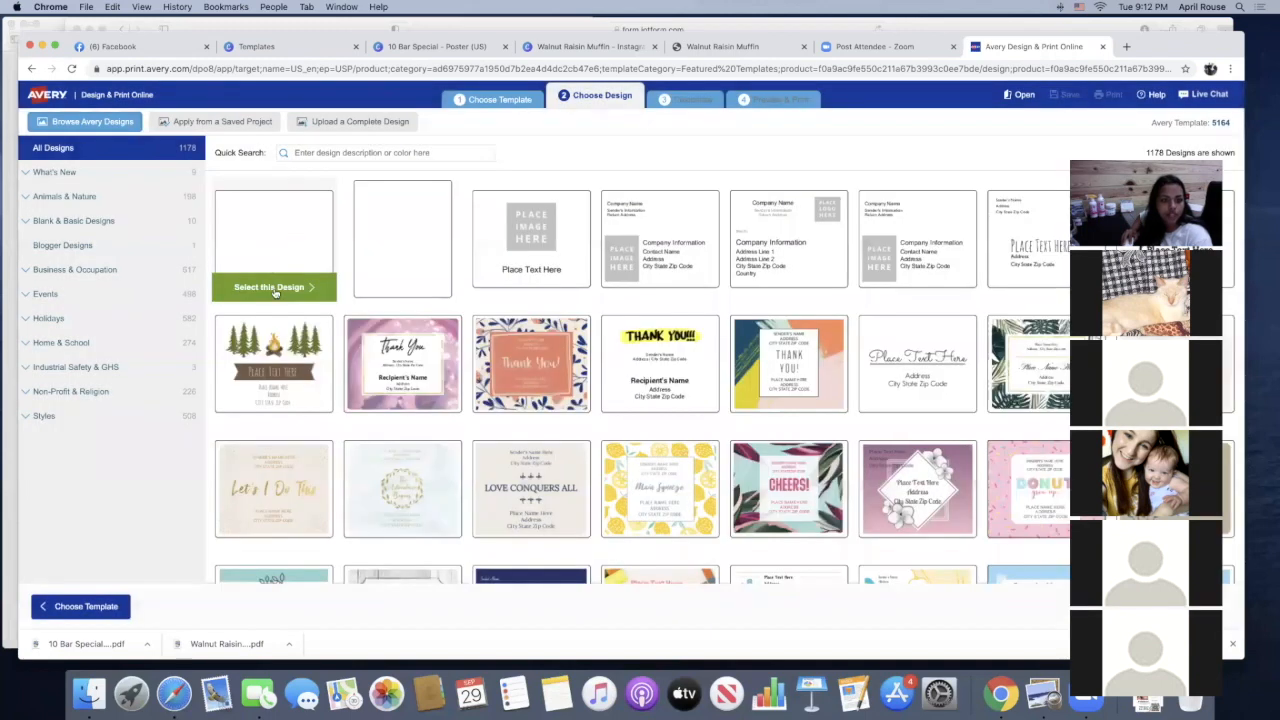
# Try the blank landscape design with "10 Bar Special (1).pdf" from Downloads added as an image
pyautogui.click(273, 287)
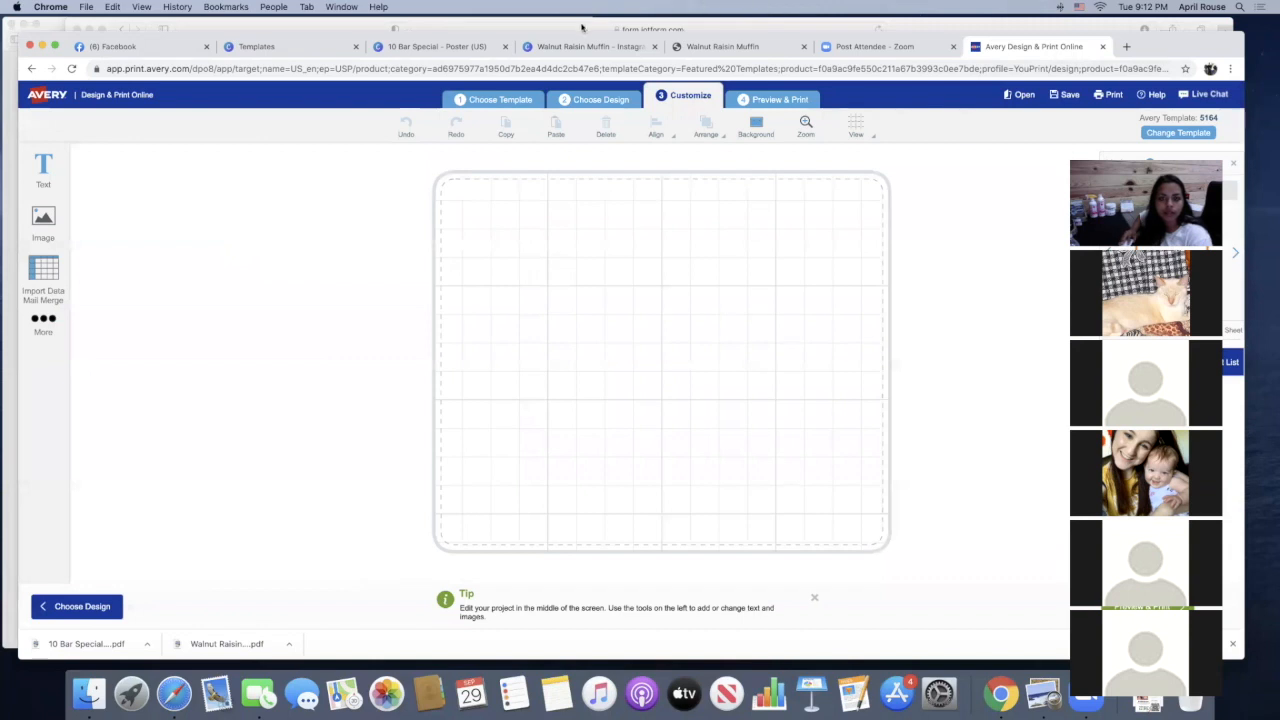
pyautogui.click(42, 225)
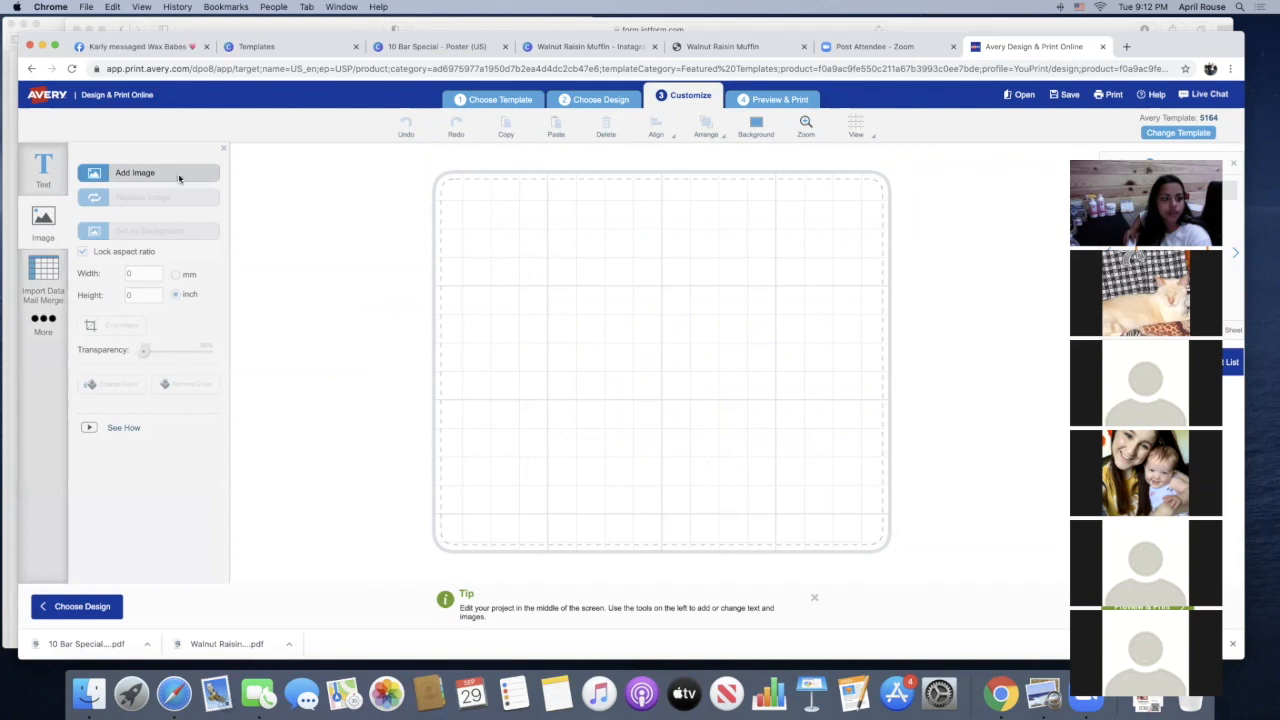
pyautogui.click(150, 173)
pyautogui.click(643, 314)
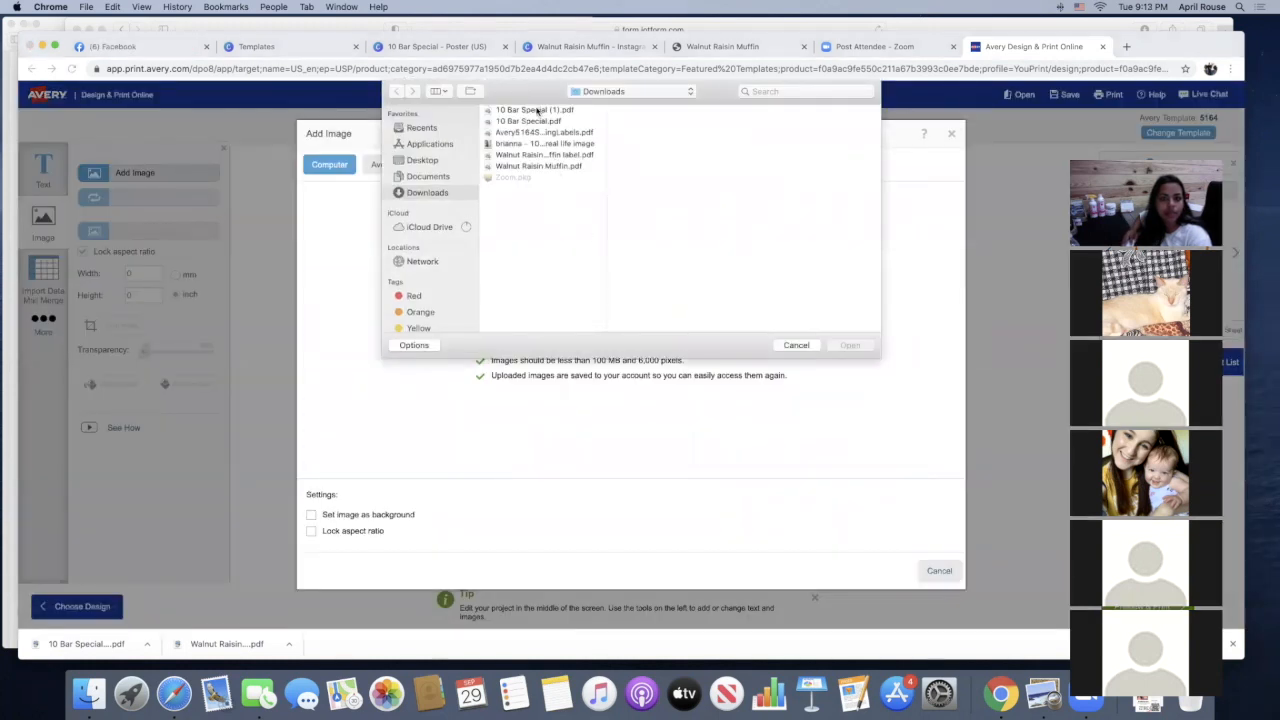
pyautogui.click(537, 111)
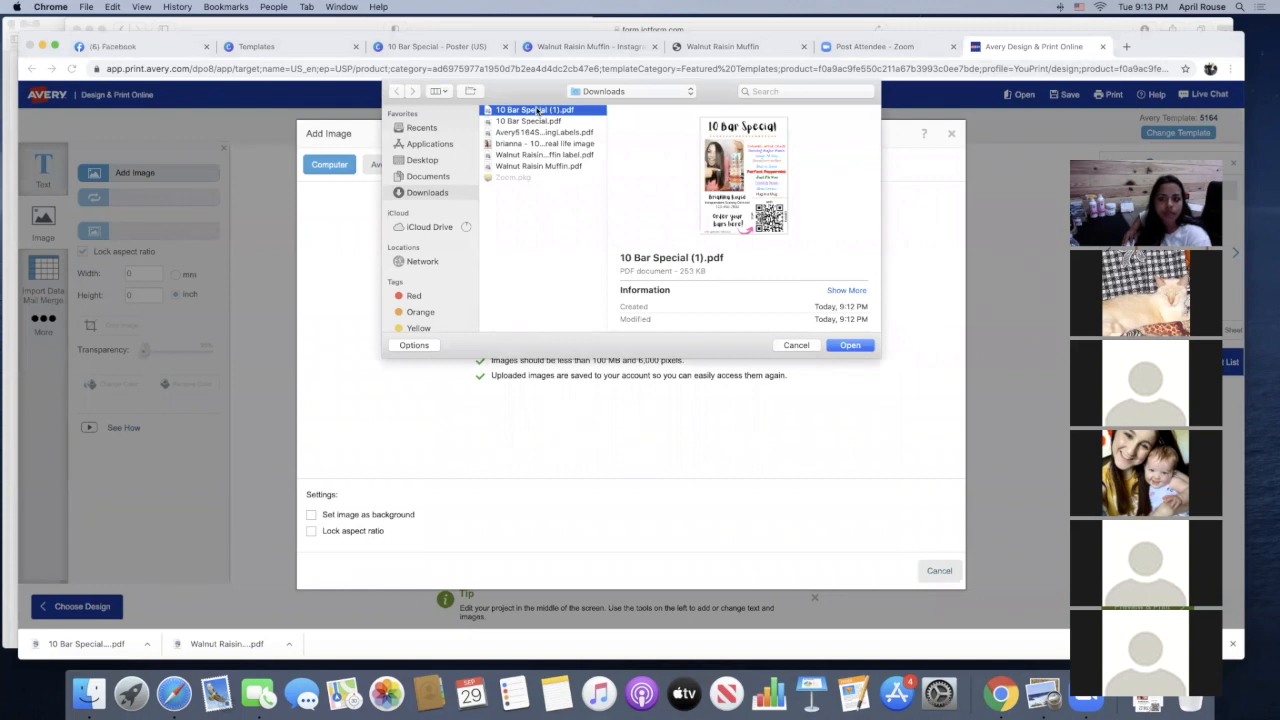
pyautogui.click(852, 345)
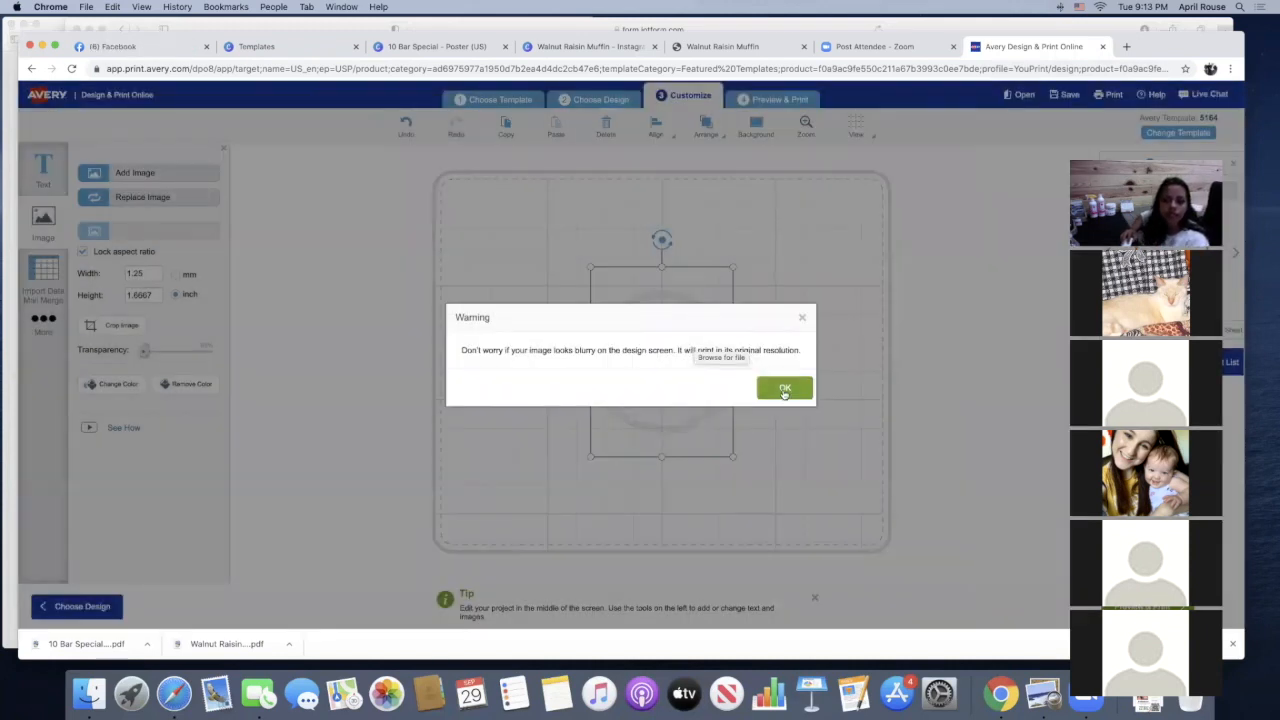
pyautogui.click(785, 389)
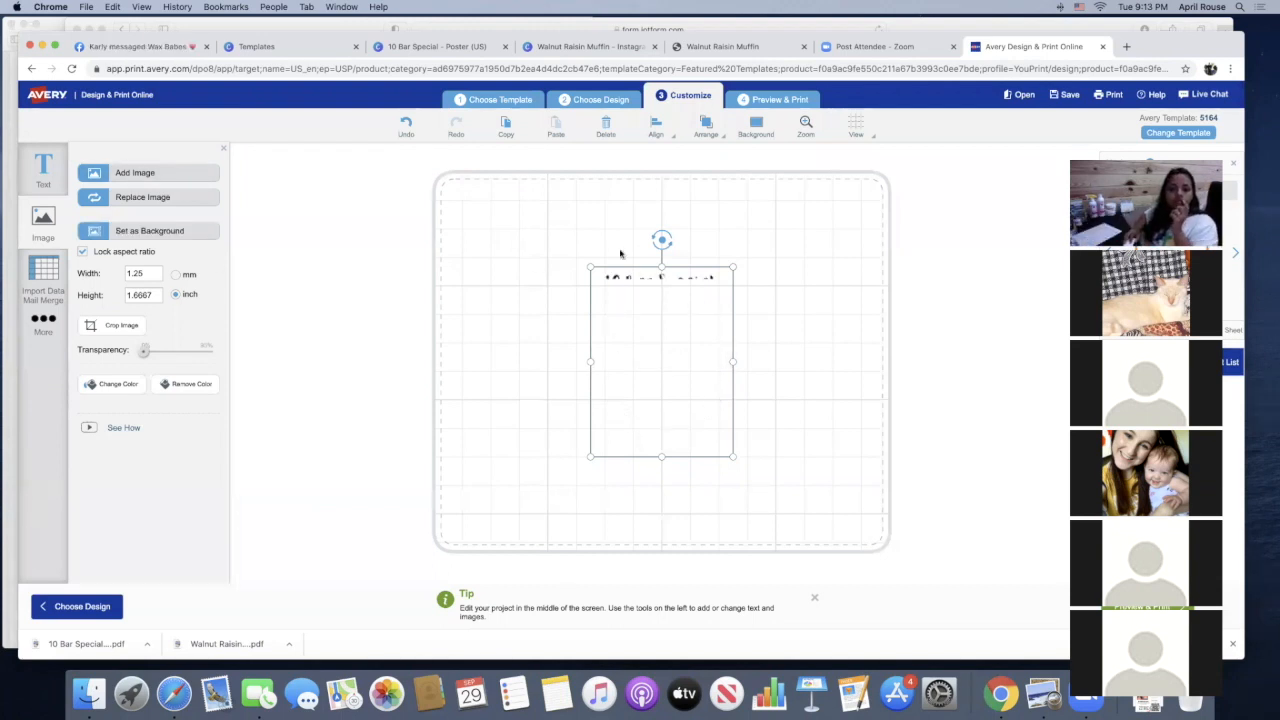
# Start over with template 5164 and select the blank portrait design
pyautogui.click(507, 105)
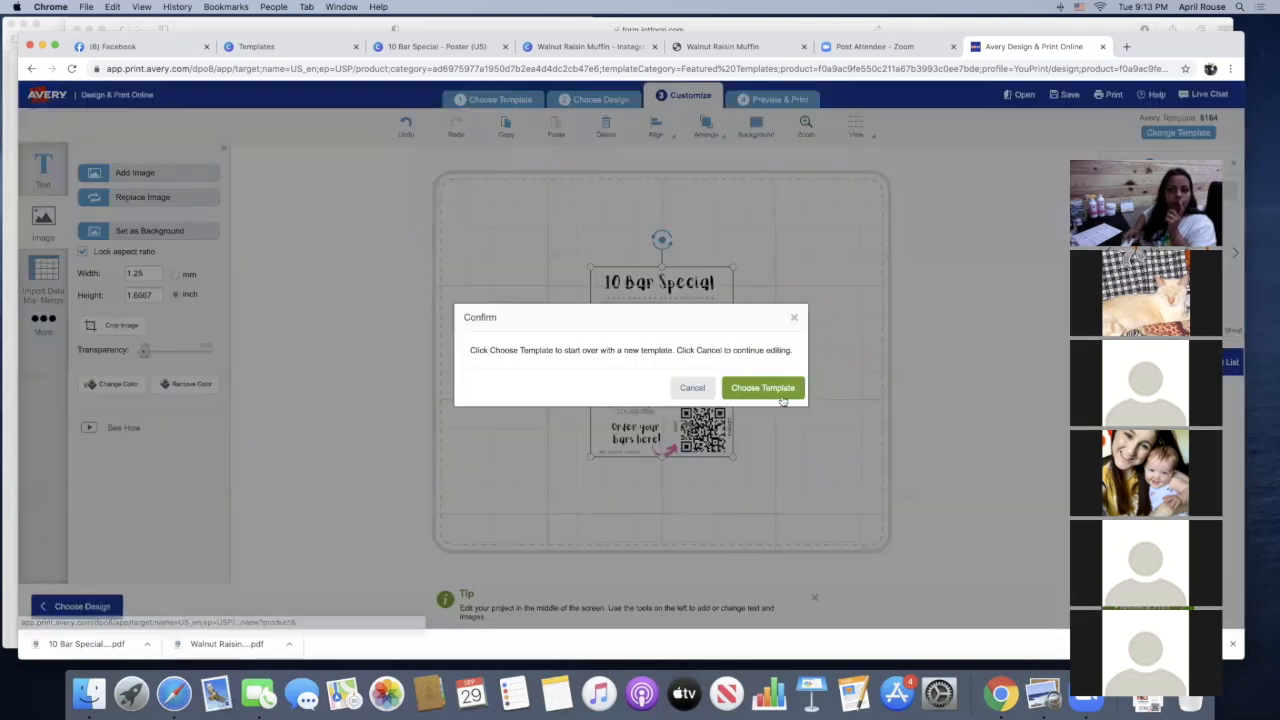
pyautogui.click(770, 388)
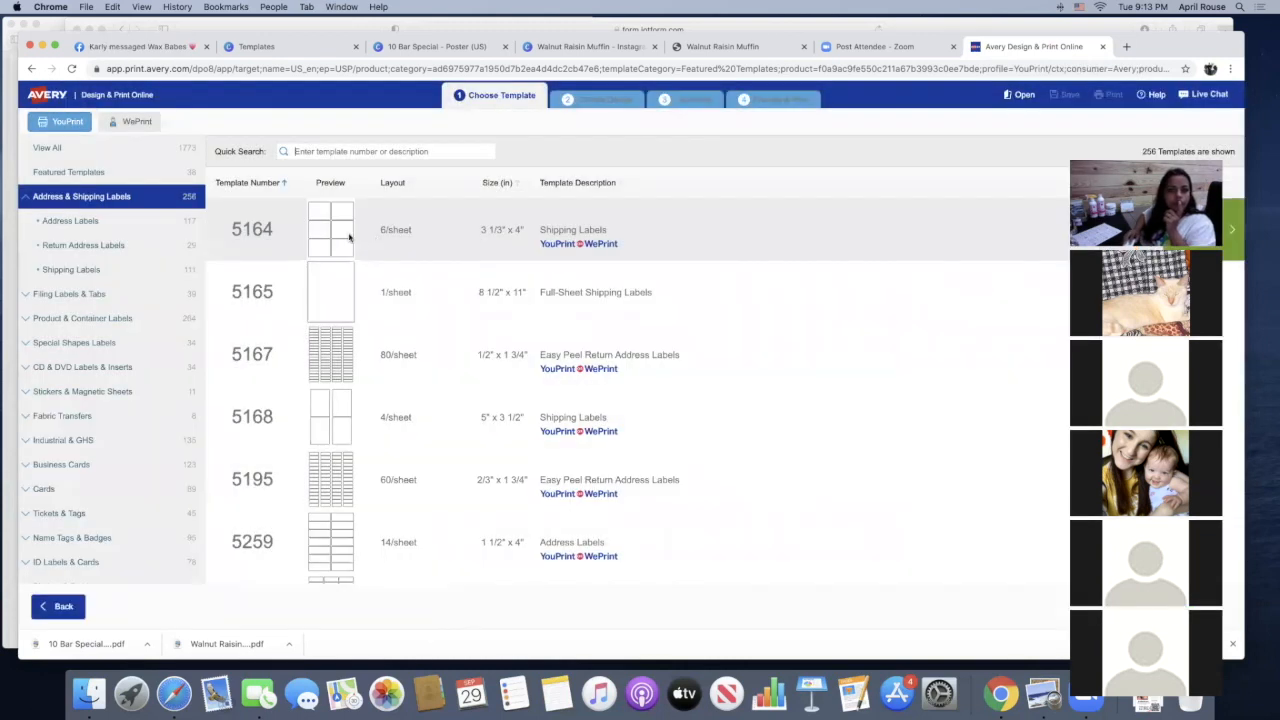
pyautogui.click(1234, 236)
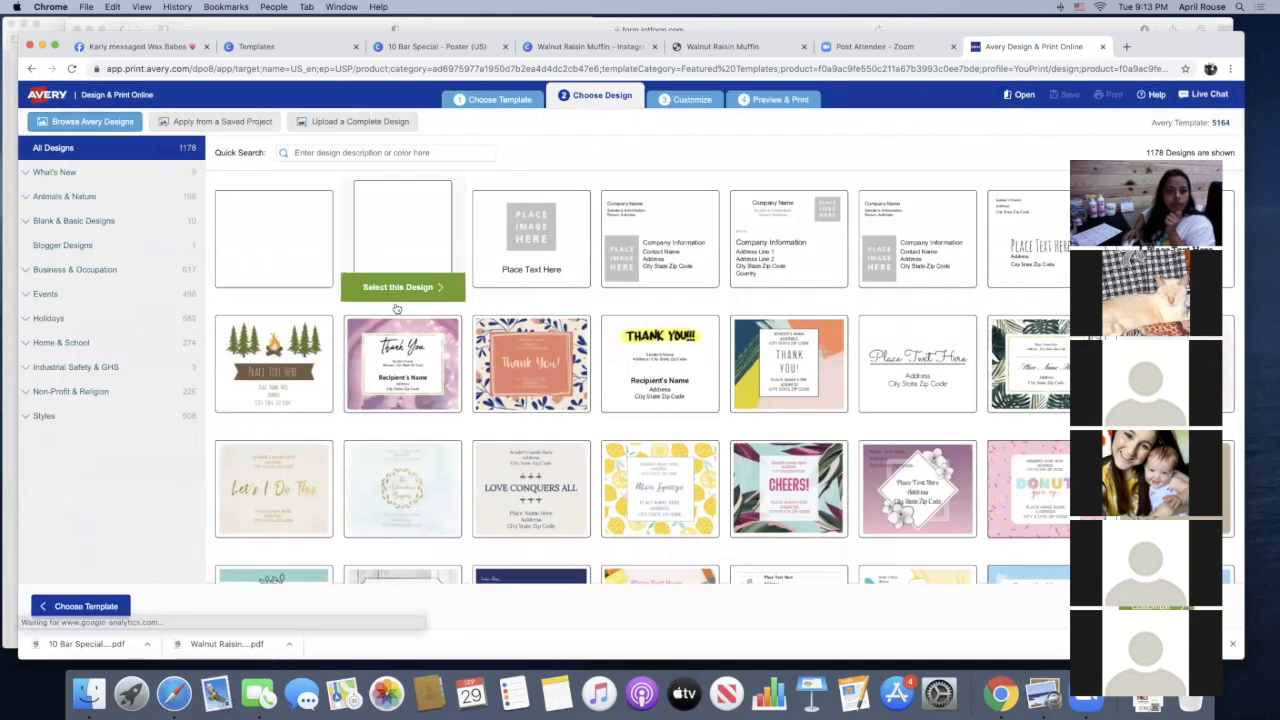
pyautogui.click(419, 279)
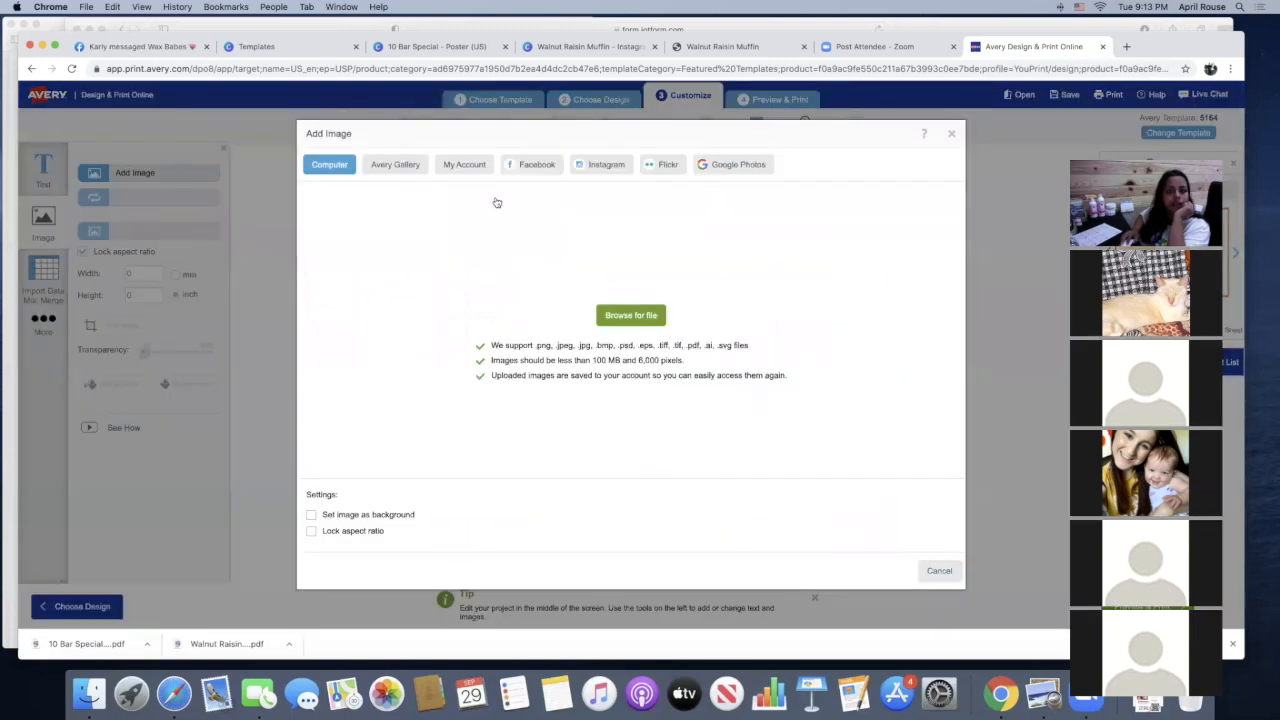
# Add "10 Bar Special (1).pdf" from the Downloads folder to the portrait label as an image
pyautogui.click(497, 190)
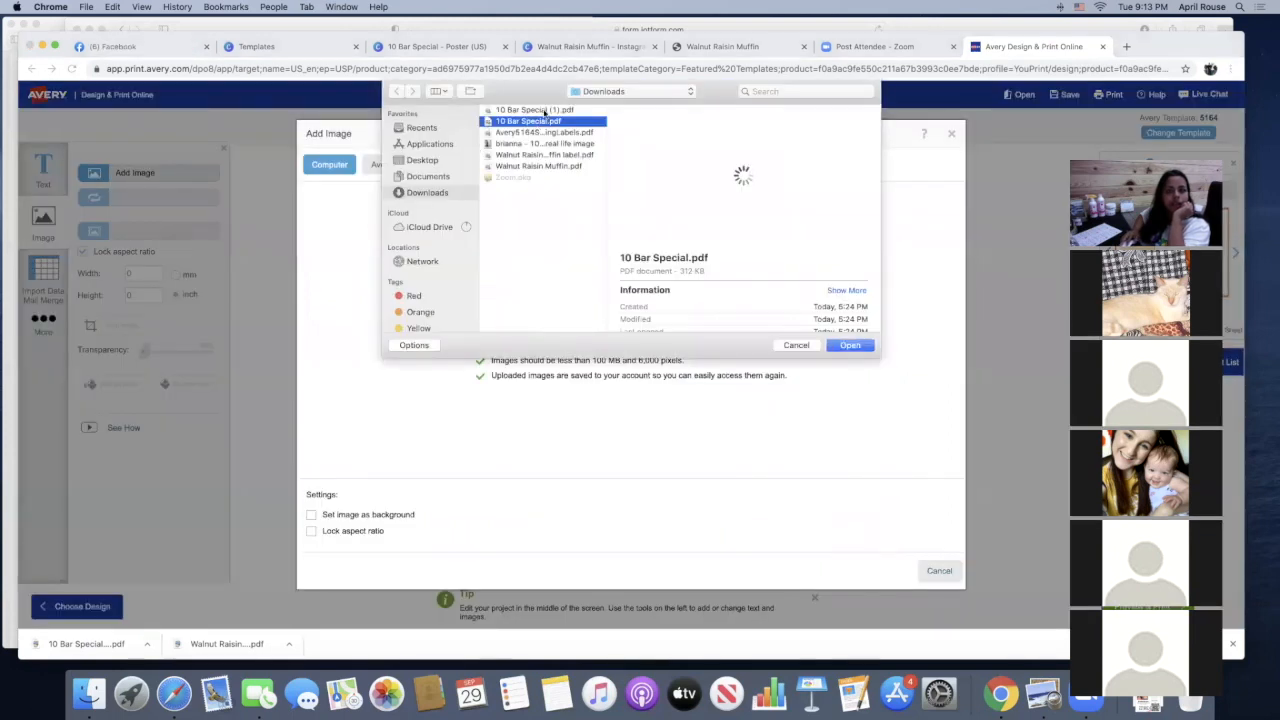
pyautogui.click(545, 111)
pyautogui.click(852, 346)
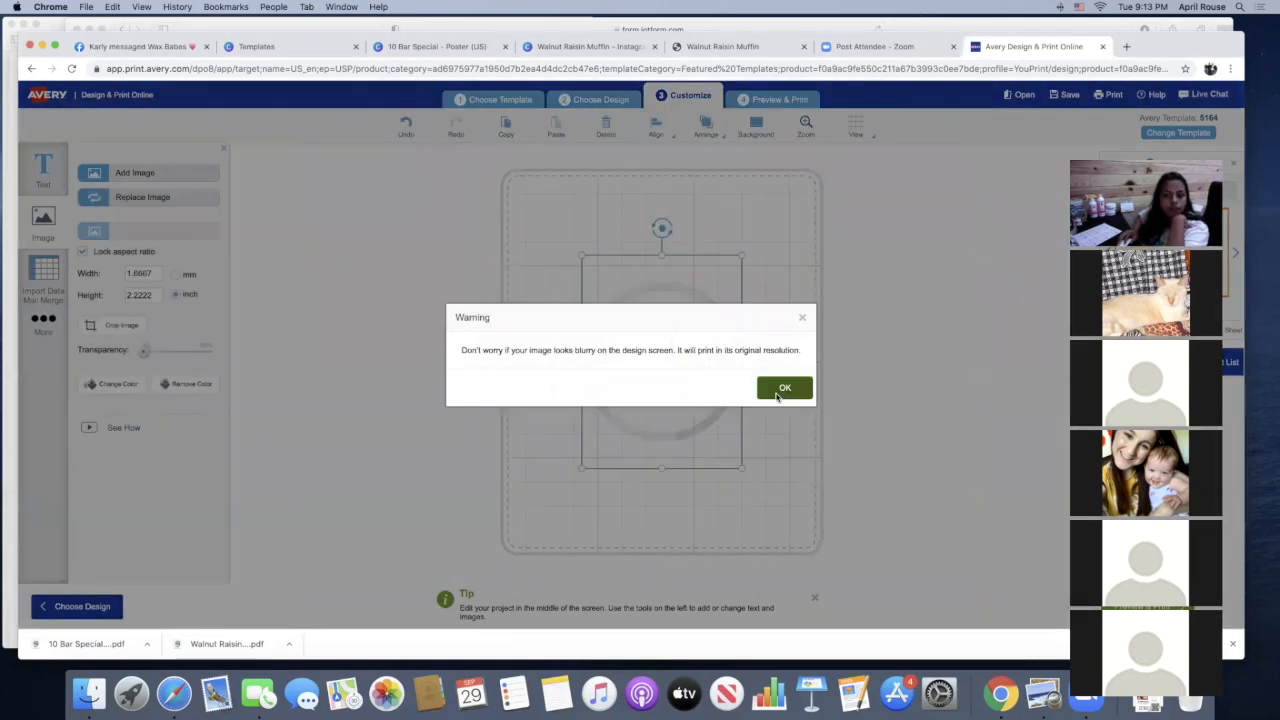
pyautogui.click(784, 388)
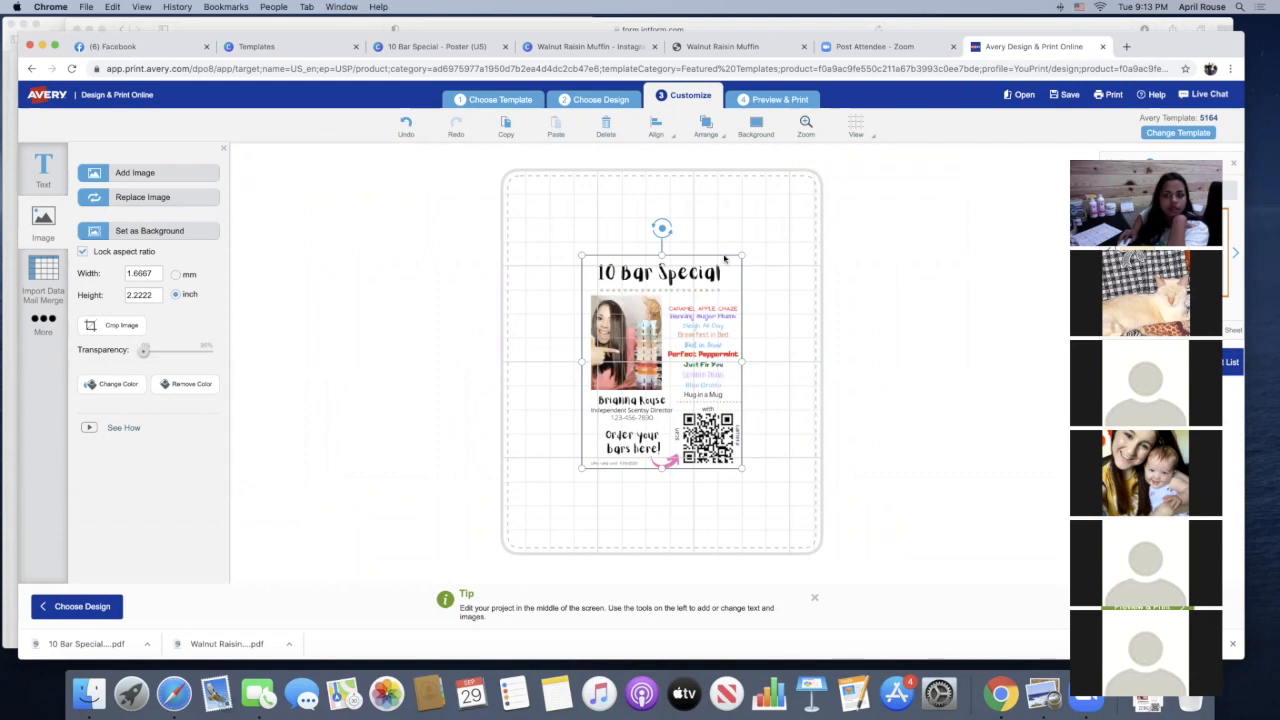
# Enlarge the poster image to about 2.97 x 3.95 inches and center it so it fills the label
pyautogui.moveTo(740, 255); pyautogui.dragTo(810, 200)
pyautogui.moveTo(678, 266); pyautogui.dragTo(604, 304)
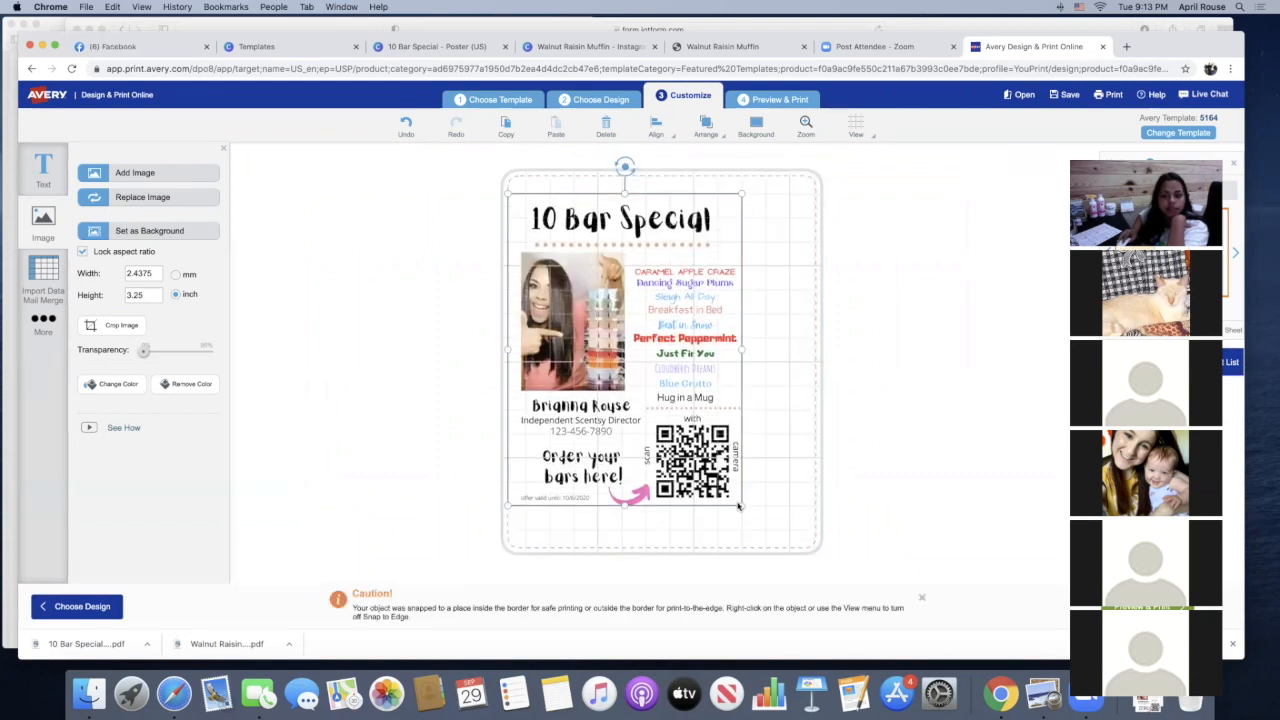
pyautogui.moveTo(808, 527); pyautogui.dragTo(792, 514)
pyautogui.moveTo(633, 428); pyautogui.dragTo(644, 408)
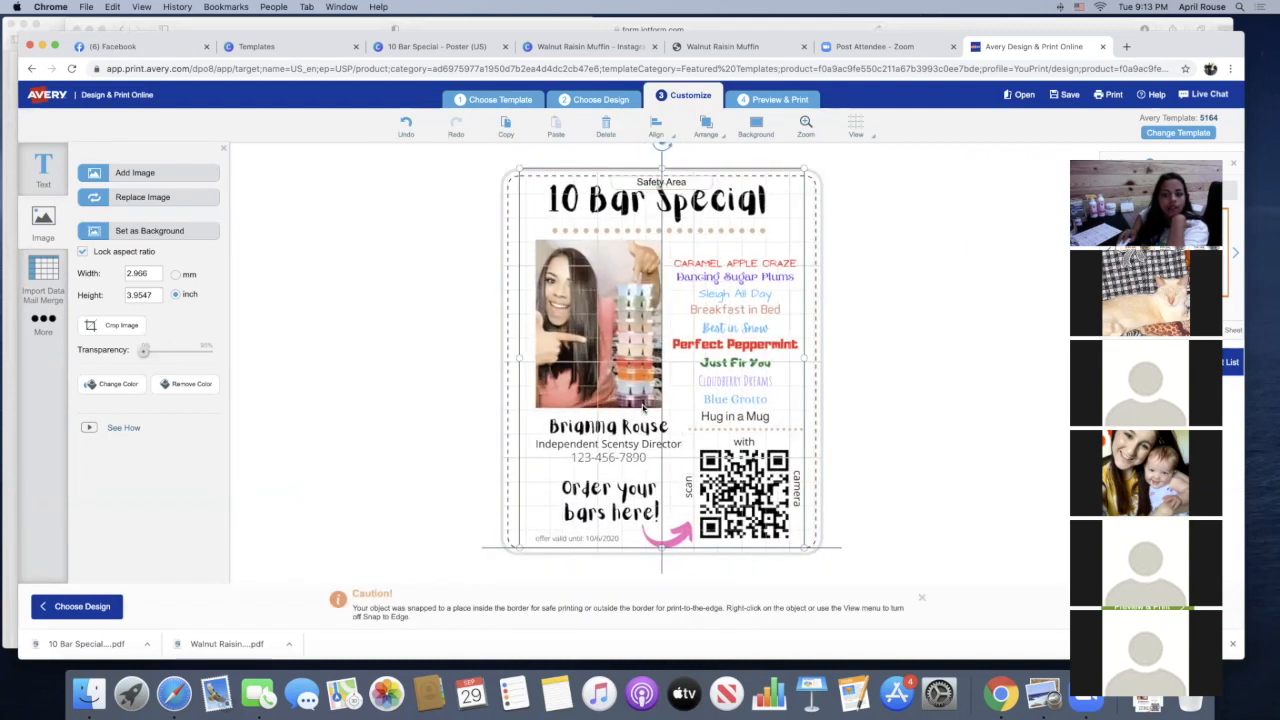
pyautogui.click(879, 455)
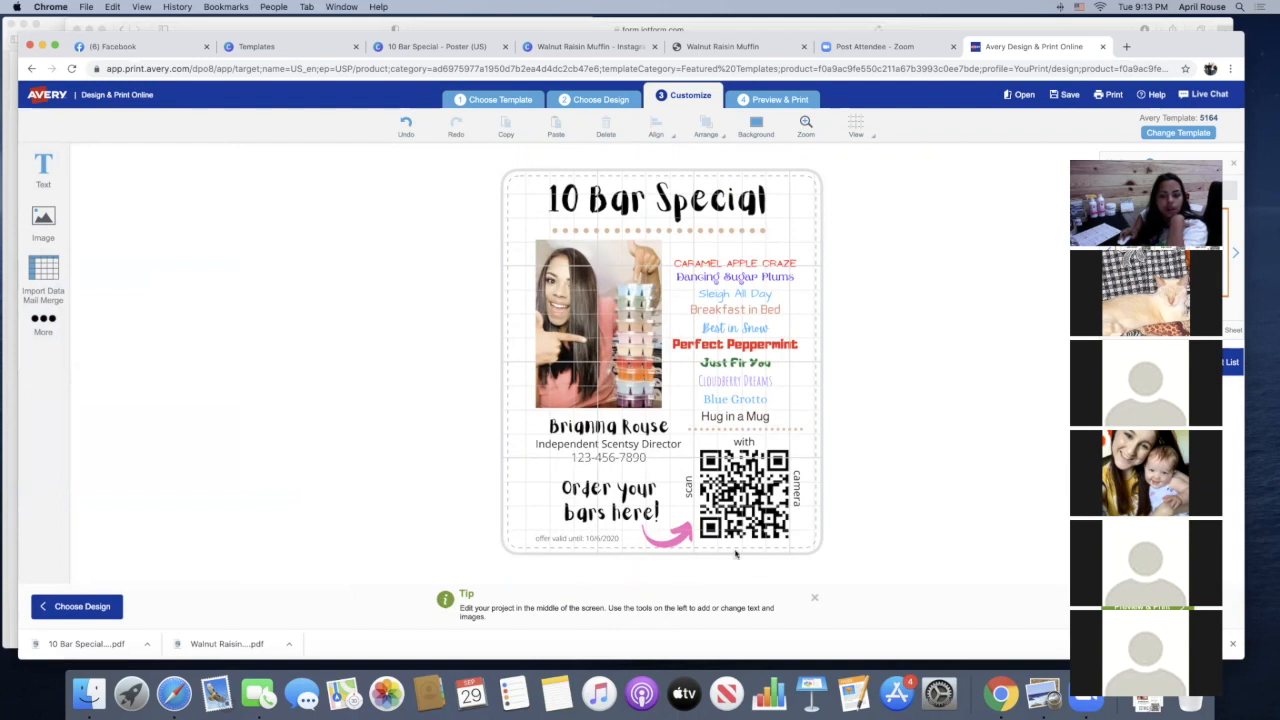
pyautogui.click(656, 234)
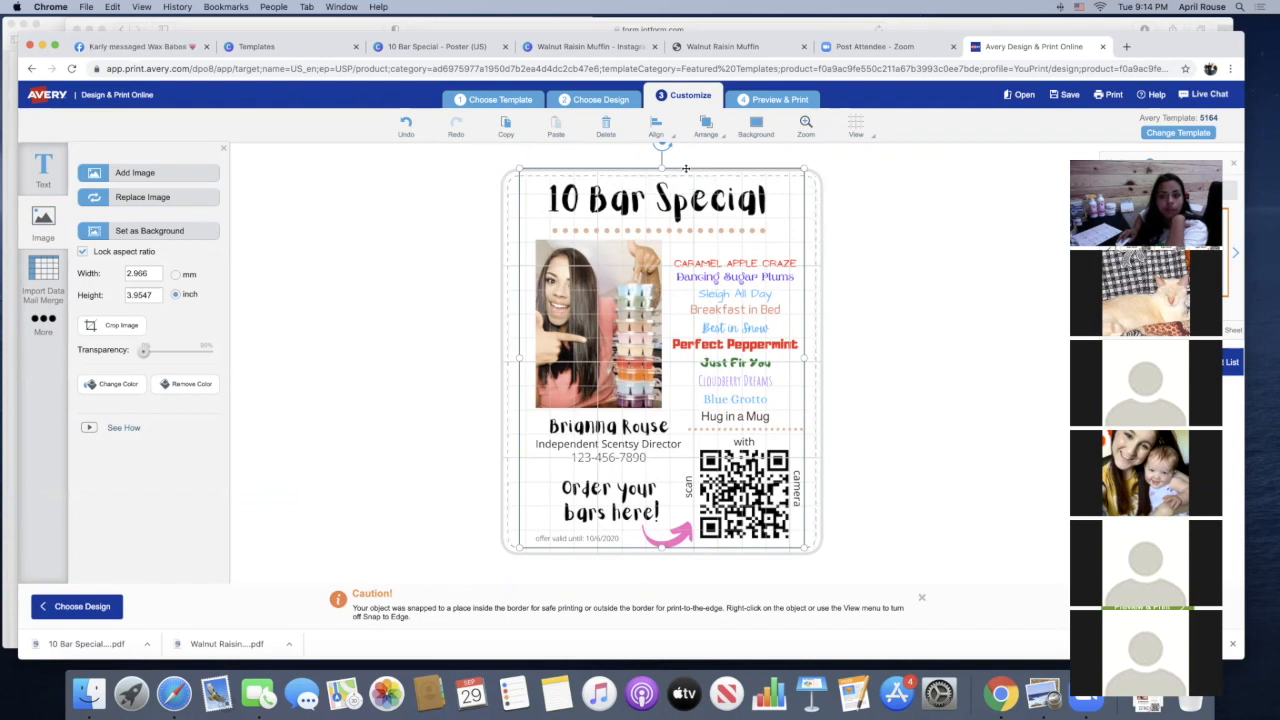
pyautogui.click(907, 274)
# Preview the full label sheet and choose to print it yourself
pyautogui.moveTo(695, 256); pyautogui.dragTo(83, 200)
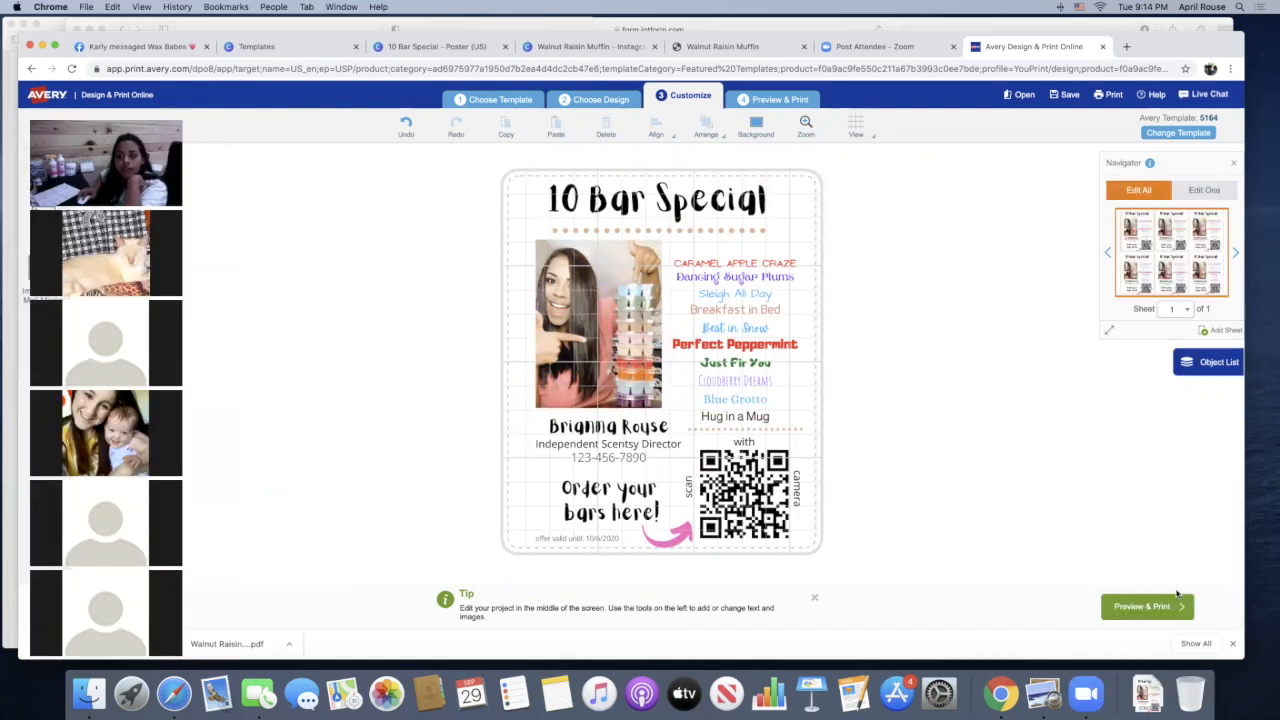
pyautogui.click(1147, 606)
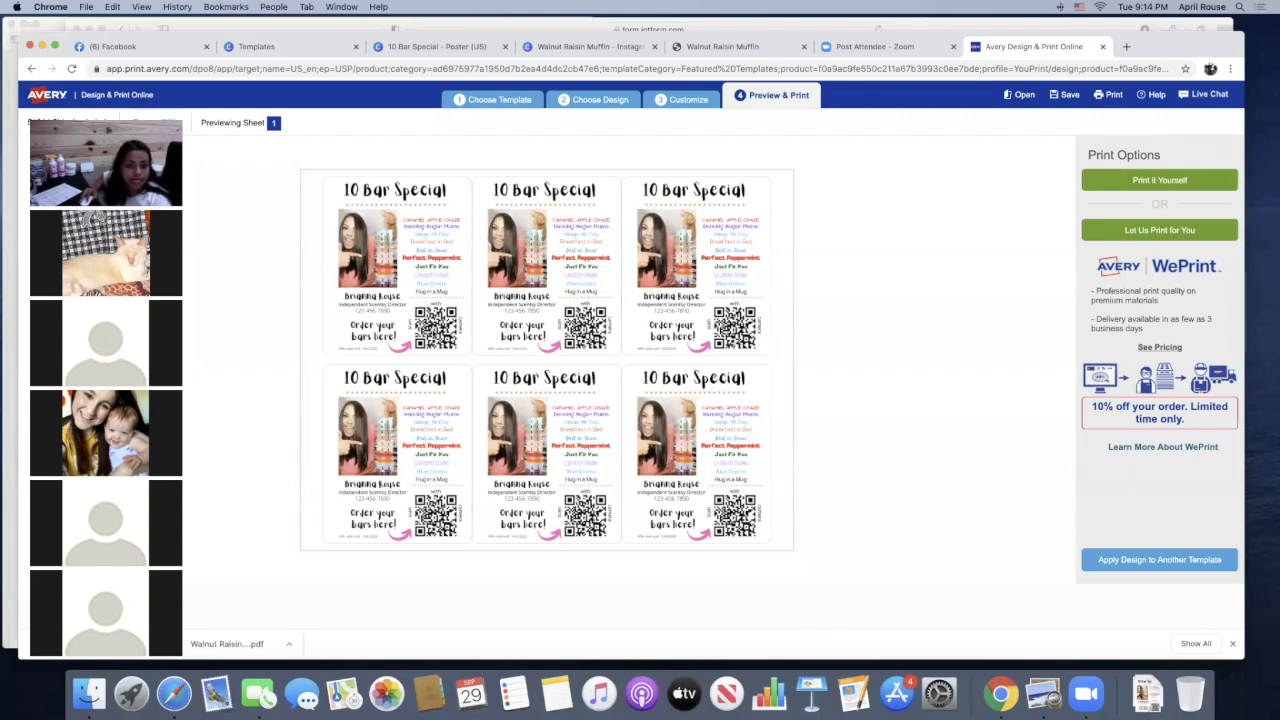
pyautogui.click(1183, 181)
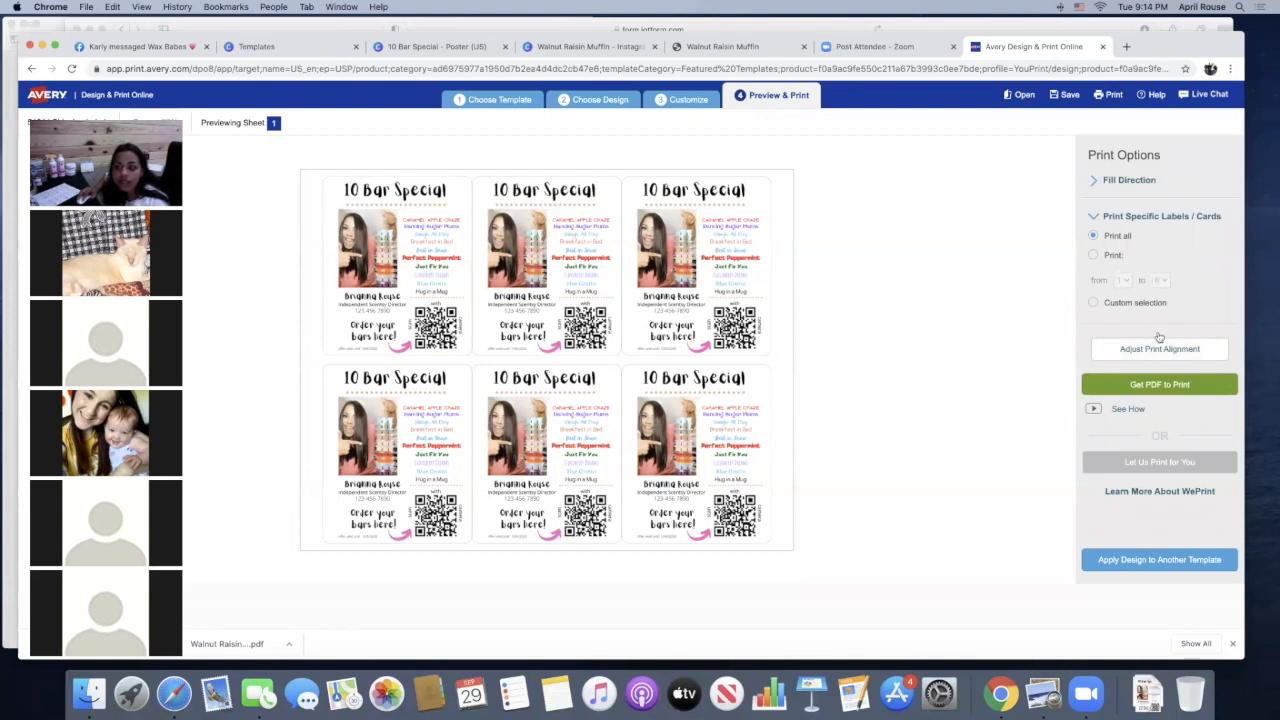
# Limit printing to a custom selection that leaves out the middle label of the sheet's upper row
pyautogui.click(1095, 256)
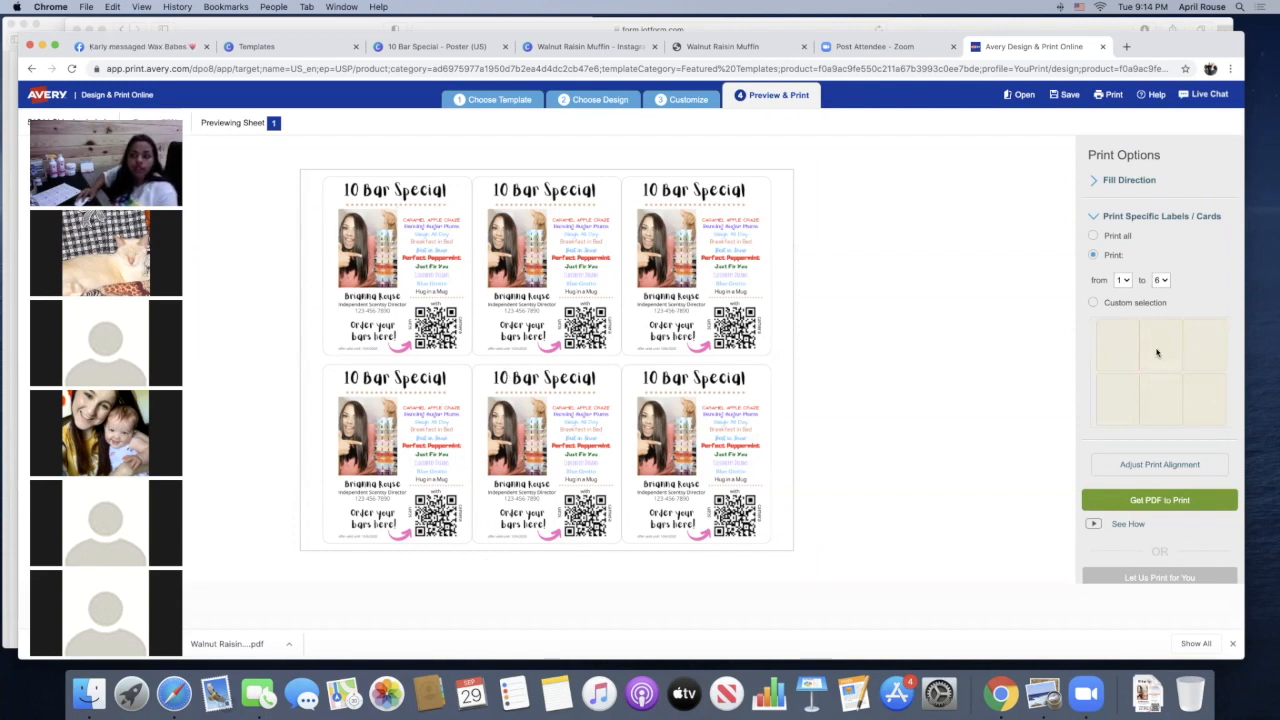
pyautogui.click(1134, 312)
pyautogui.click(1155, 340)
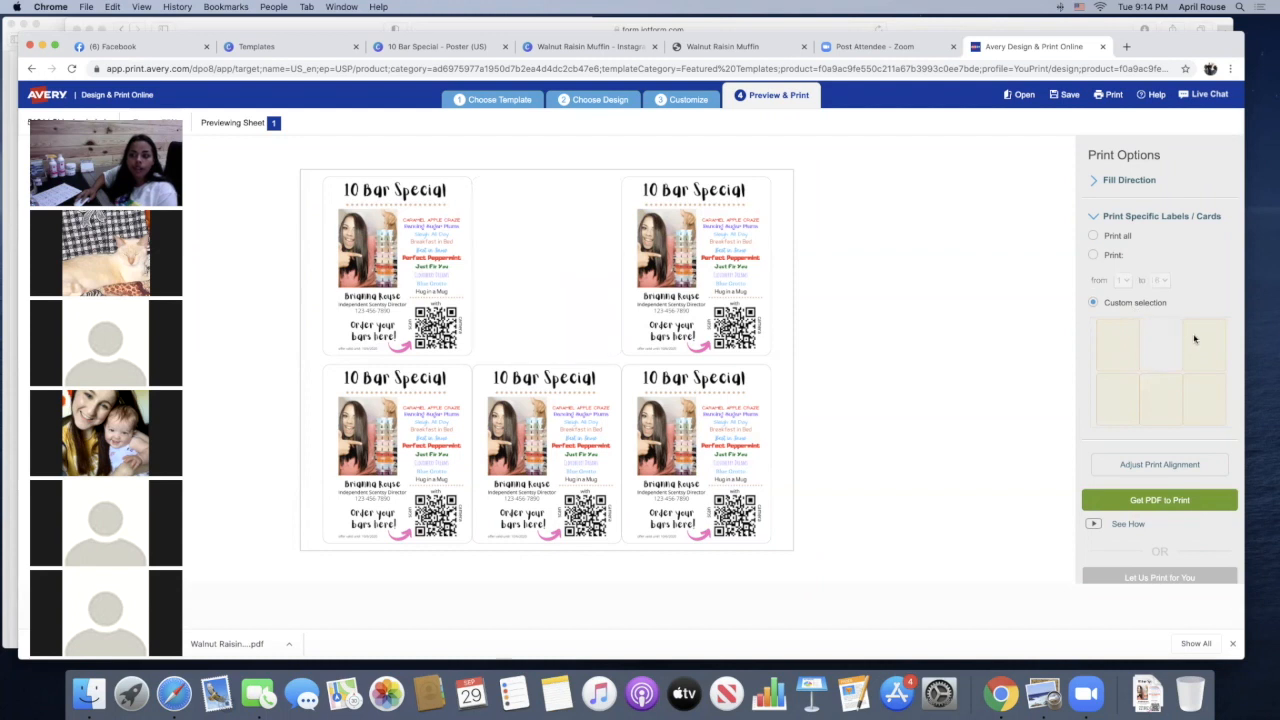
# Try leaving different labels of the sheet out of the custom print selection
pyautogui.click(1198, 348)
pyautogui.click(1175, 398)
pyautogui.click(1203, 397)
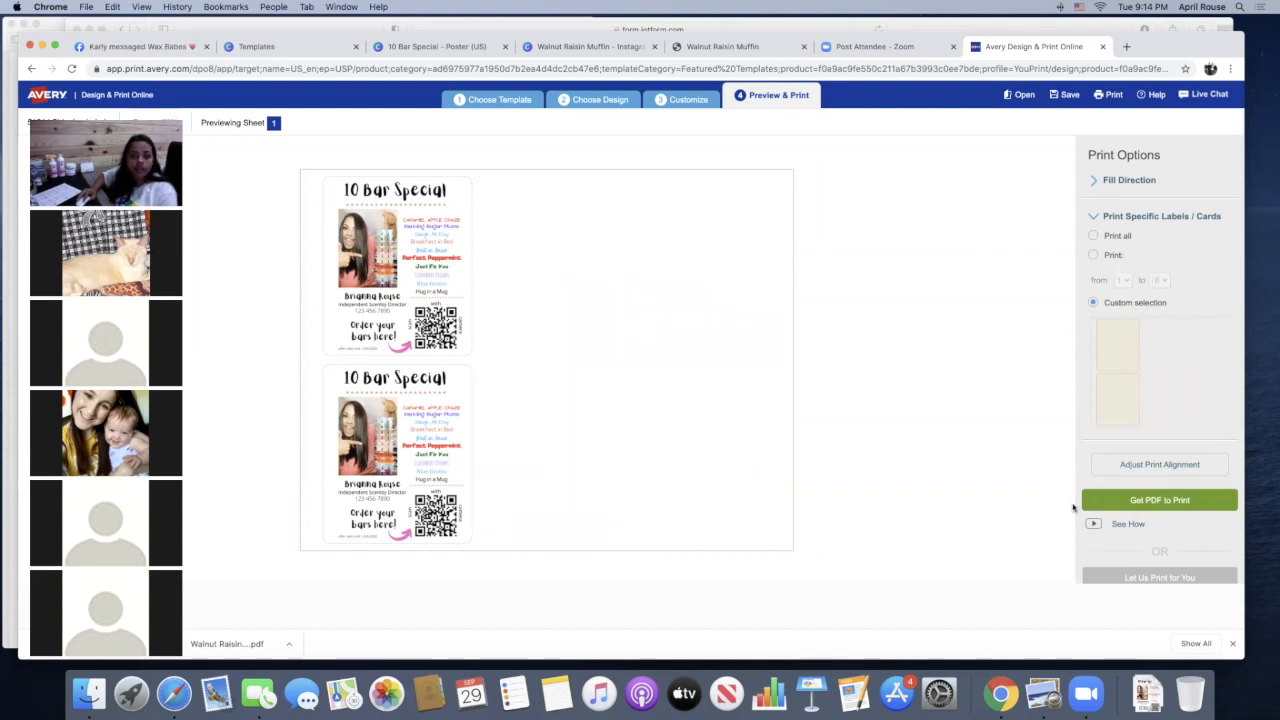
pyautogui.click(1121, 414)
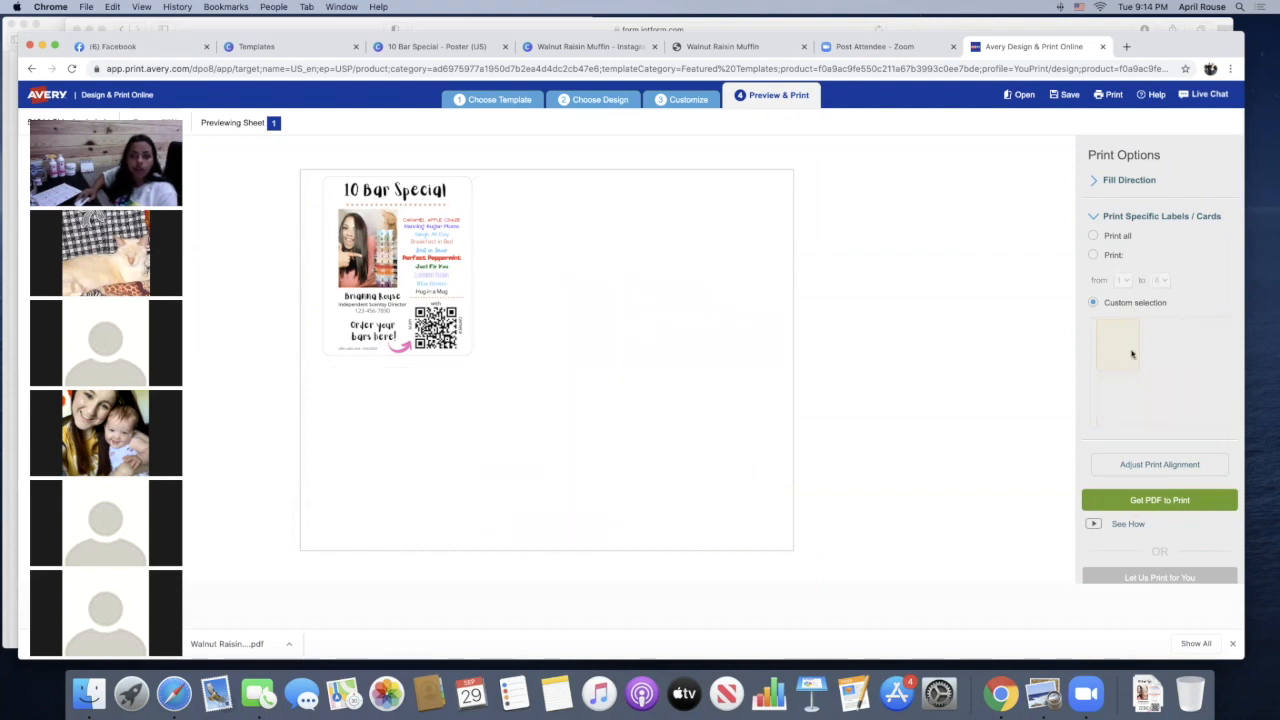
pyautogui.click(1196, 345)
pyautogui.click(1103, 405)
pyautogui.click(1198, 402)
pyautogui.click(1195, 401)
pyautogui.click(1174, 403)
pyautogui.click(1192, 401)
# Set the sheet to print all labels and request the PDF to print
pyautogui.click(1093, 236)
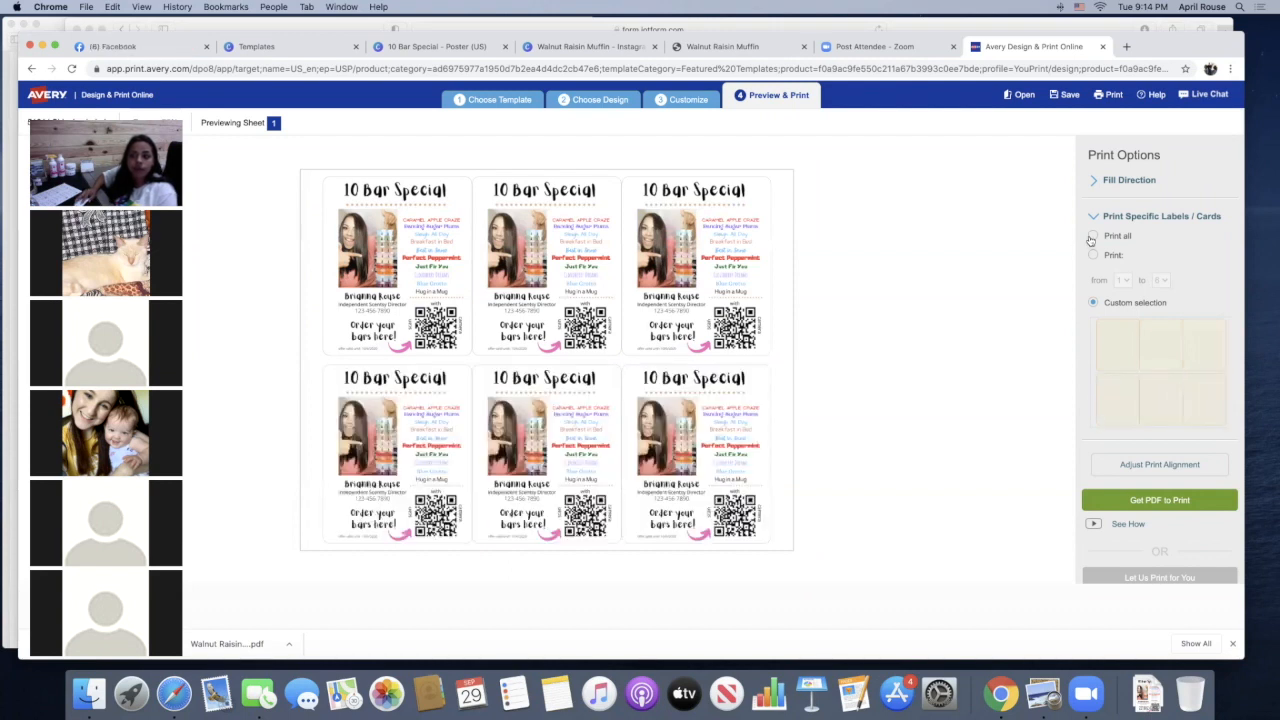
pyautogui.click(1155, 385)
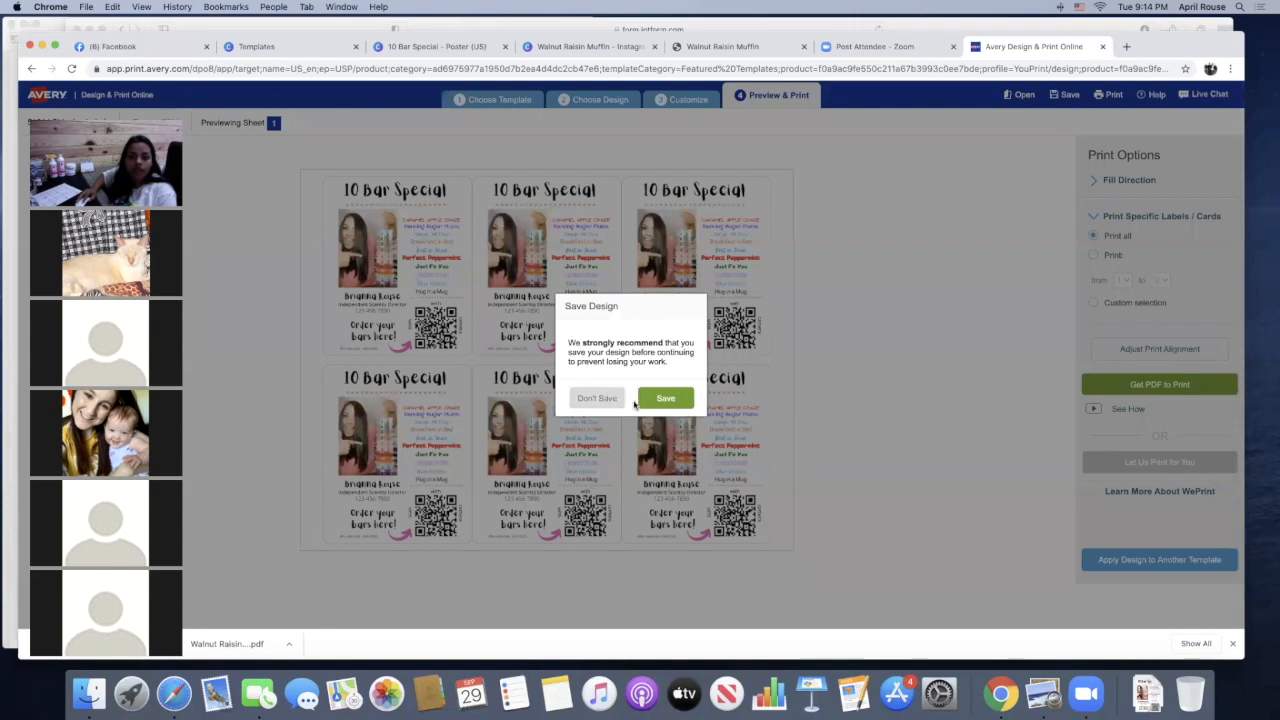
# Save the design to the account under a new project name and open the print PDF
pyautogui.click(662, 398)
pyautogui.tripleClick(571, 328)
pyautogui.write('bri explain')
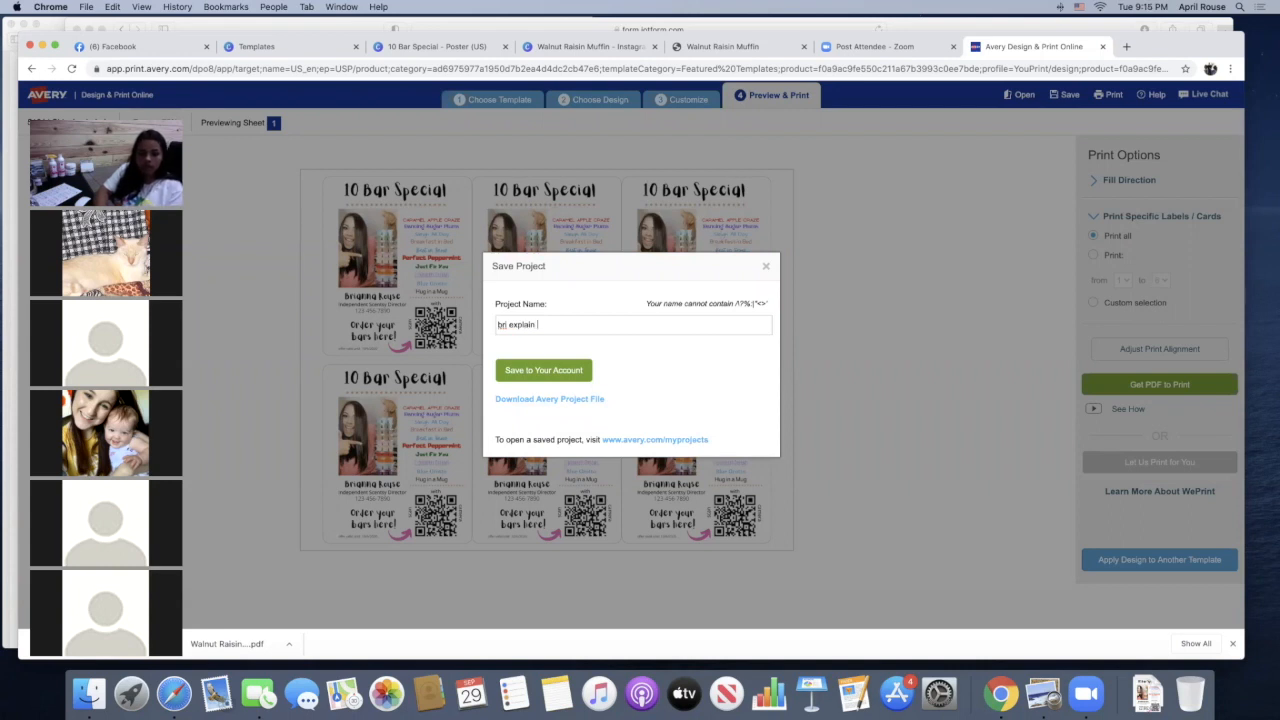
pyautogui.write(' postcoards')
pyautogui.click(548, 371)
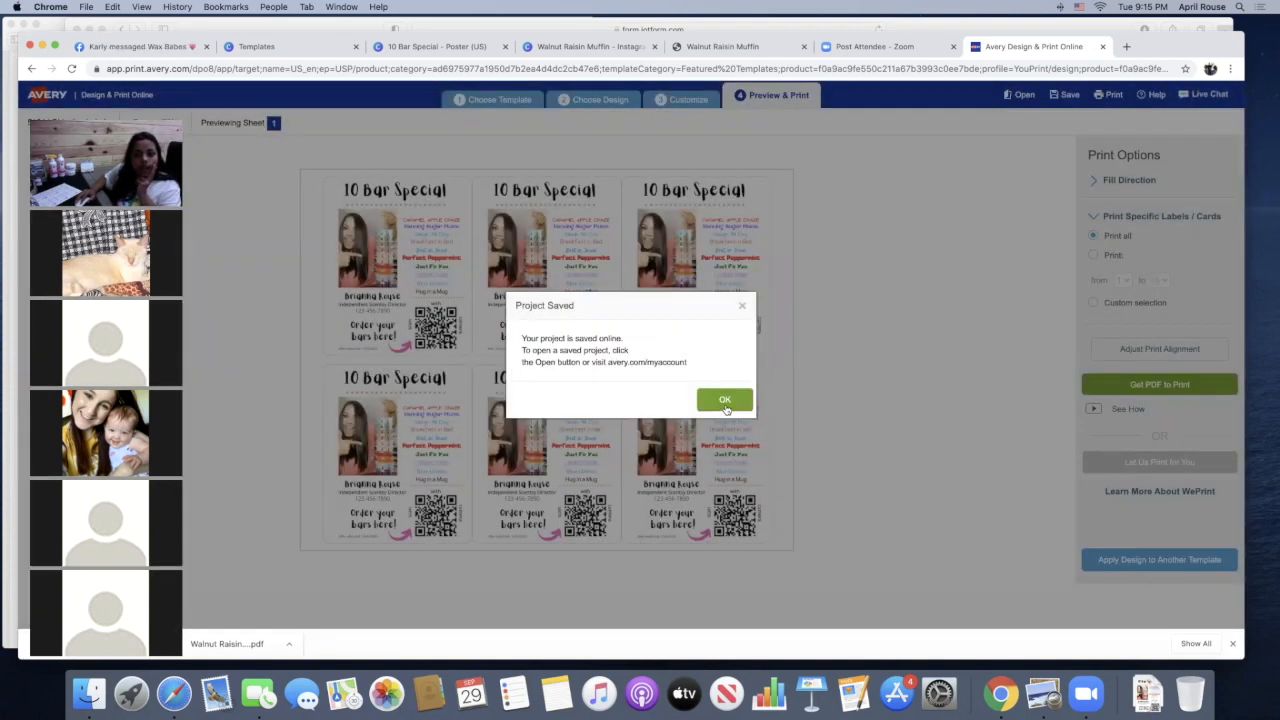
pyautogui.click(726, 403)
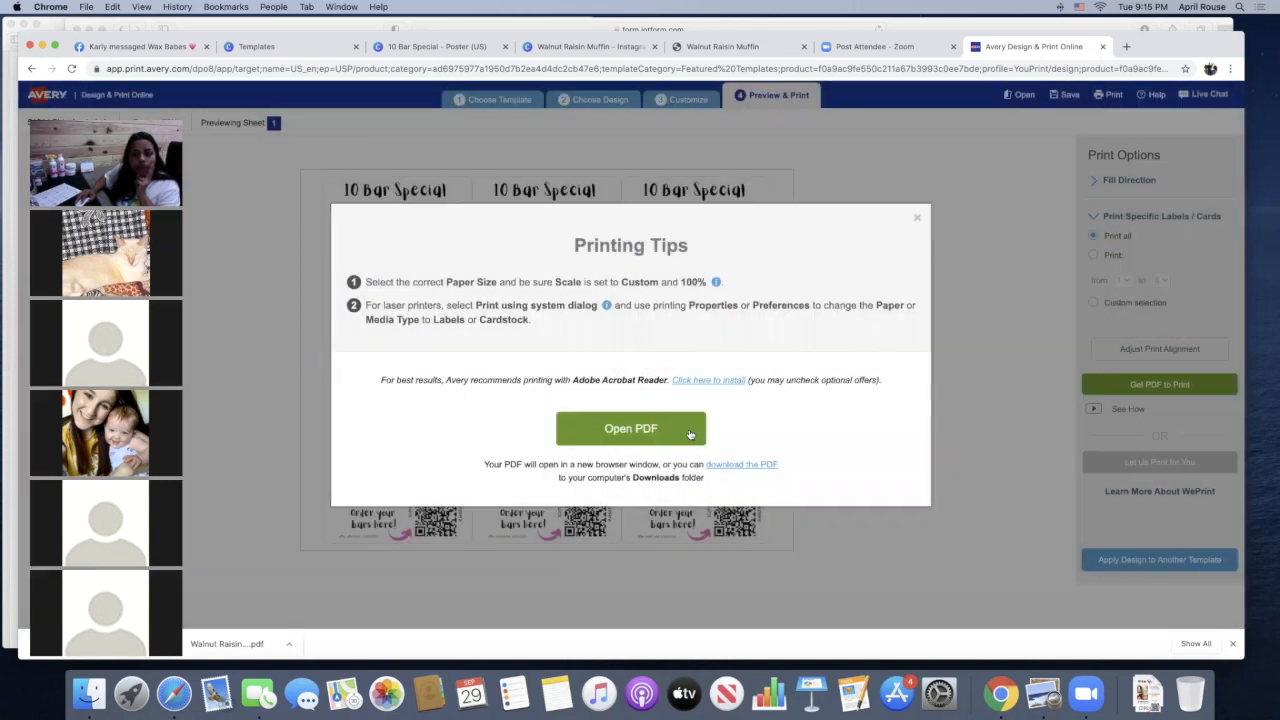
pyautogui.click(690, 430)
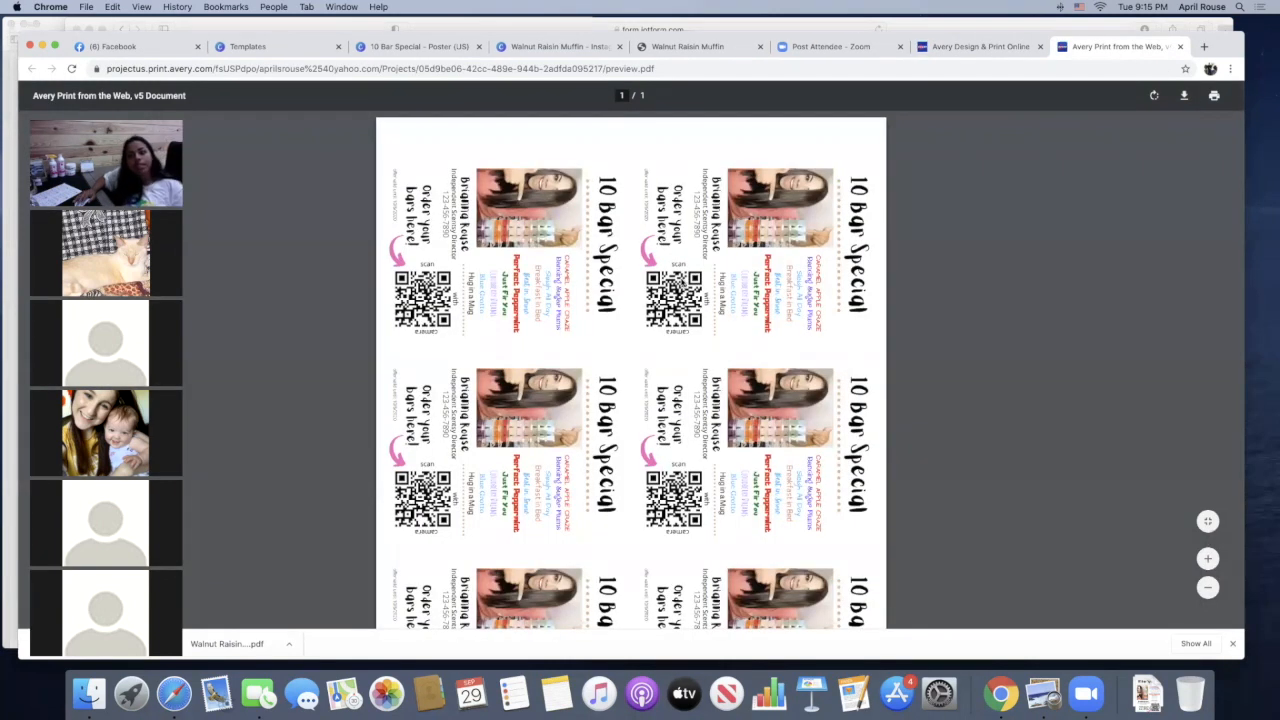
# Examine how the labels are laid out on the PDF sheet, and close the PDF and the promotional message
pyautogui.scroll(-5, 683, 283)
pyautogui.scroll(3, 683, 283)
pyautogui.scroll(2, 683, 283)
pyautogui.scroll(-2, 680, 277)
pyautogui.scroll(2, 620, 250)
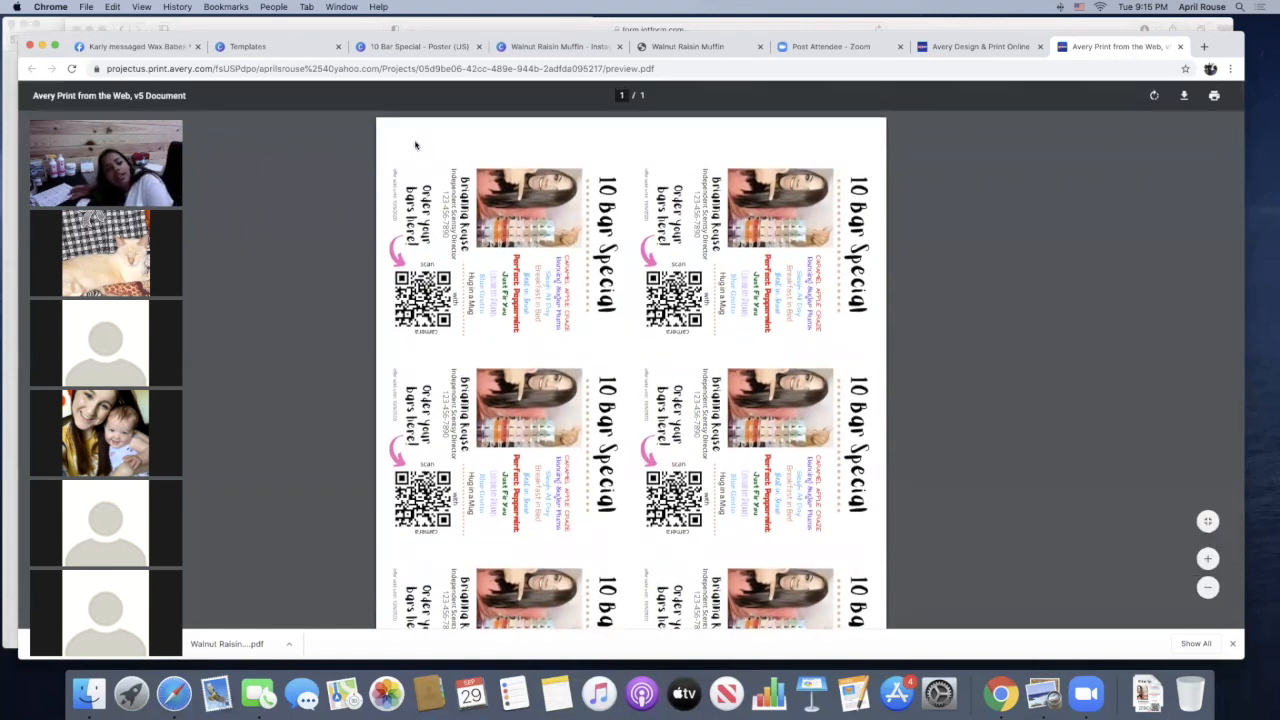
pyautogui.scroll(-1, 797, 180)
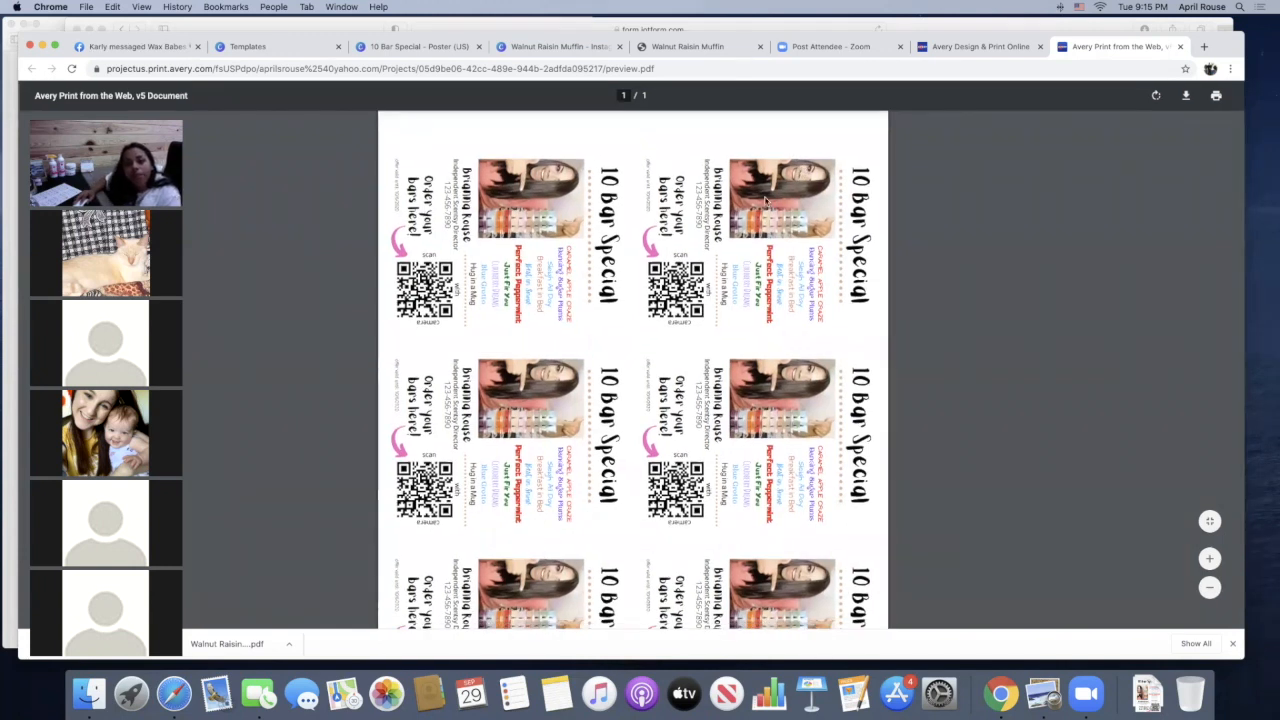
pyautogui.scroll(-1, 318, 335)
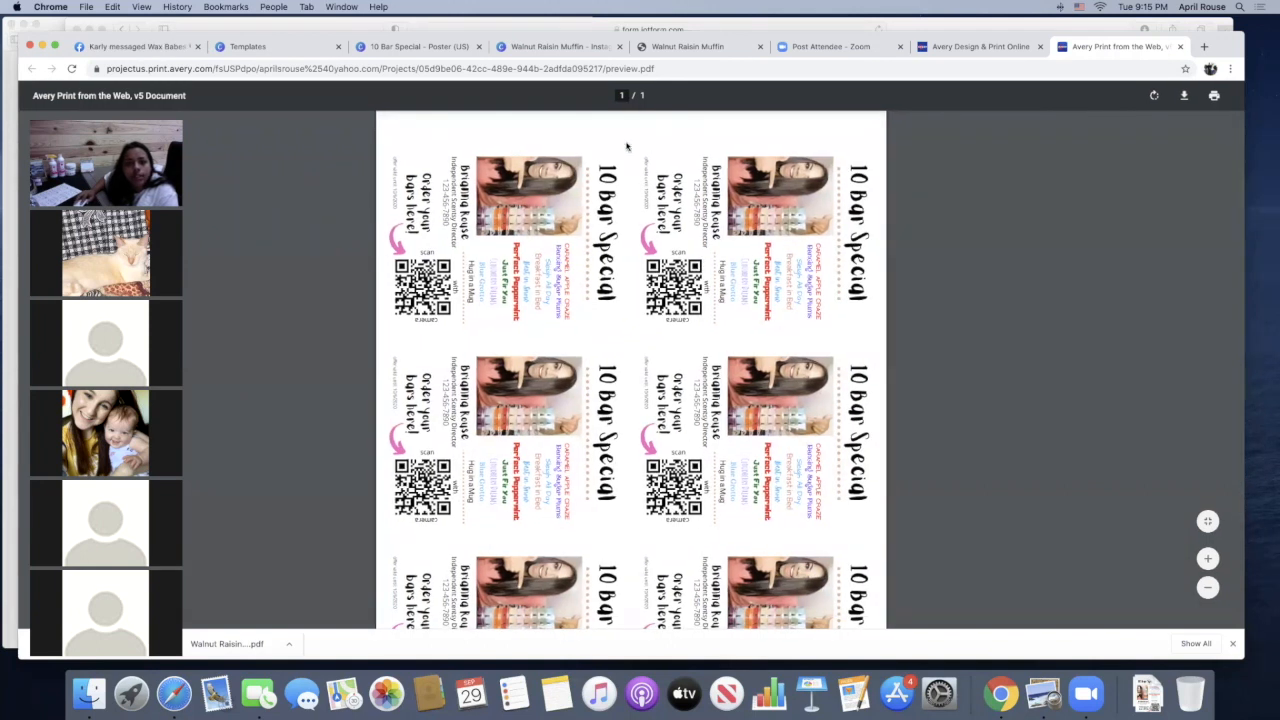
pyautogui.scroll(-1, 626, 250)
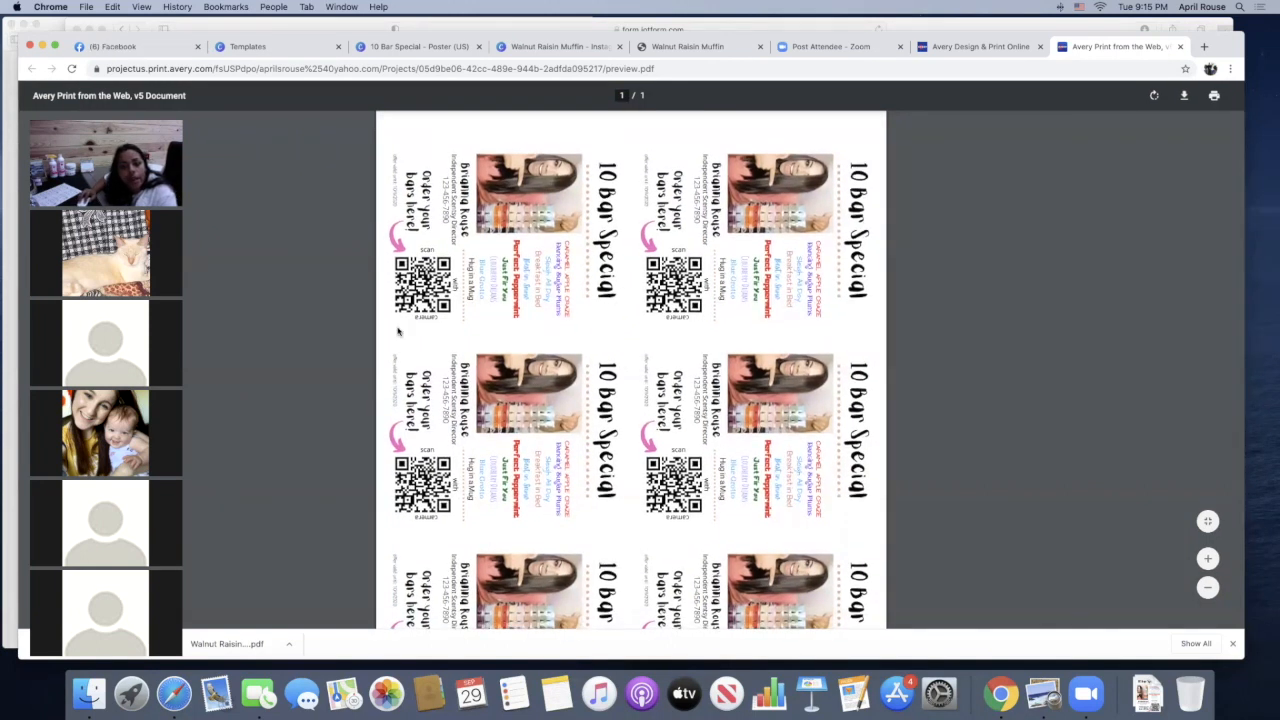
pyautogui.scroll(-5, 808, 238)
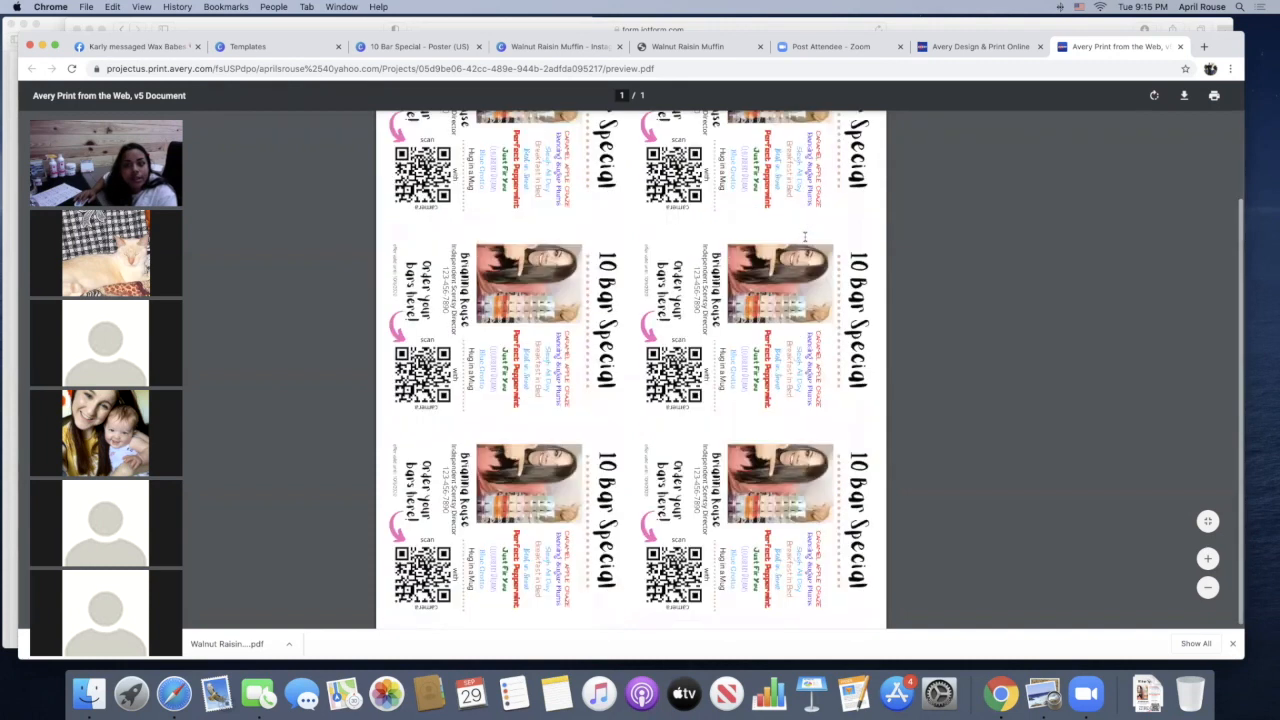
pyautogui.scroll(2, 805, 238)
pyautogui.scroll(-2, 805, 238)
pyautogui.scroll(5, 630, 355)
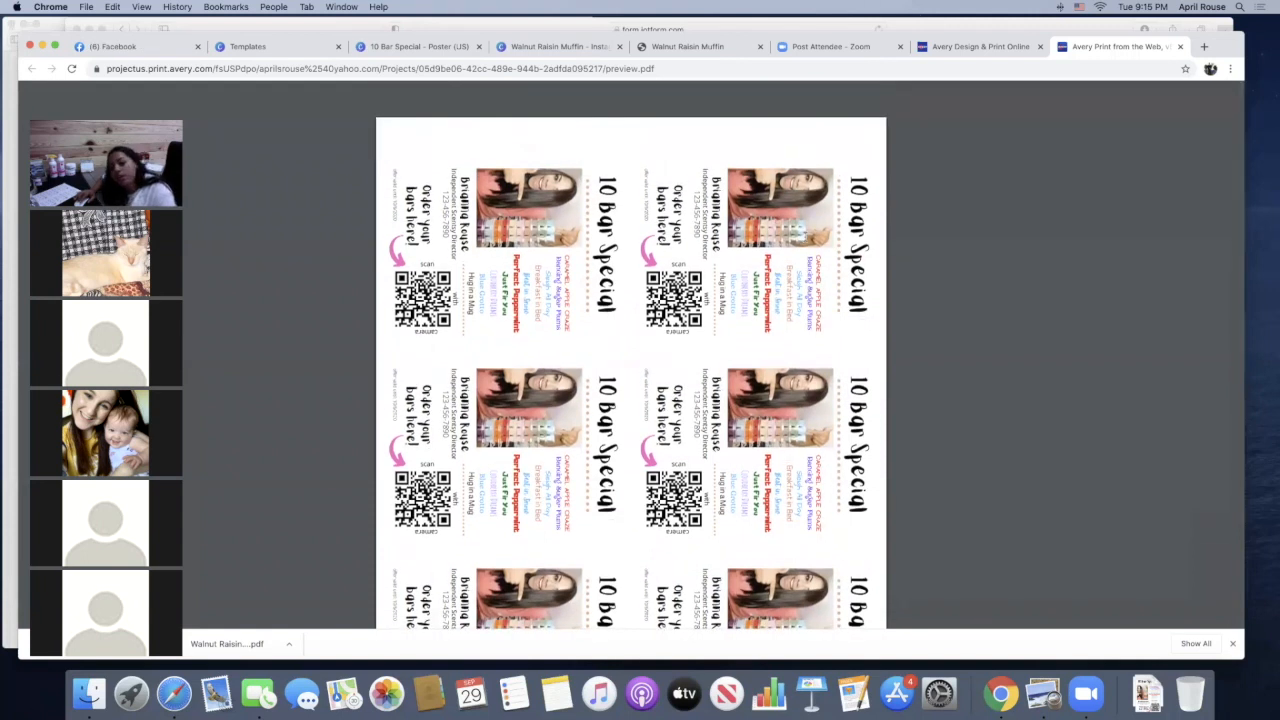
pyautogui.scroll(-5, 630, 355)
pyautogui.scroll(5, 630, 355)
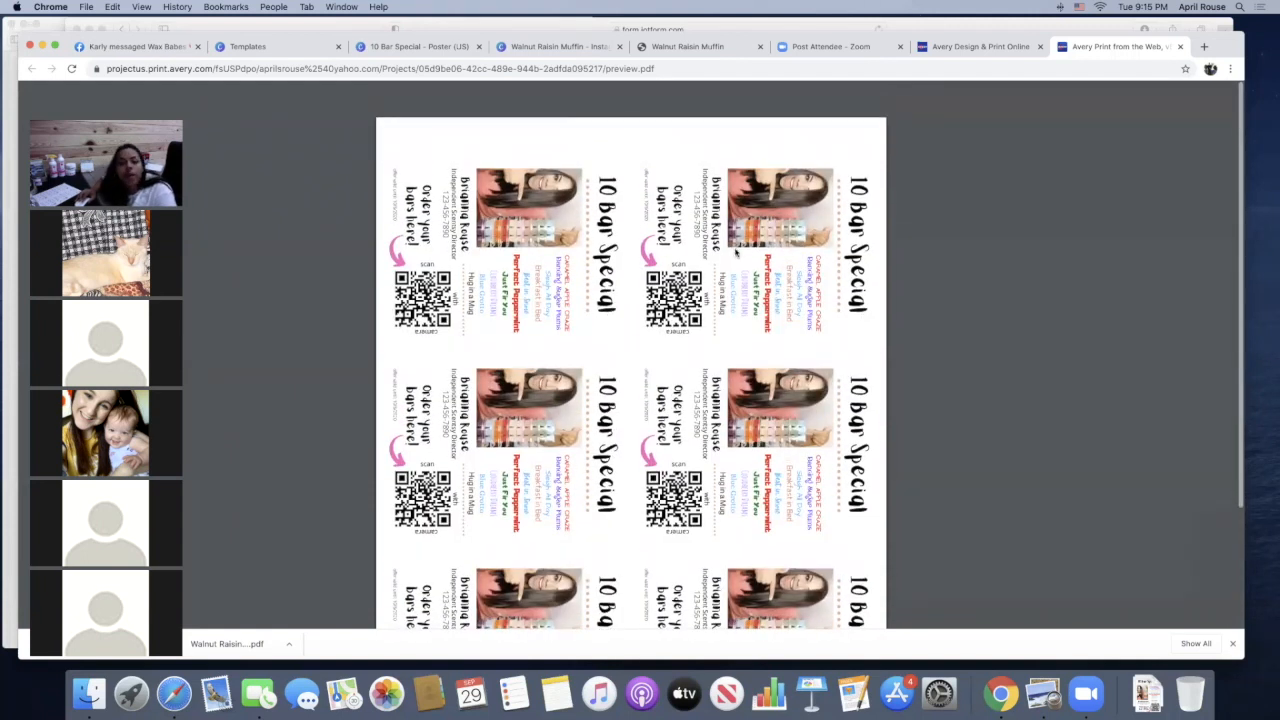
pyautogui.scroll(-1, 630, 355)
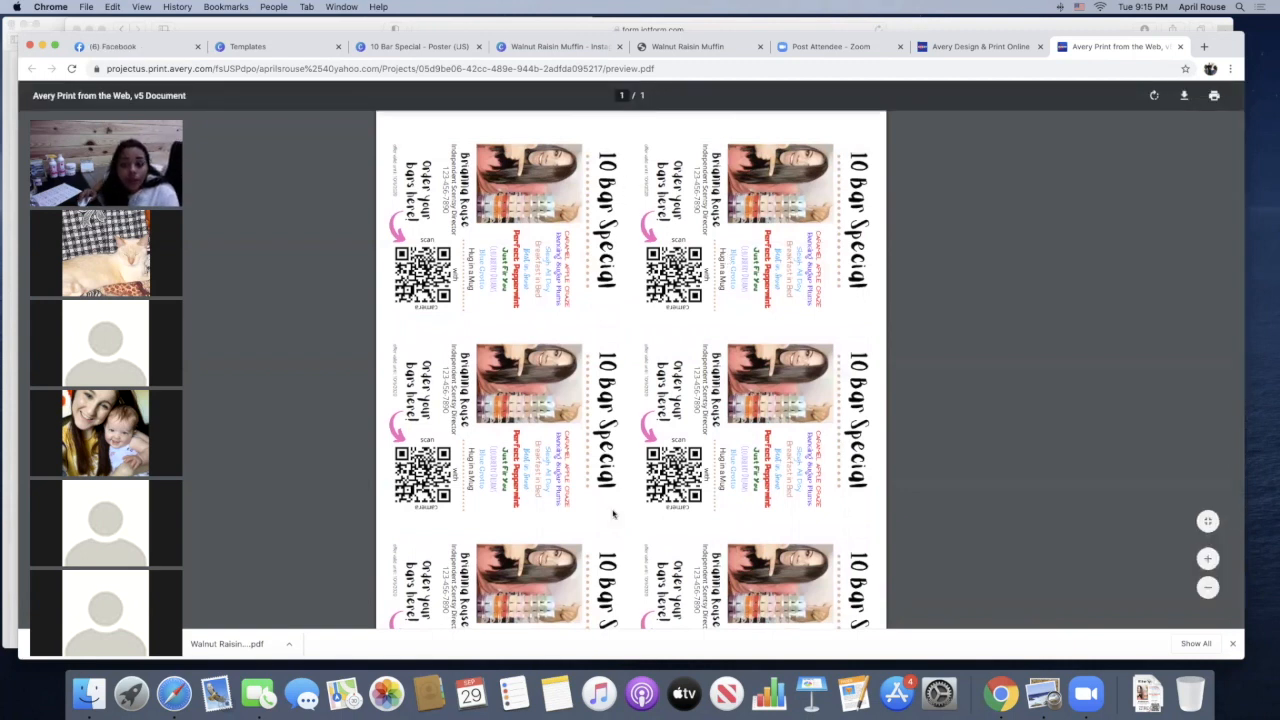
pyautogui.click(1180, 46)
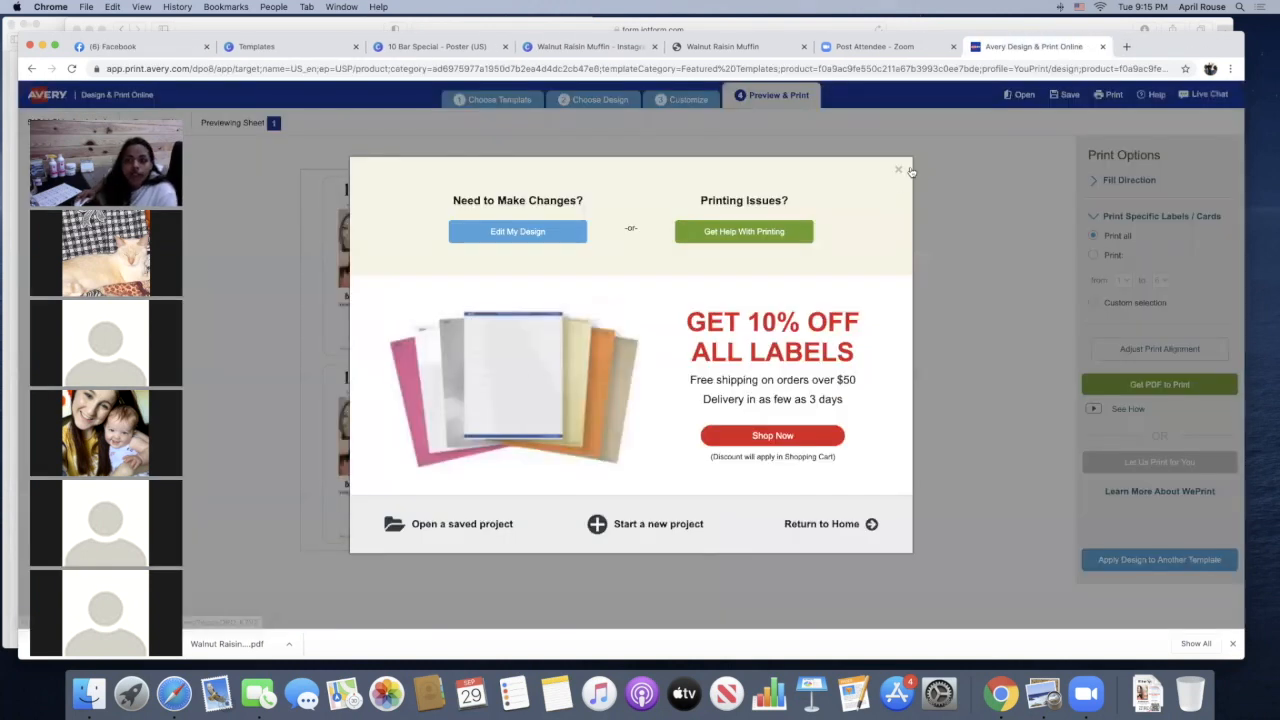
pyautogui.click(899, 170)
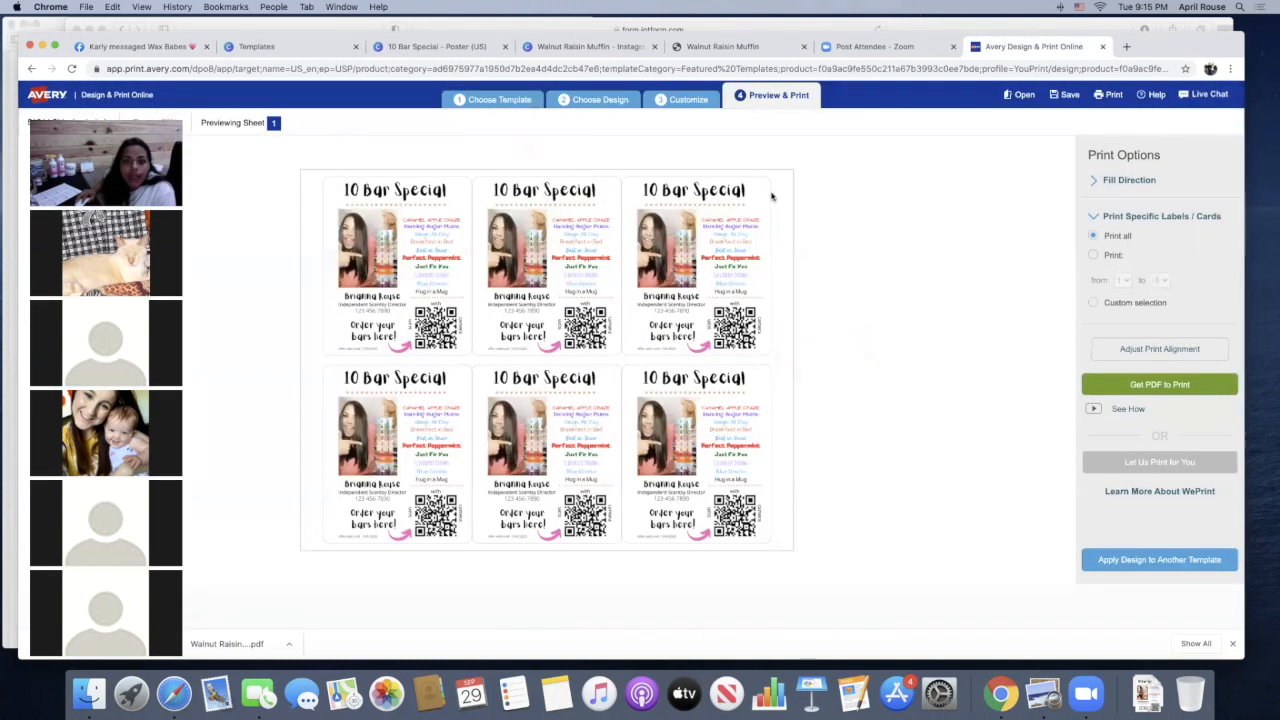
# Start a new design on the Avery 5164 shipping labels template with the blank landscape layout
pyautogui.click(522, 101)
pyautogui.click(762, 391)
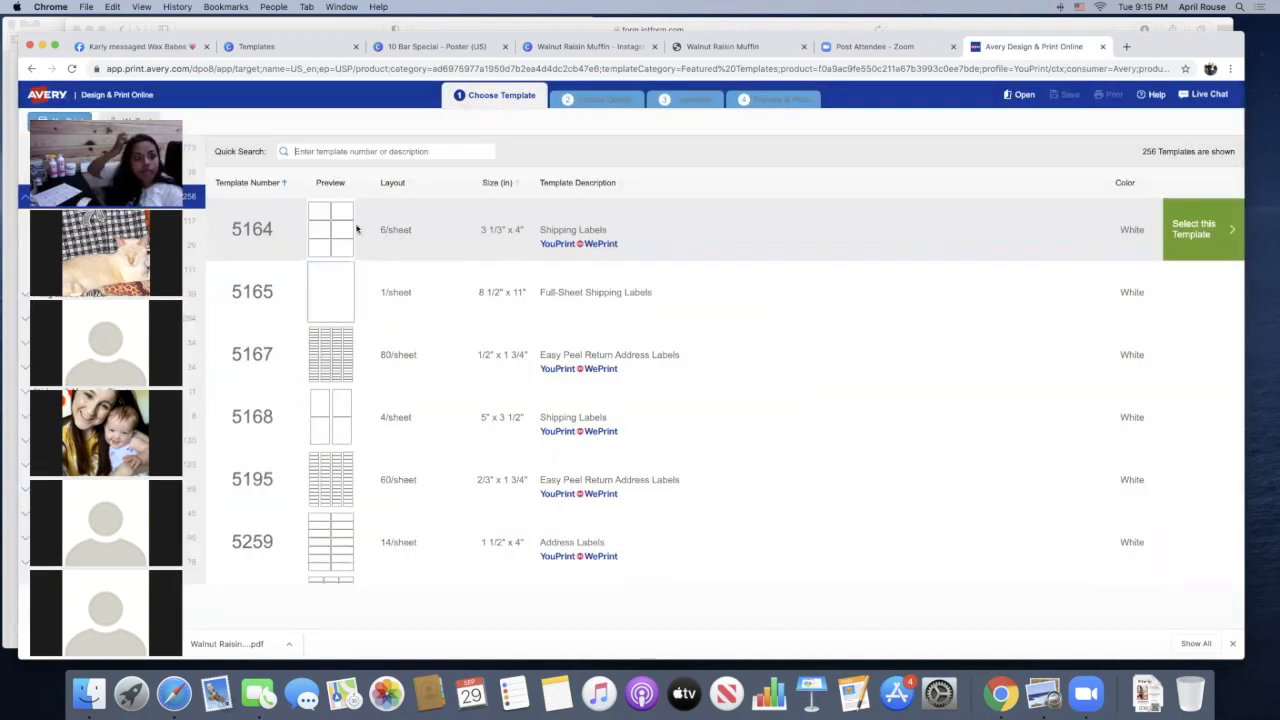
pyautogui.scroll(1, 357, 229)
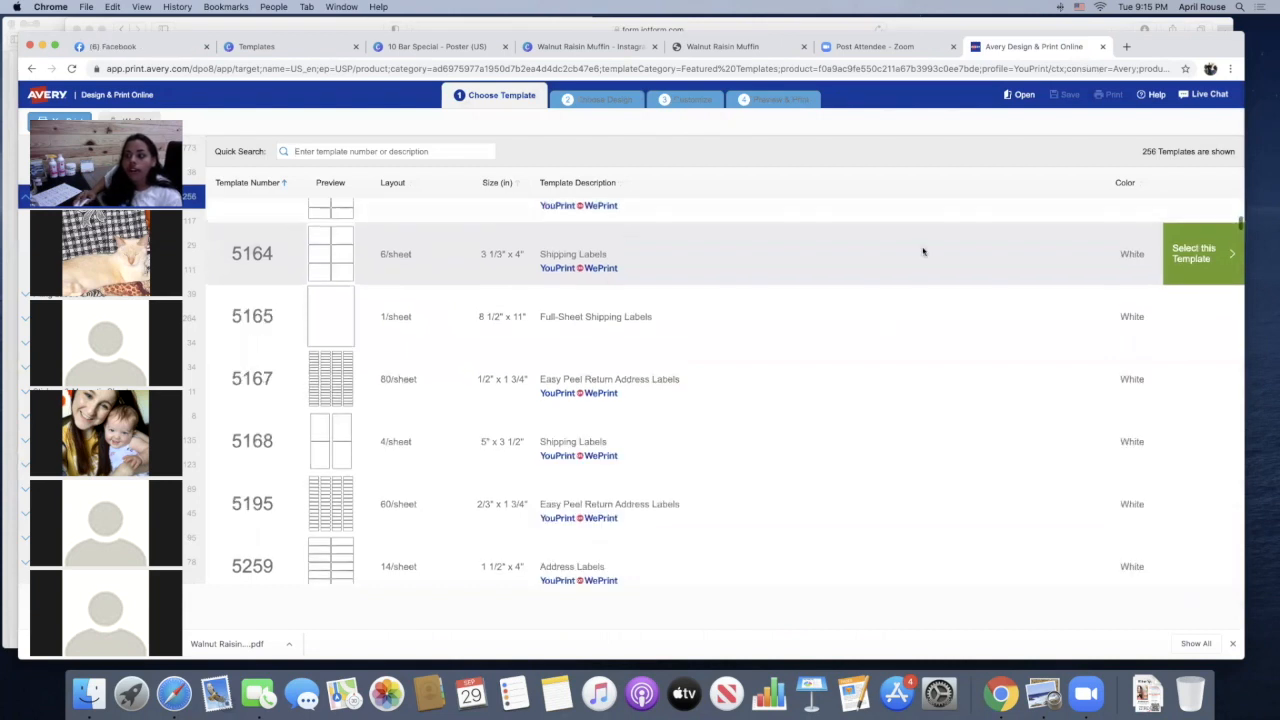
pyautogui.click(1200, 251)
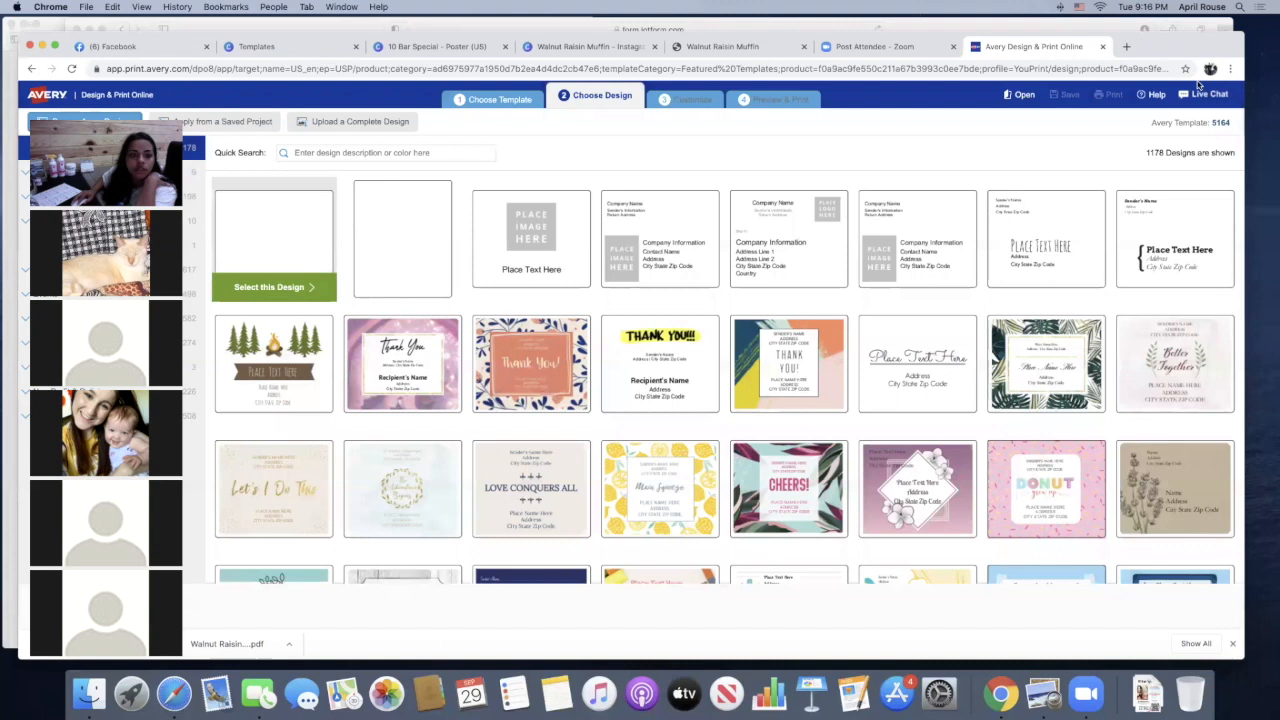
pyautogui.click(268, 288)
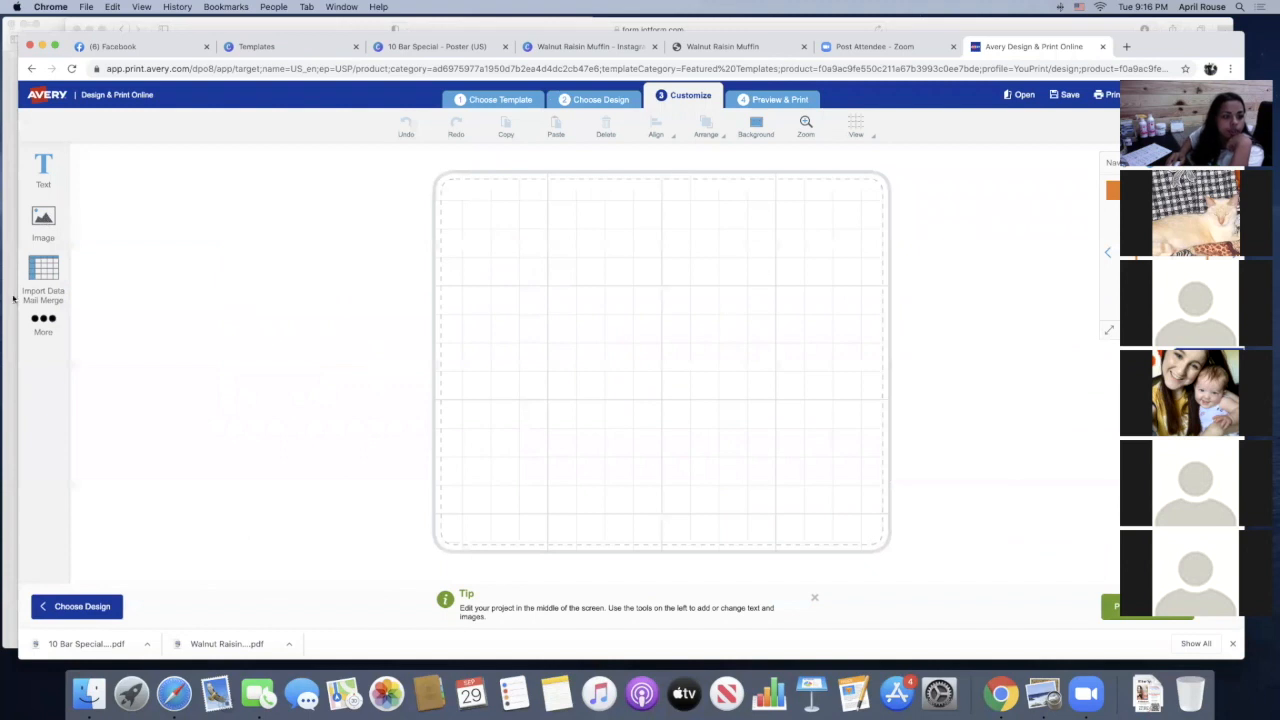
# Add the photo of the woman pointing at the stacked wax bars from the Downloads folder to the blank label
pyautogui.click(43, 222)
pyautogui.click(138, 172)
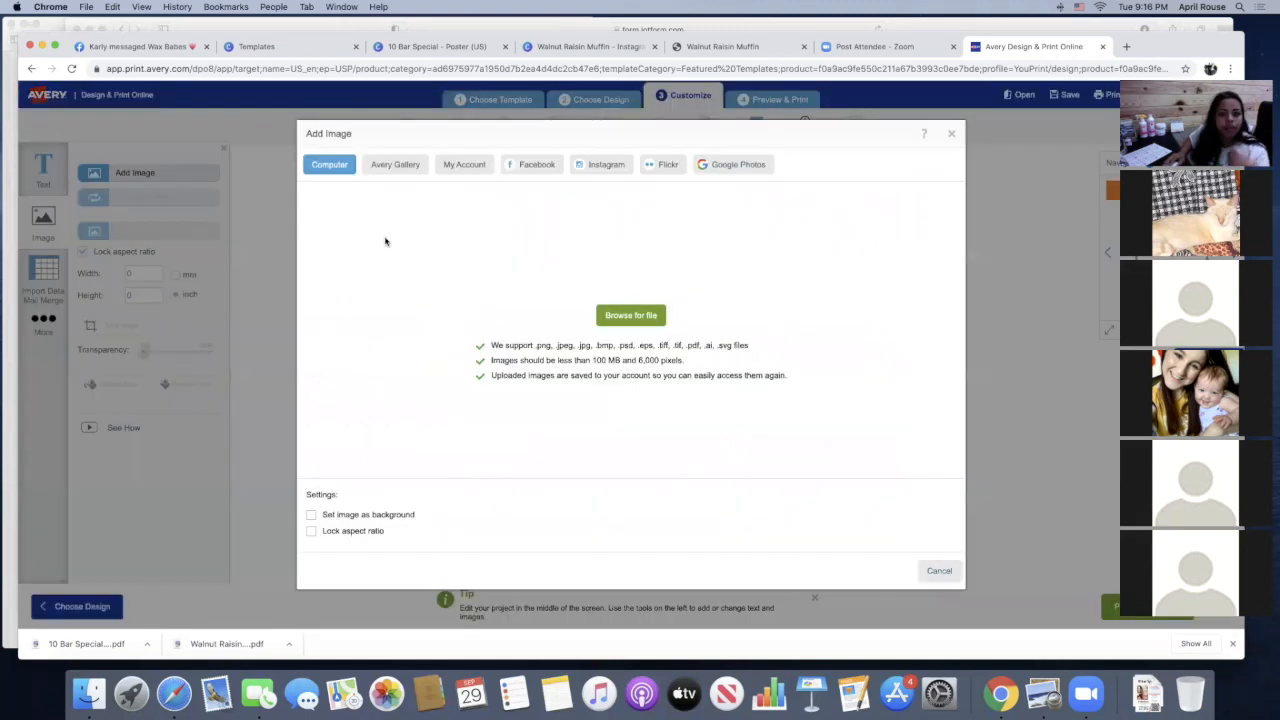
pyautogui.click(650, 316)
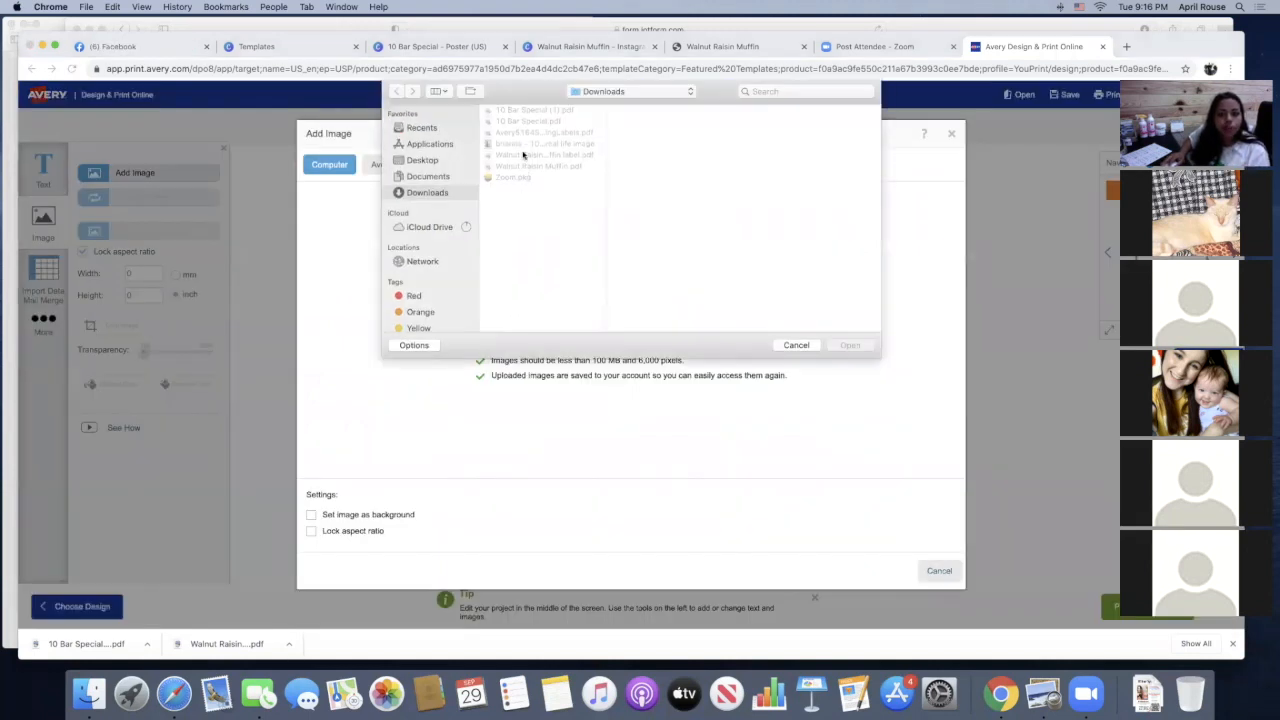
pyautogui.click(545, 143)
pyautogui.click(851, 345)
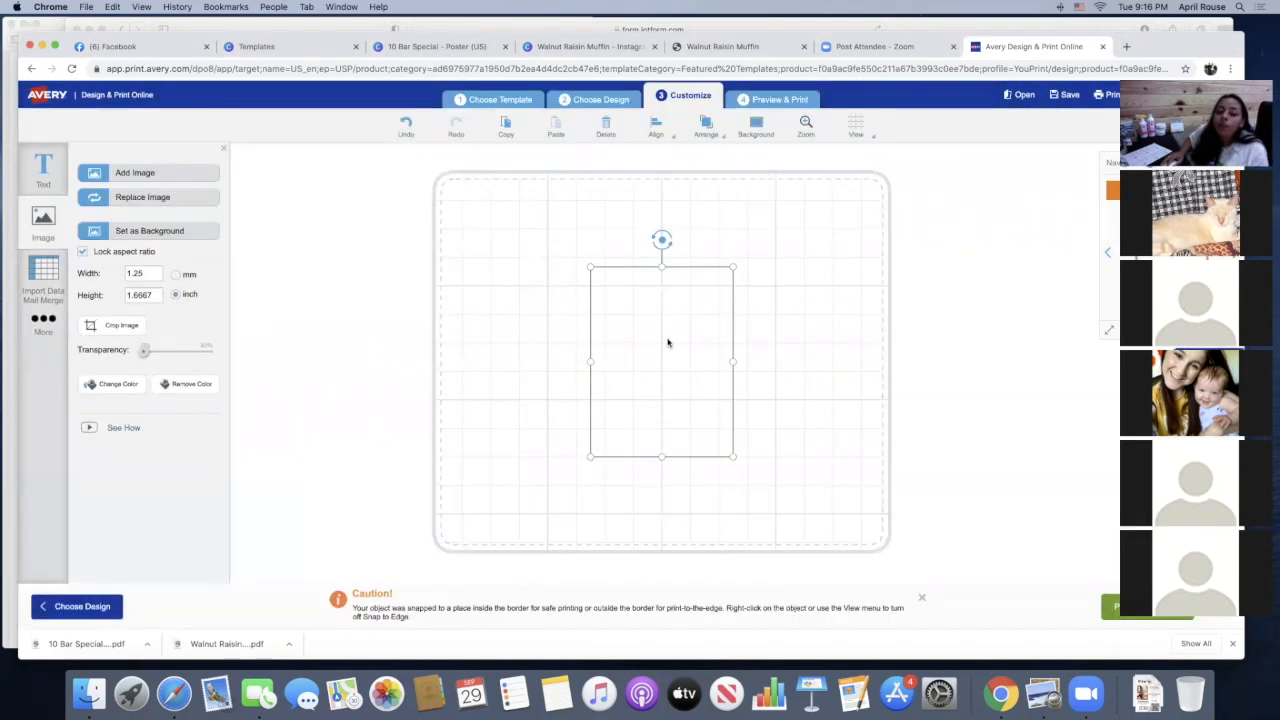
# Move the photo to the left half of the label and enlarge it to about 1.77 x 2.36 inches
pyautogui.moveTo(668, 343); pyautogui.dragTo(556, 323)
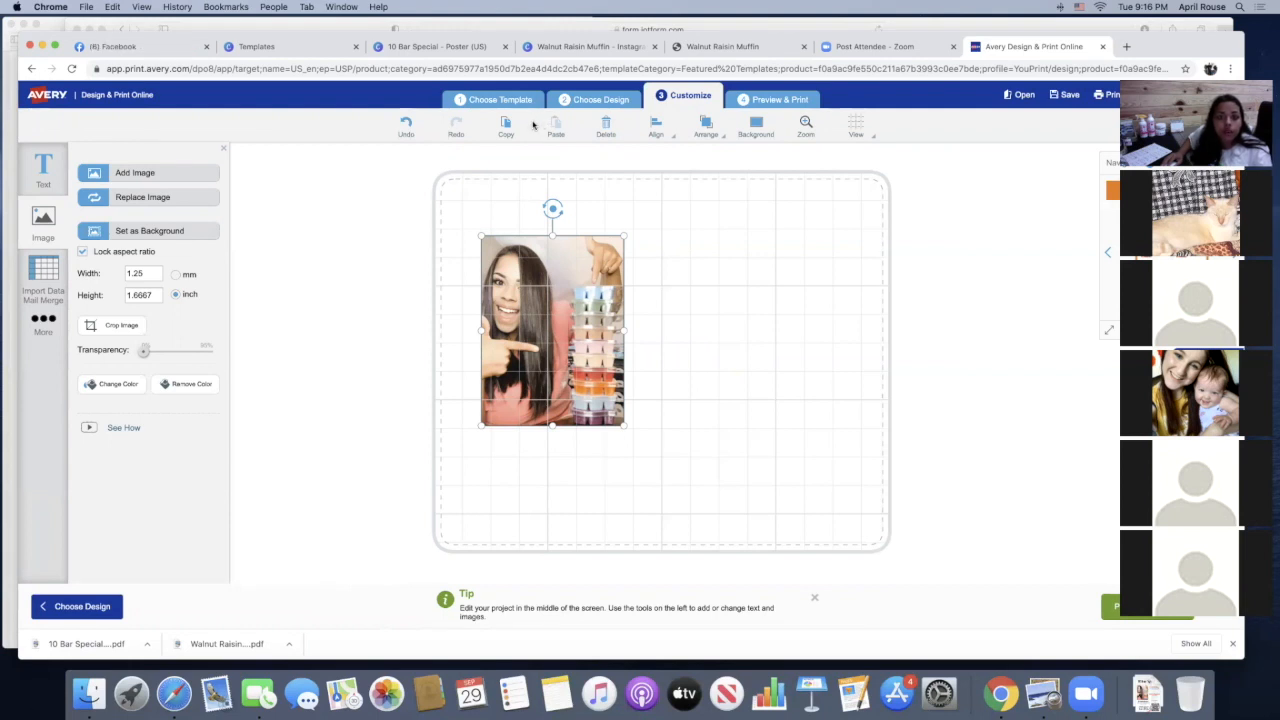
pyautogui.moveTo(559, 325)
pyautogui.mouseDown()
pyautogui.moveTo(552, 346)
pyautogui.moveTo(532, 266)
pyautogui.moveTo(576, 328)
pyautogui.mouseUp()
pyautogui.moveTo(596, 391); pyautogui.dragTo(656, 411)
pyautogui.click(575, 374)
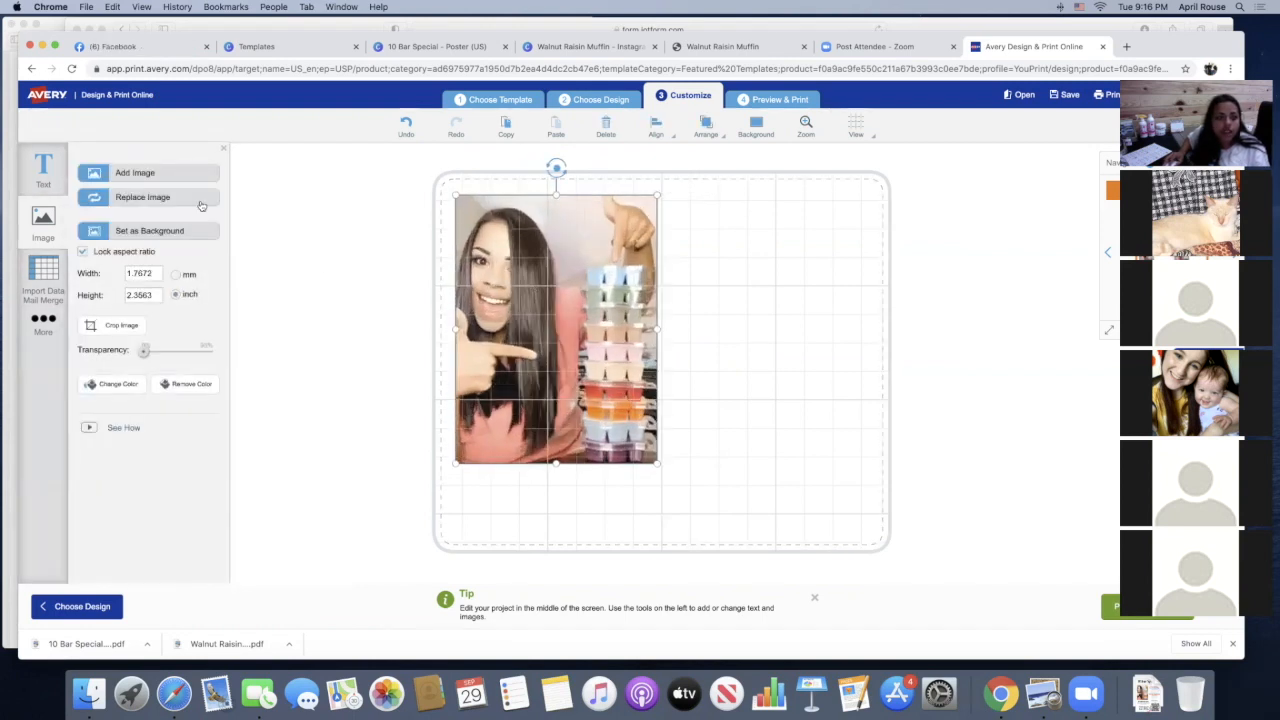
# Begin adding a manually entered code to the label, with QRCode as the format and URL as the code type
pyautogui.click(43, 320)
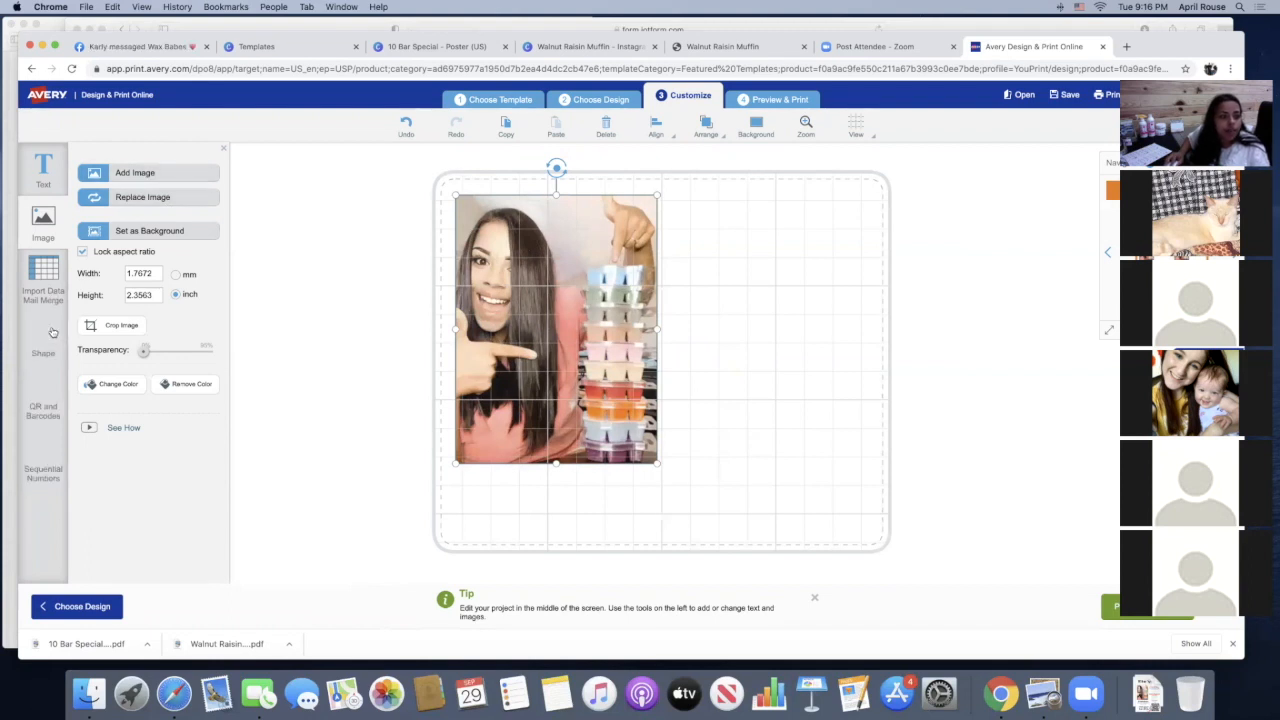
pyautogui.click(45, 386)
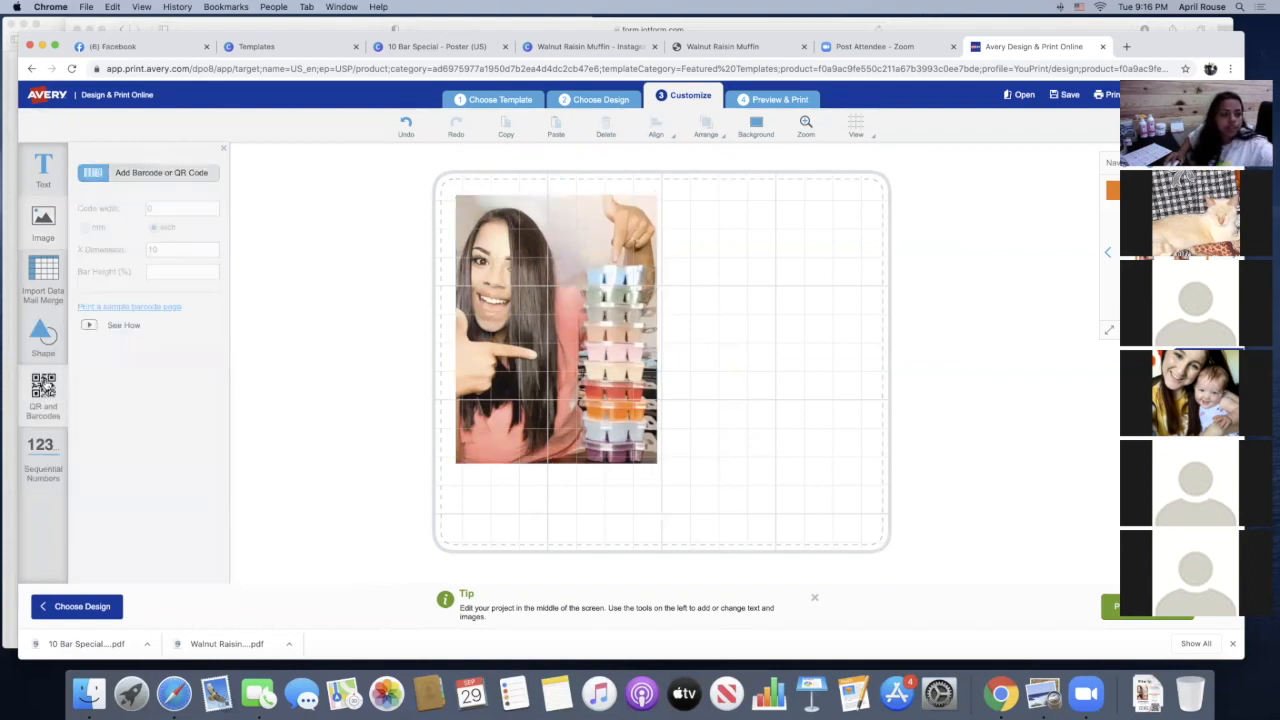
pyautogui.click(150, 174)
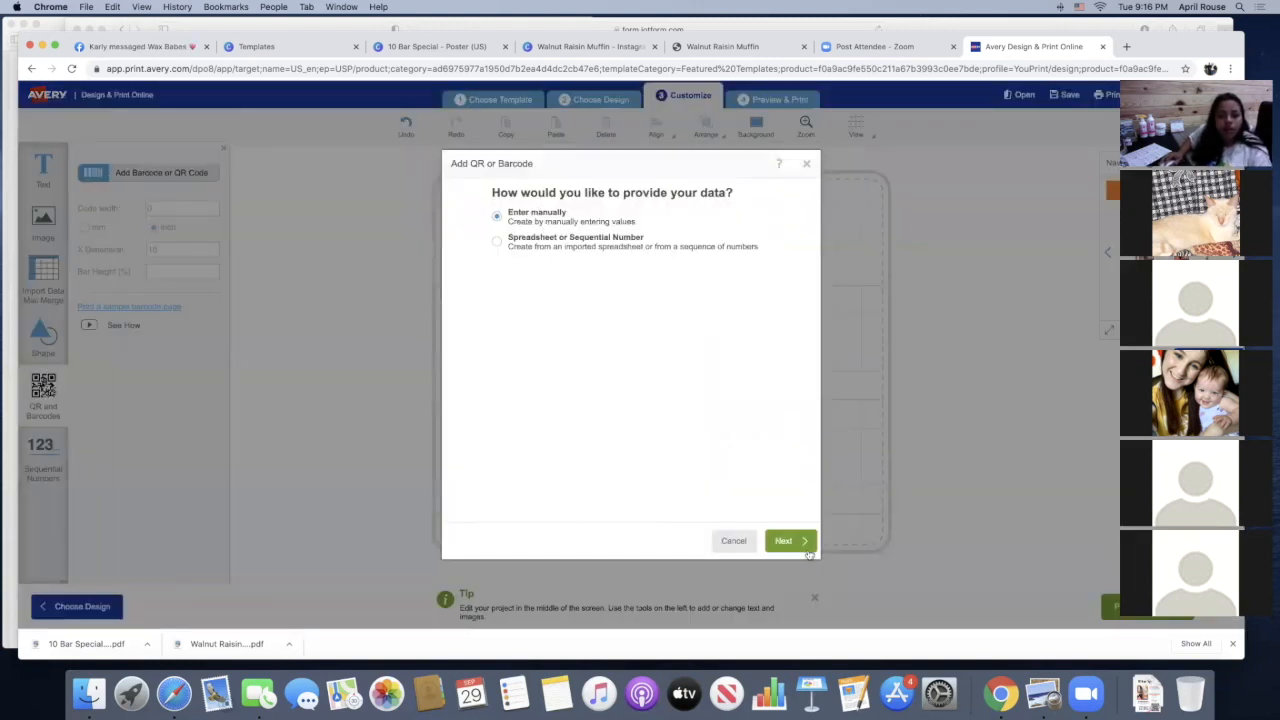
pyautogui.click(788, 541)
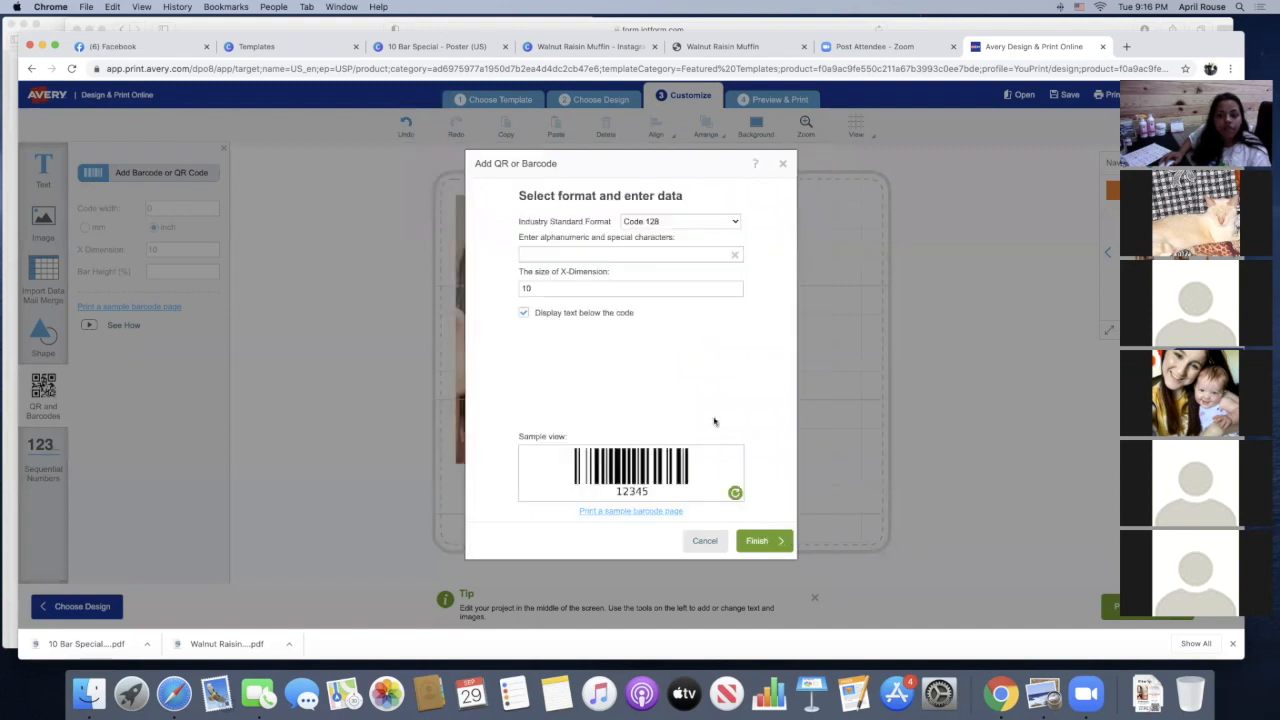
pyautogui.click(671, 226)
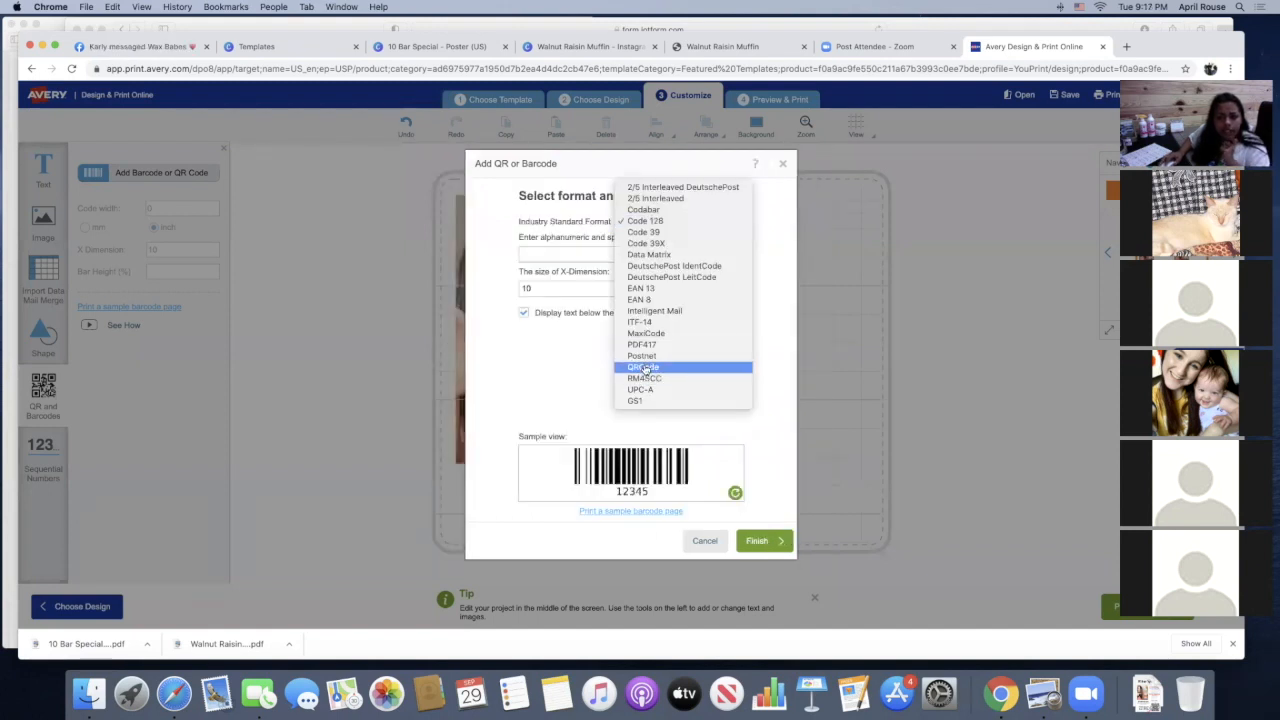
pyautogui.click(645, 369)
pyautogui.click(562, 253)
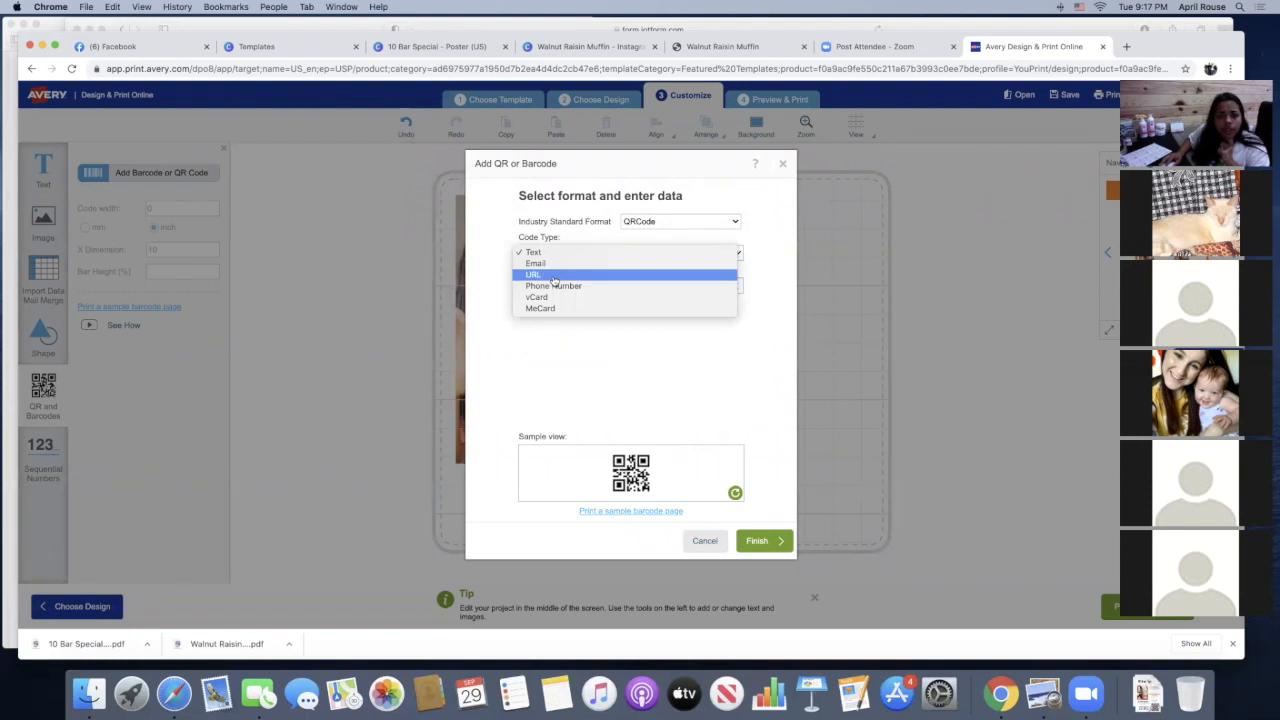
pyautogui.click(554, 277)
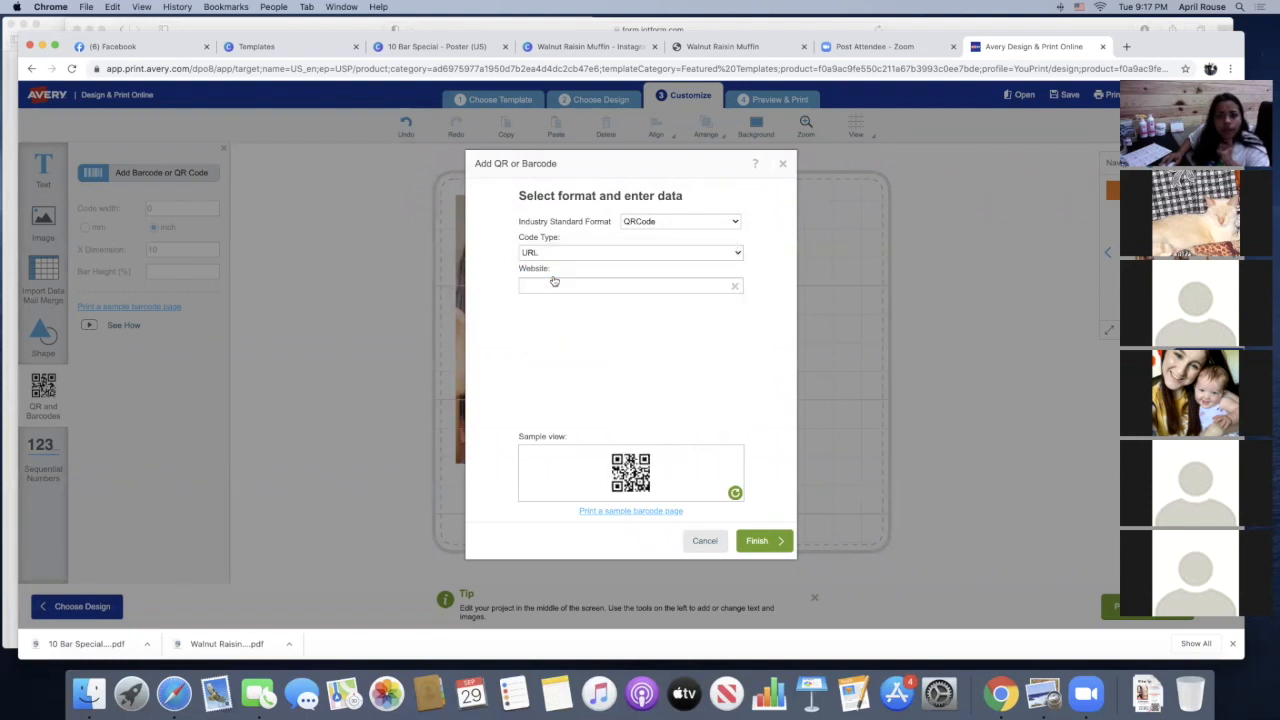
pyautogui.click(555, 690)
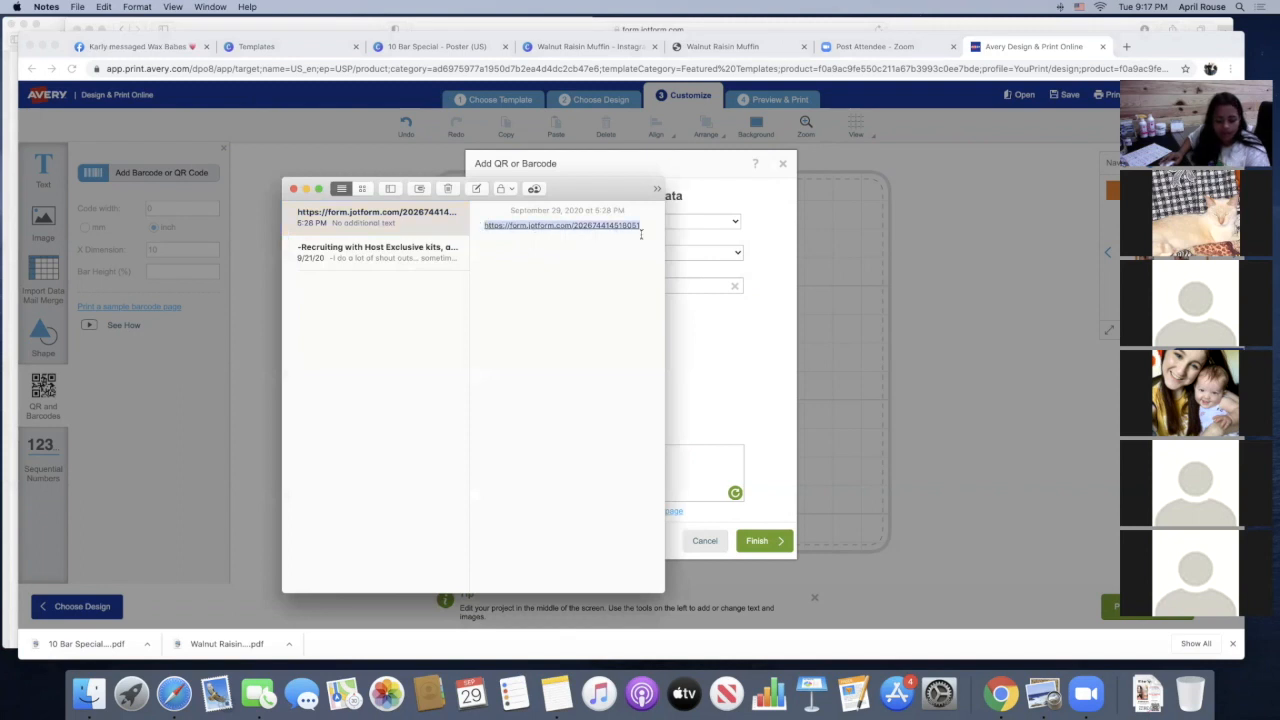
pyautogui.click(620, 287)
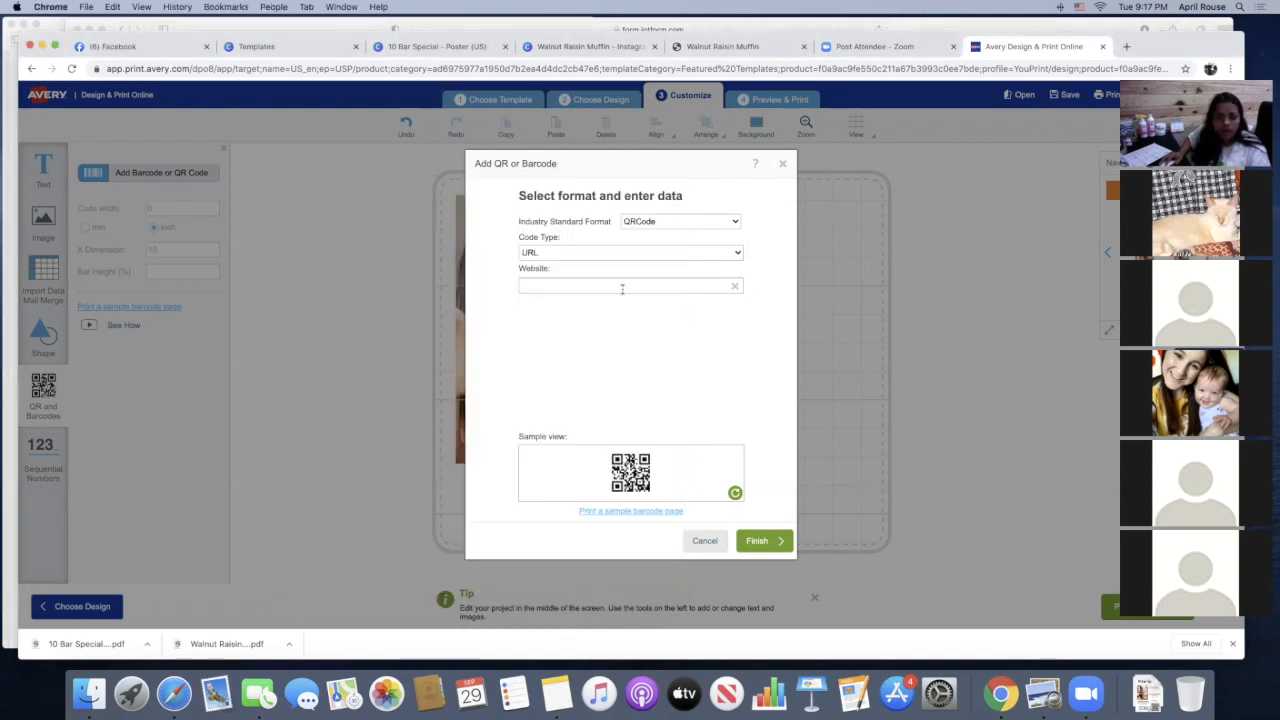
pyautogui.press('super+v')
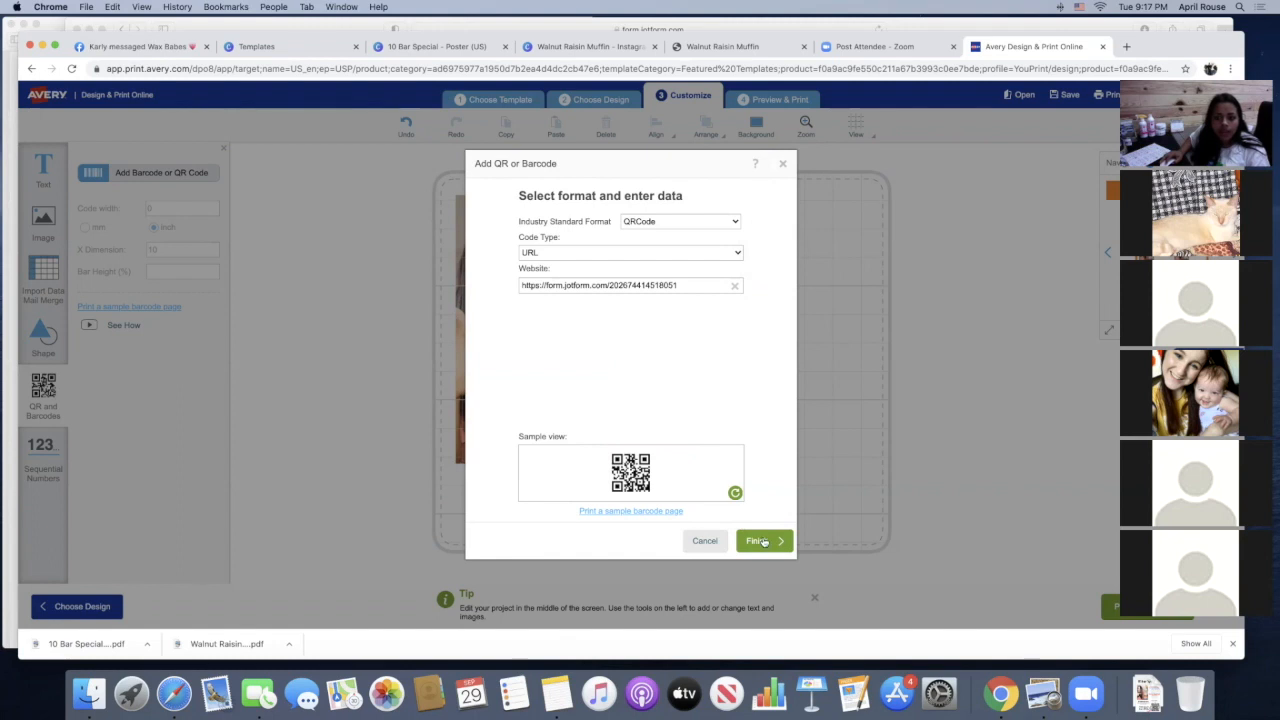
pyautogui.click(760, 540)
# Move the QR code to the lower-right corner of the label and enlarge it slightly
pyautogui.moveTo(686, 387); pyautogui.dragTo(760, 453)
pyautogui.click(984, 383)
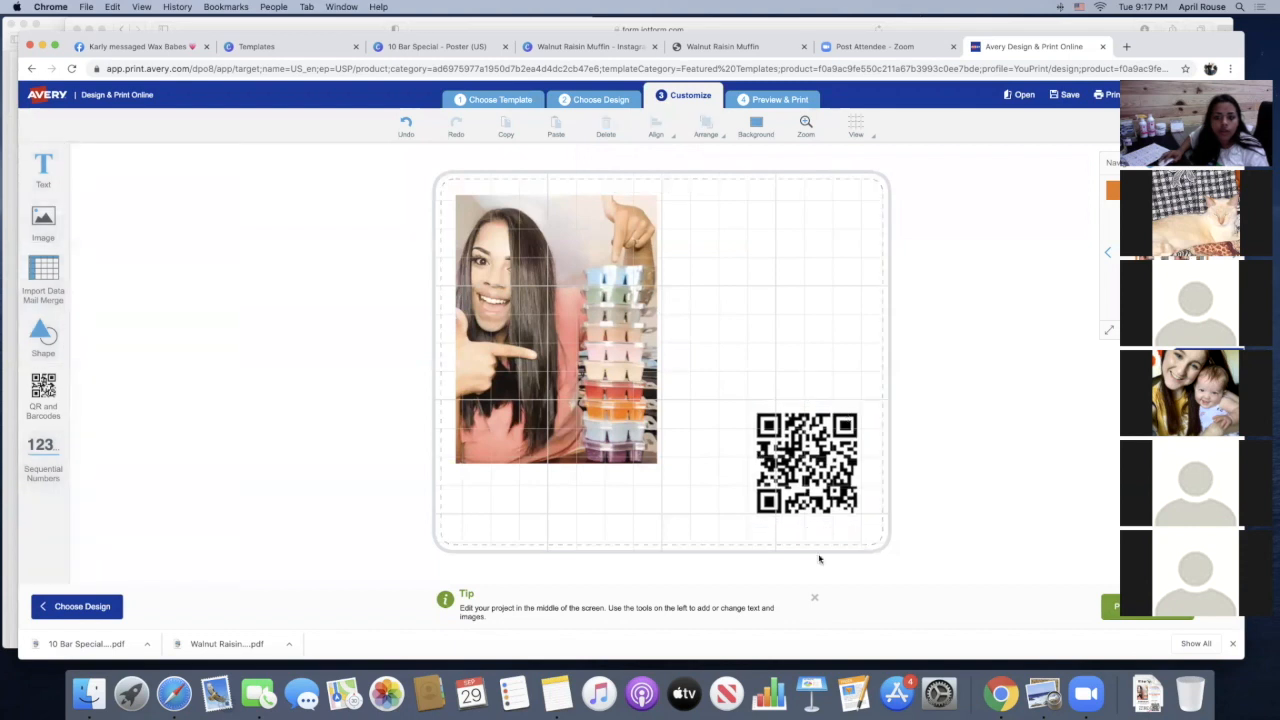
pyautogui.moveTo(842, 444); pyautogui.dragTo(843, 458)
pyautogui.moveTo(872, 408); pyautogui.dragTo(889, 417)
pyautogui.click(926, 420)
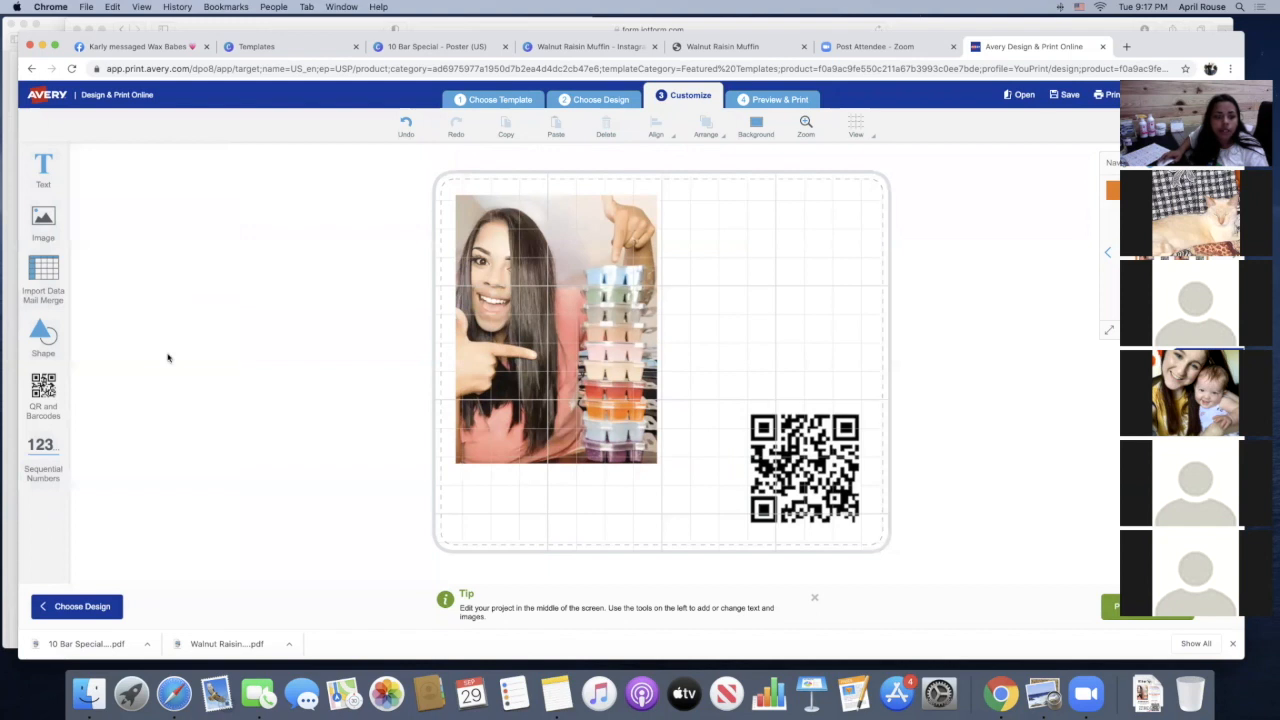
# Add a text box to the label containing the consultant's full name
pyautogui.click(36, 182)
pyautogui.click(139, 172)
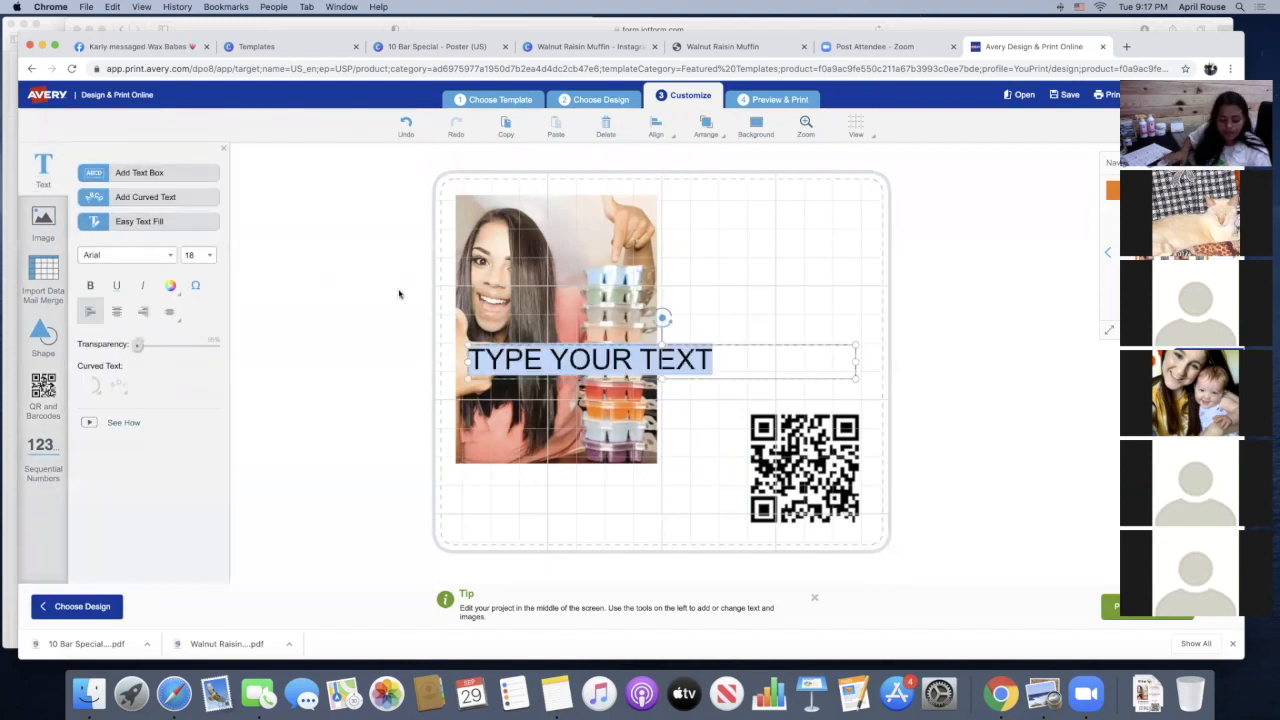
pyautogui.write('Brin')
pyautogui.press('BackSpace')
pyautogui.write('anna Rouse')
# Move the name text off the photo to the label's upper-right area, above the QR code
pyautogui.scroll(-3, 425, 208)
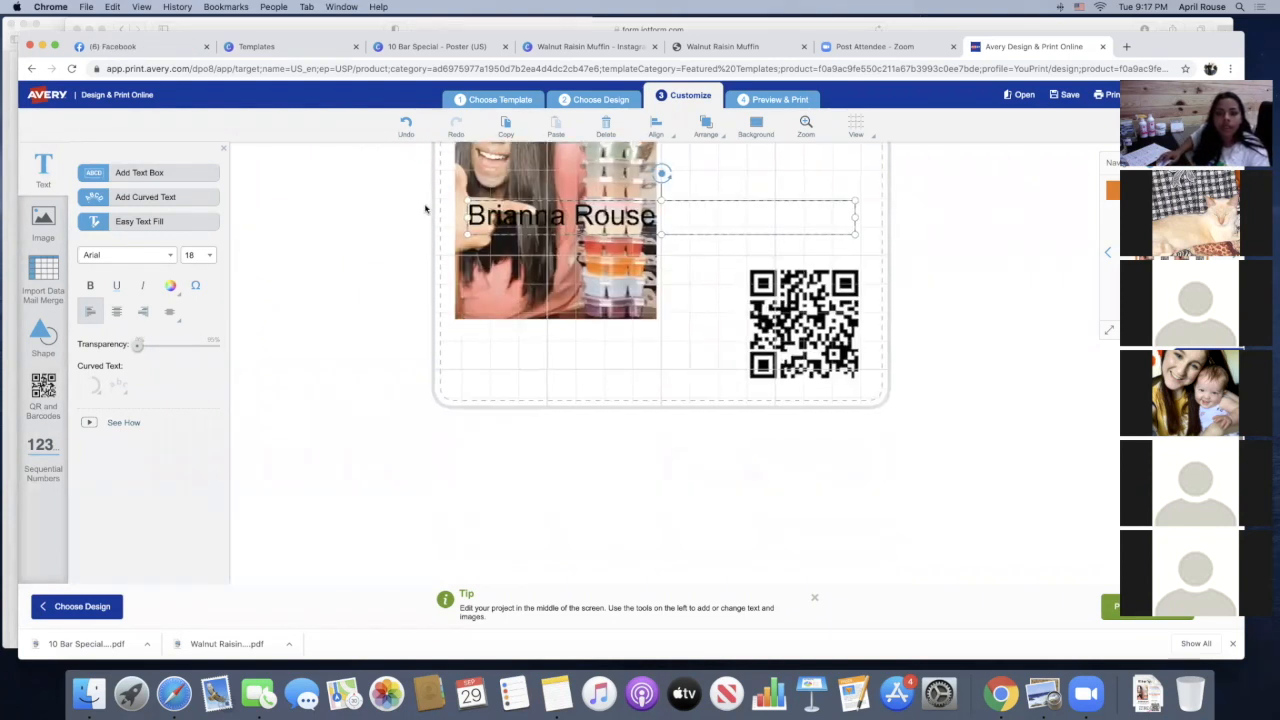
pyautogui.scroll(5, 440, 235)
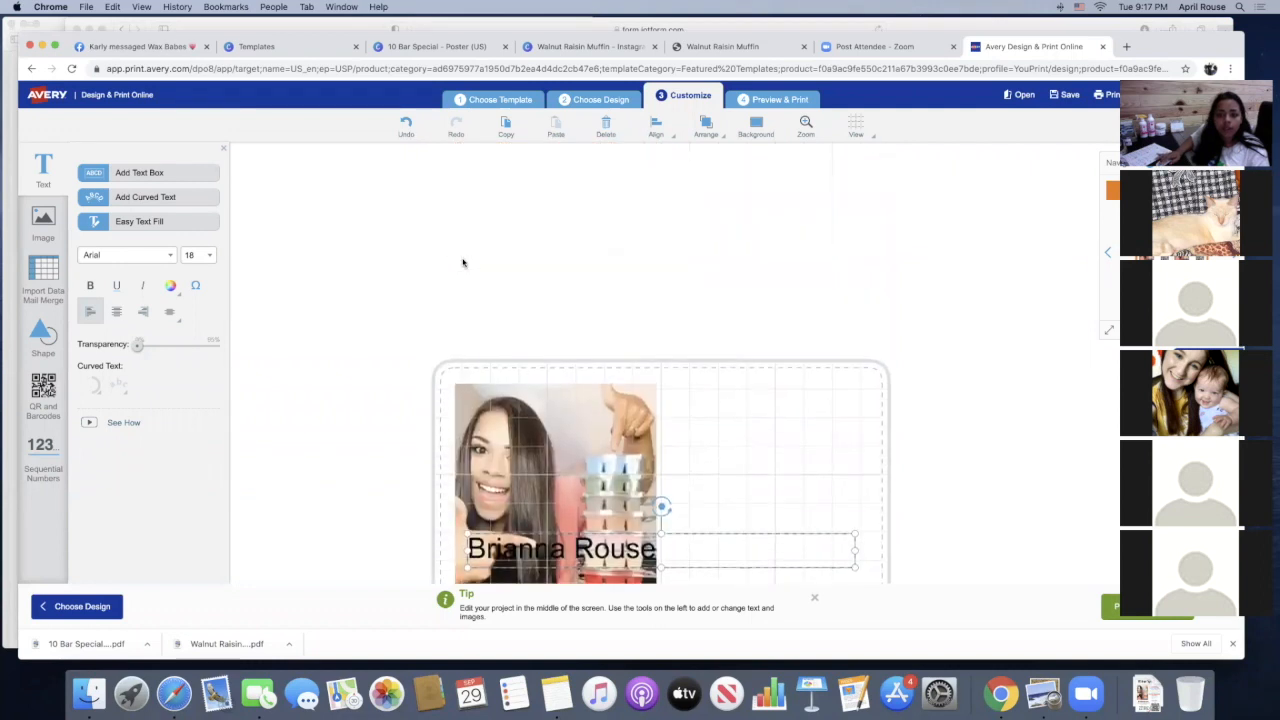
pyautogui.scroll(-5, 462, 262)
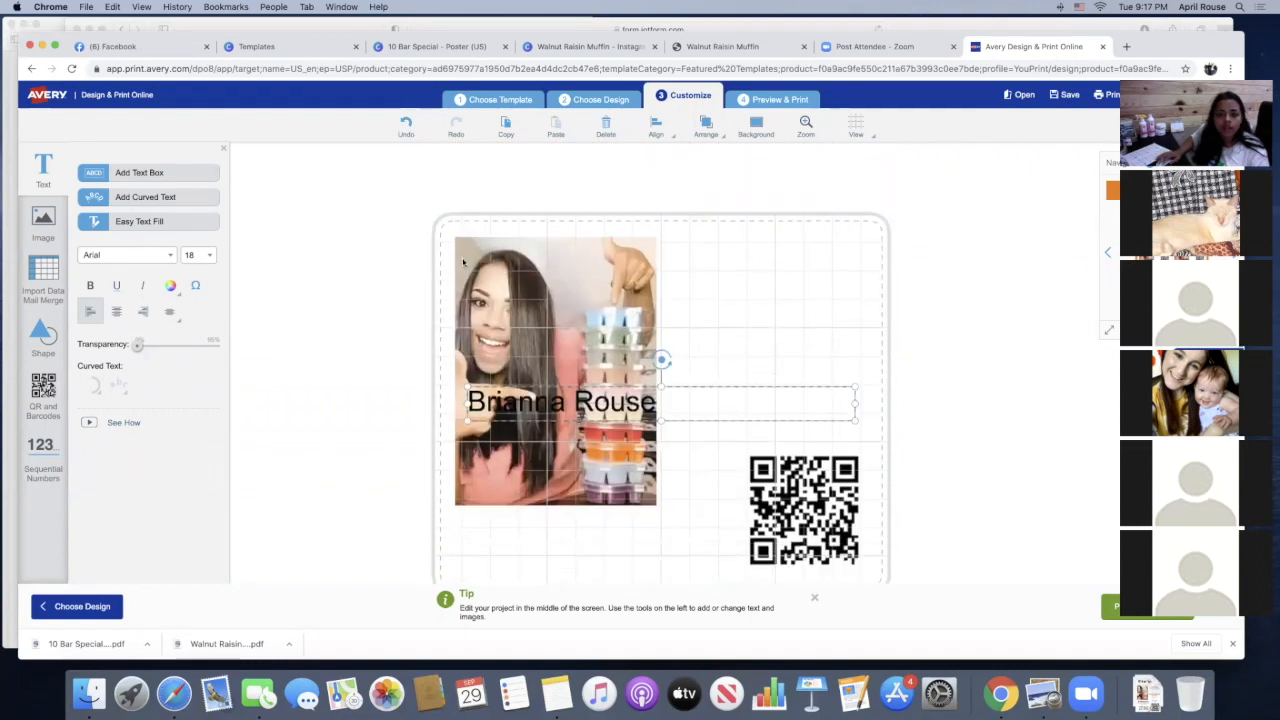
pyautogui.scroll(-1, 700, 376)
pyautogui.click(702, 378)
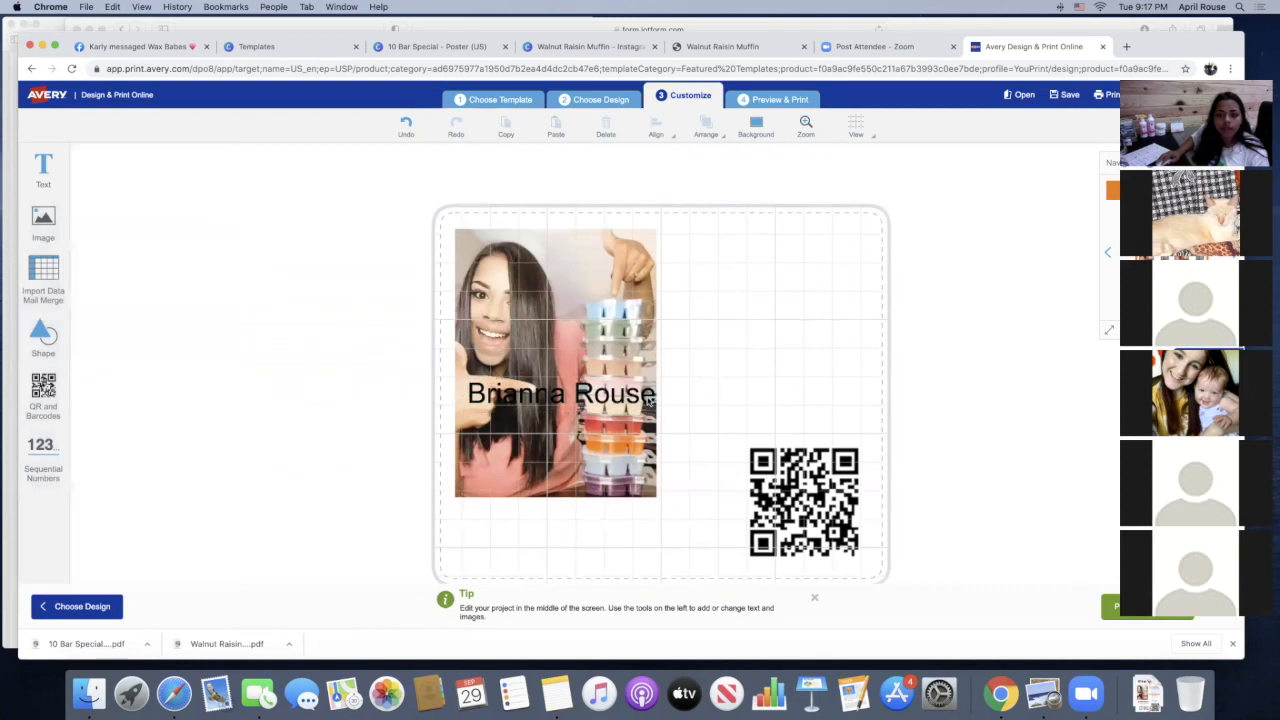
pyautogui.click(578, 397)
pyautogui.moveTo(702, 378); pyautogui.dragTo(908, 266)
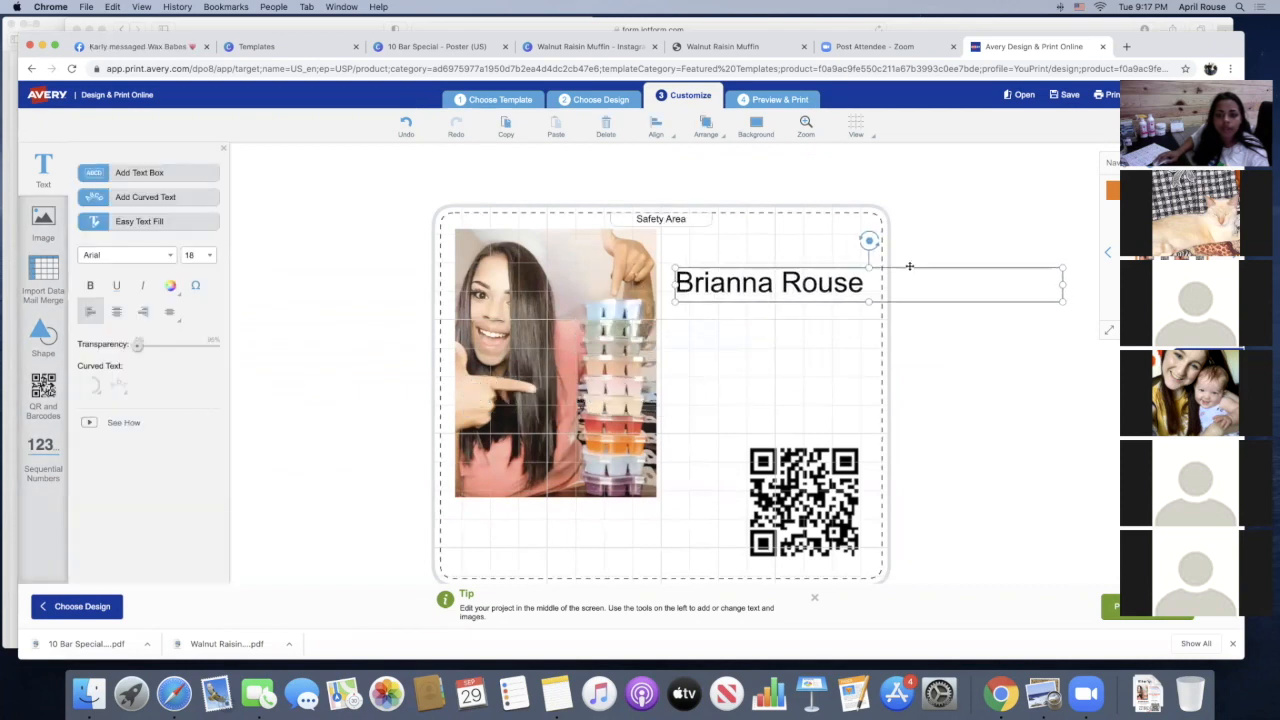
# Look through the fonts available for the name text and the label's image and text options
pyautogui.click(170, 257)
pyautogui.scroll(-10, 125, 373)
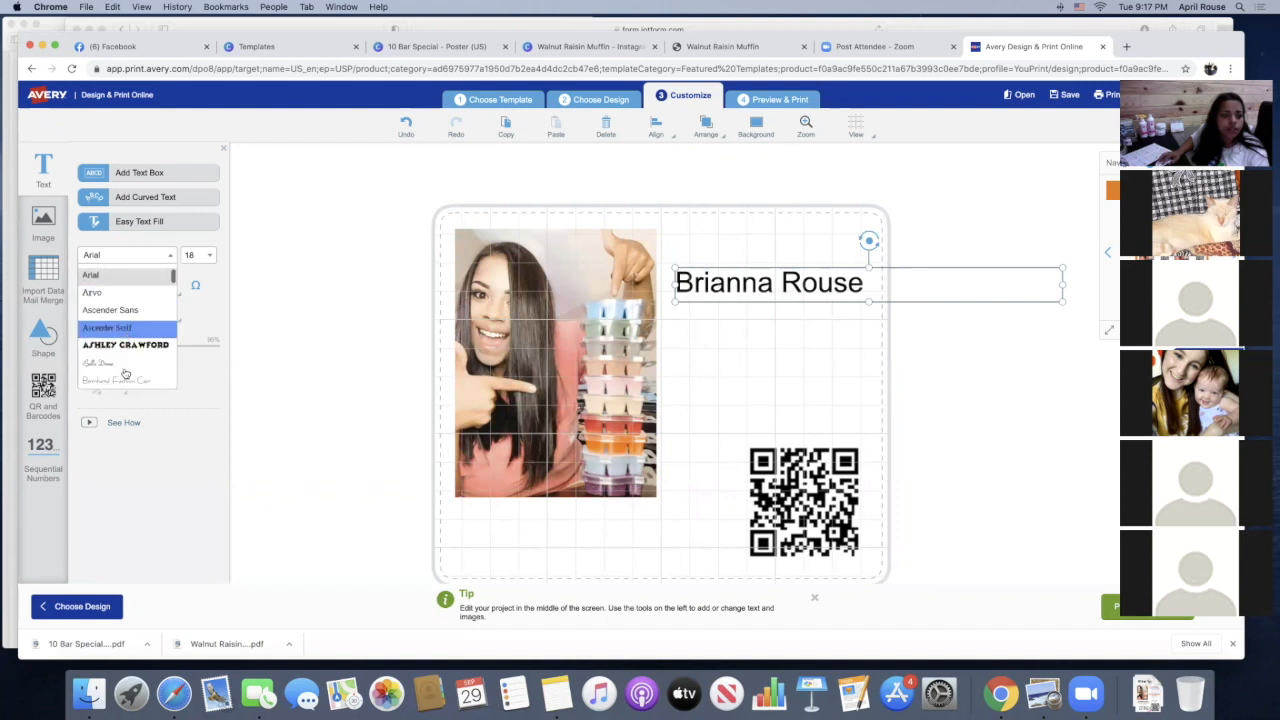
pyautogui.scroll(10, 125, 373)
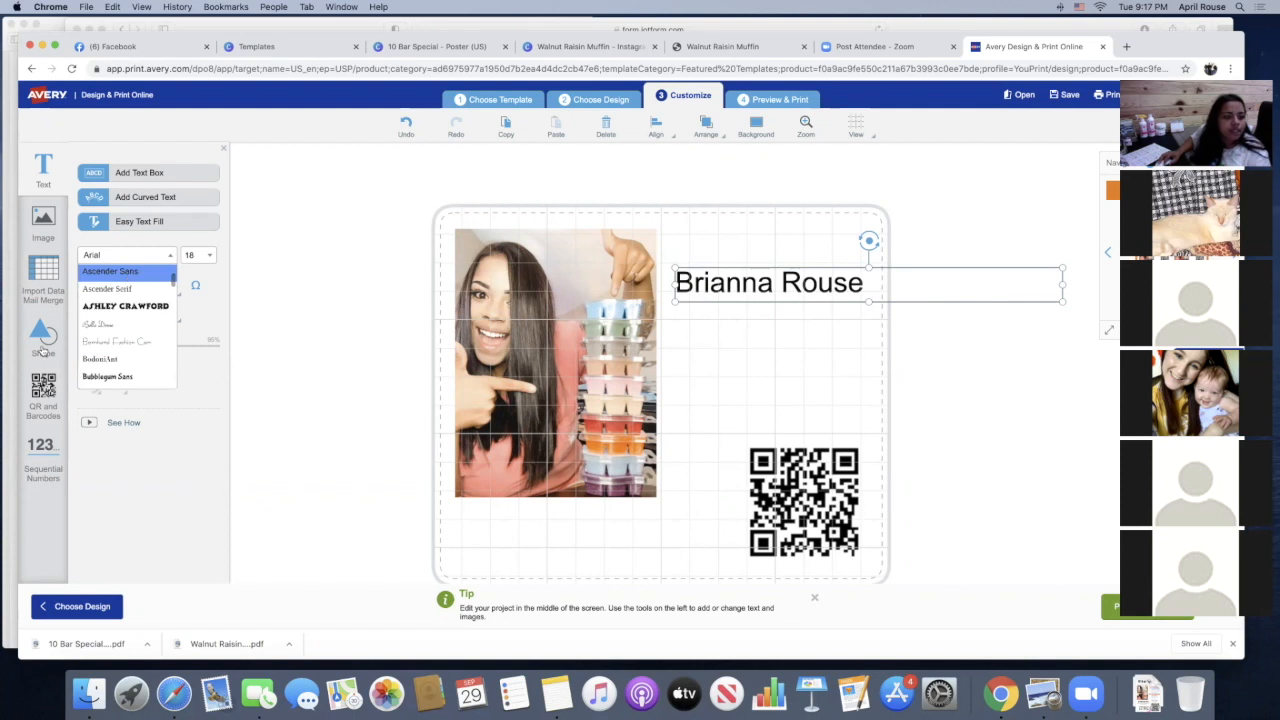
pyautogui.click(213, 309)
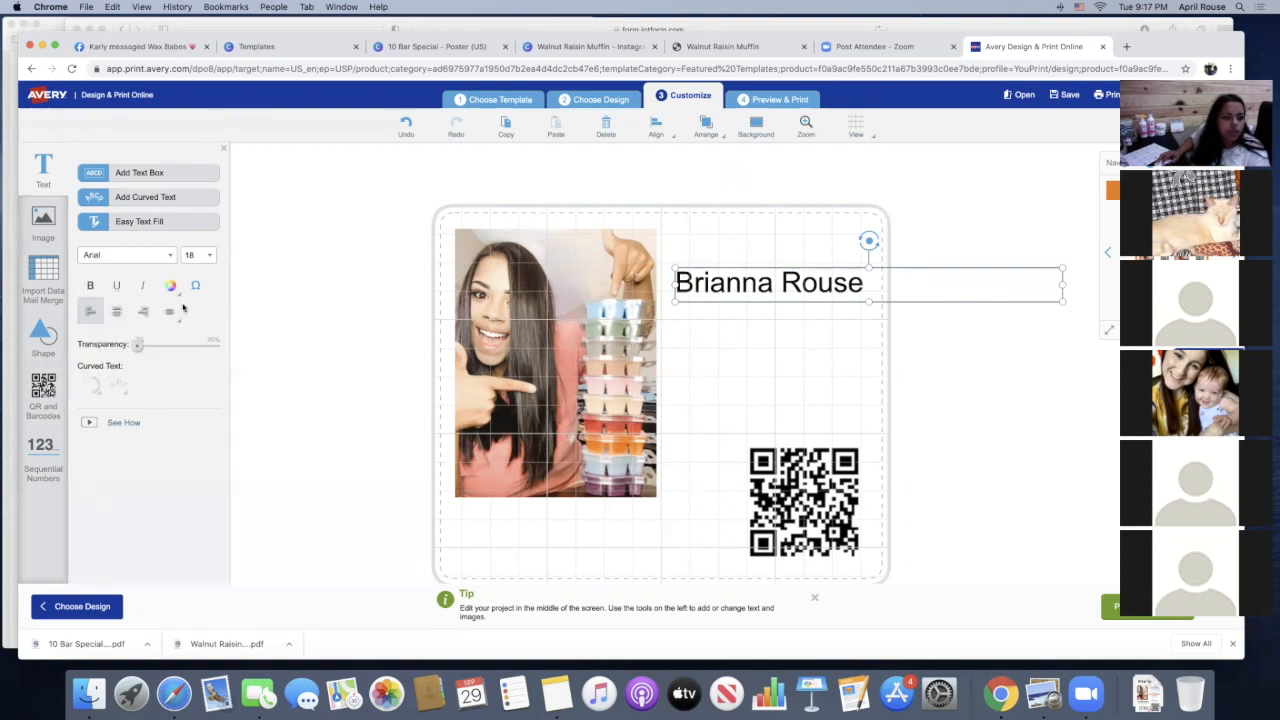
pyautogui.click(45, 230)
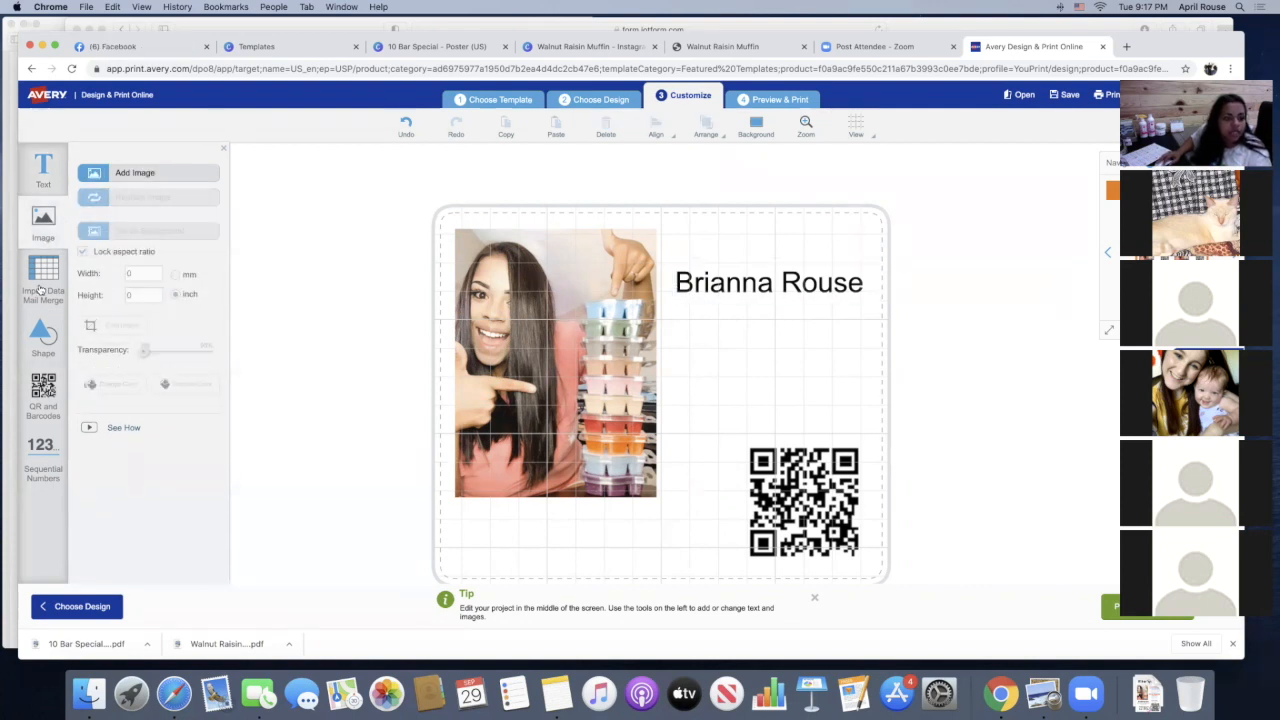
pyautogui.click(38, 172)
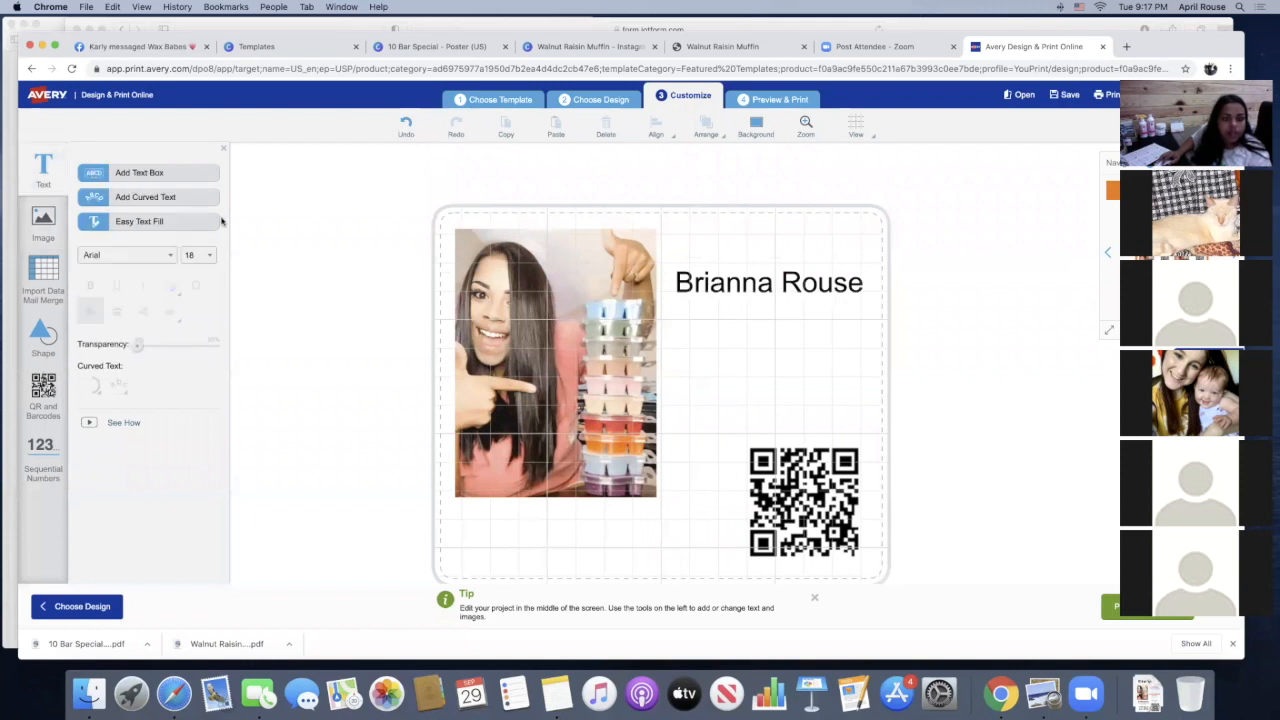
# Preview the full sheet of labels, and leave the design without saving for the account's saved projects
pyautogui.click(1108, 609)
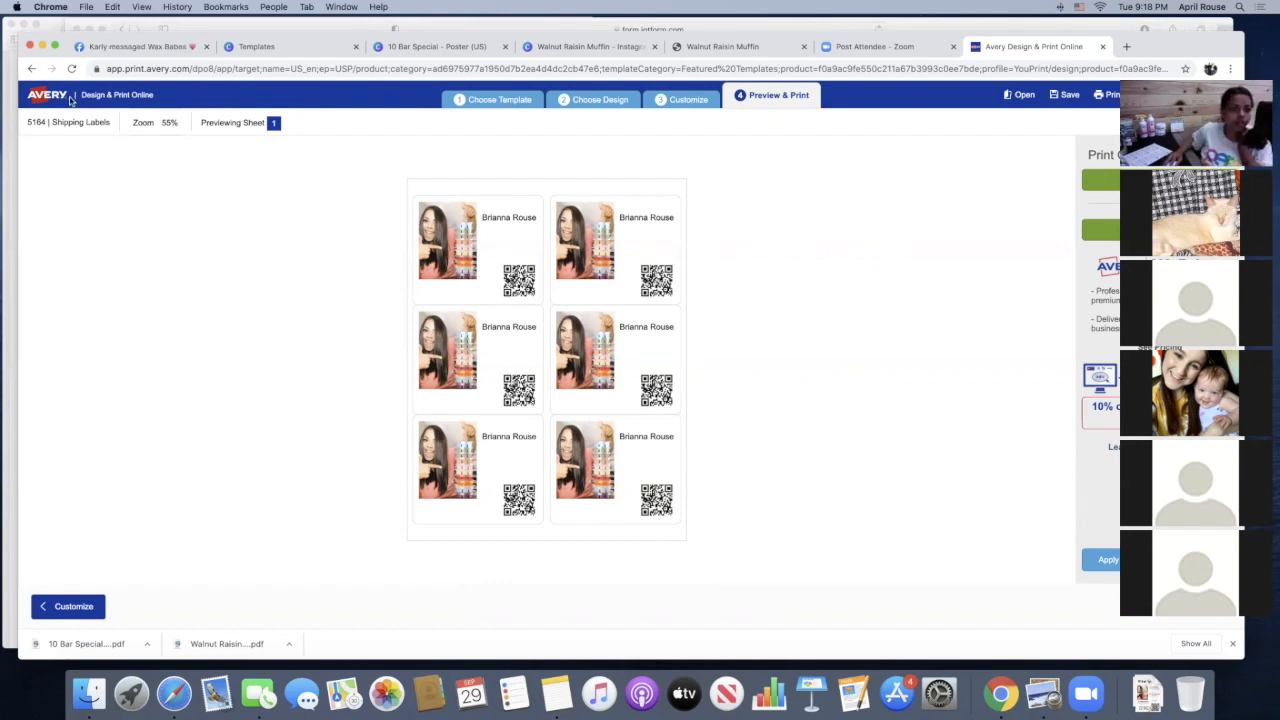
pyautogui.click(120, 95)
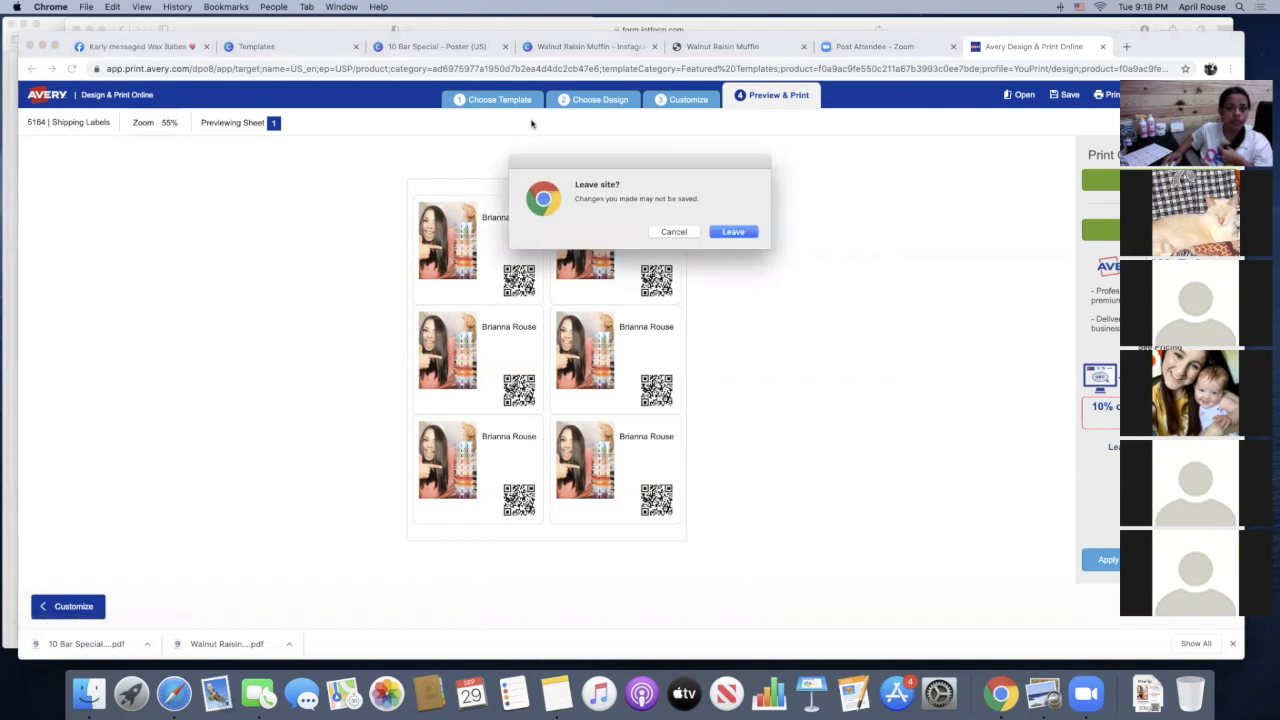
pyautogui.click(729, 233)
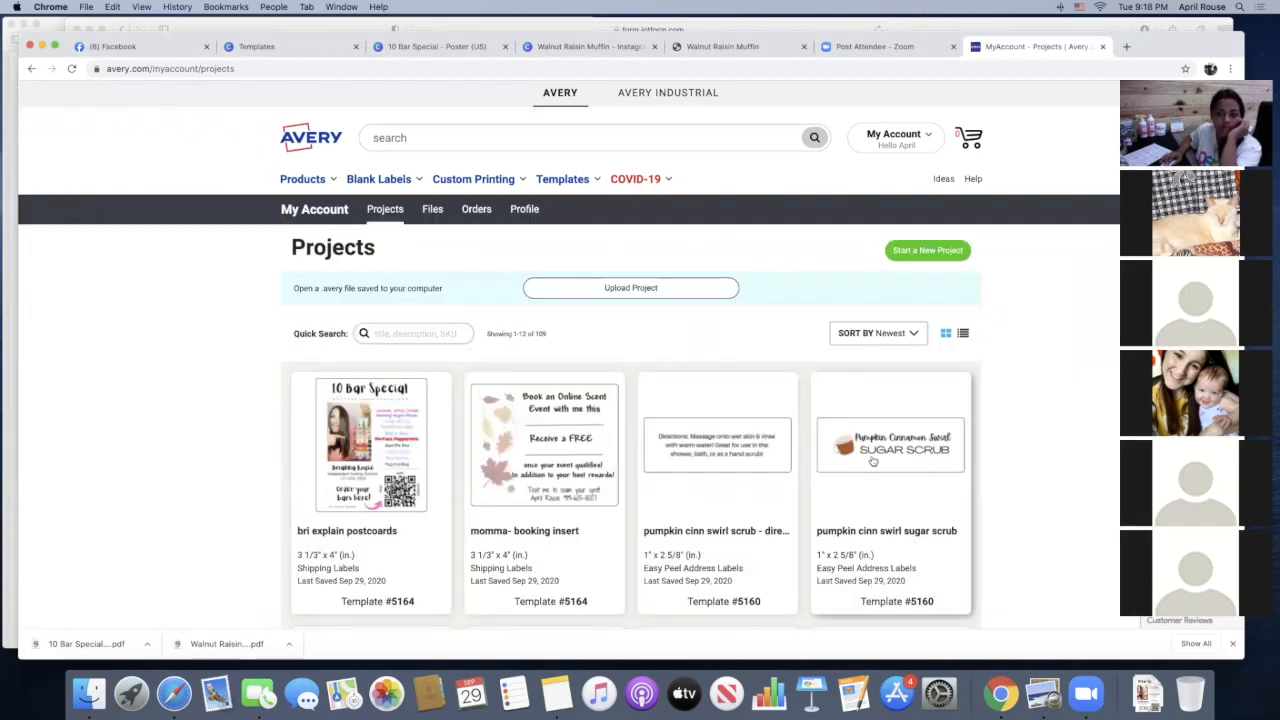
# Look through the saved label projects to see the designs and the Avery template each one uses
pyautogui.scroll(-3, 872, 461)
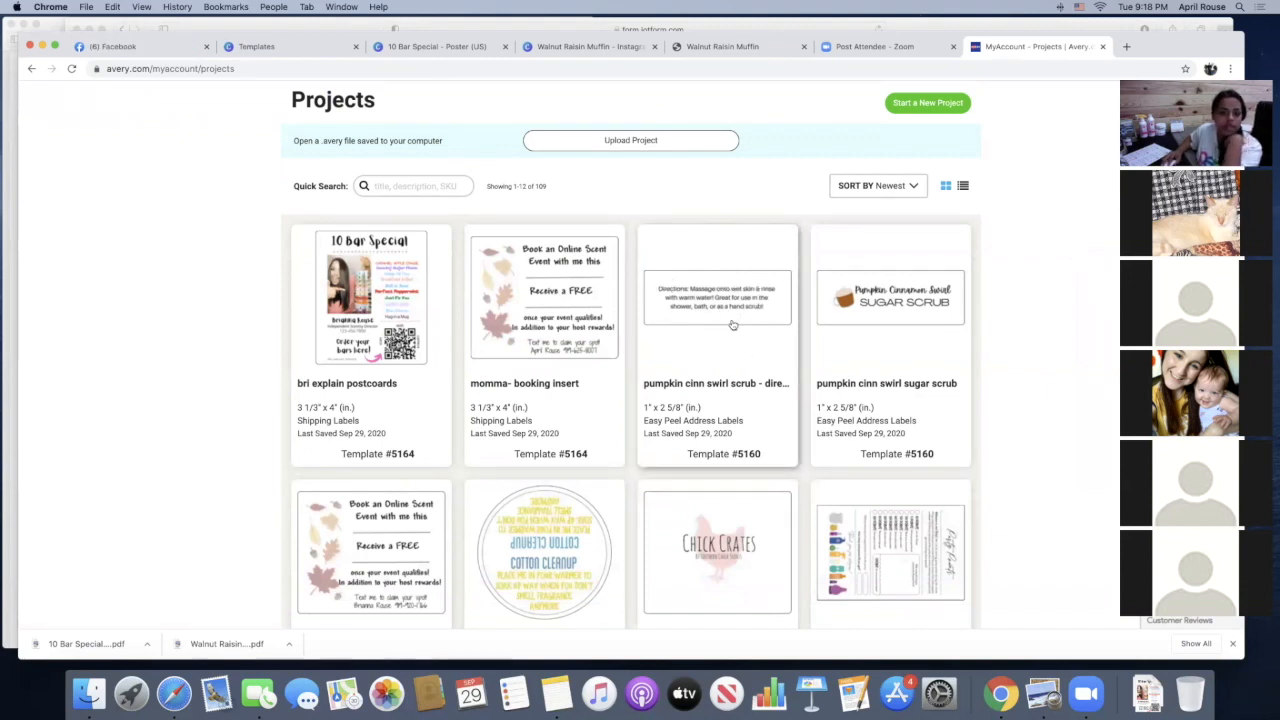
pyautogui.scroll(1, 733, 325)
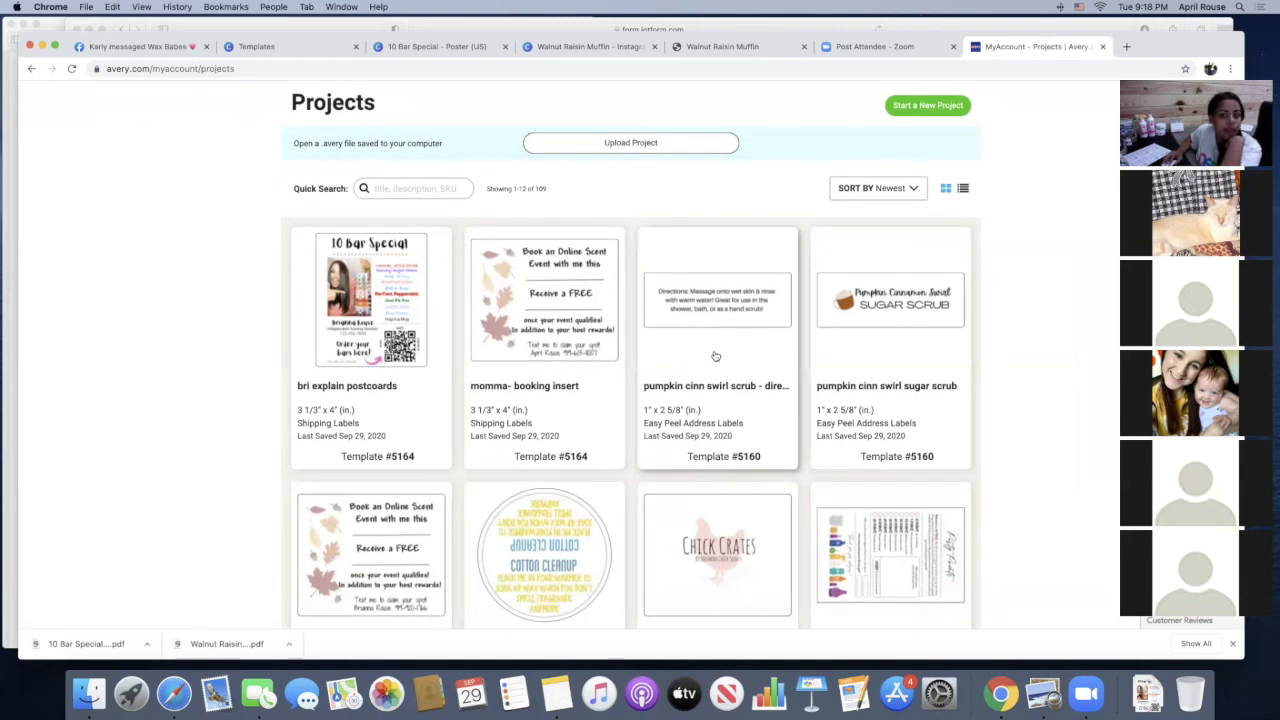
pyautogui.scroll(-5, 715, 356)
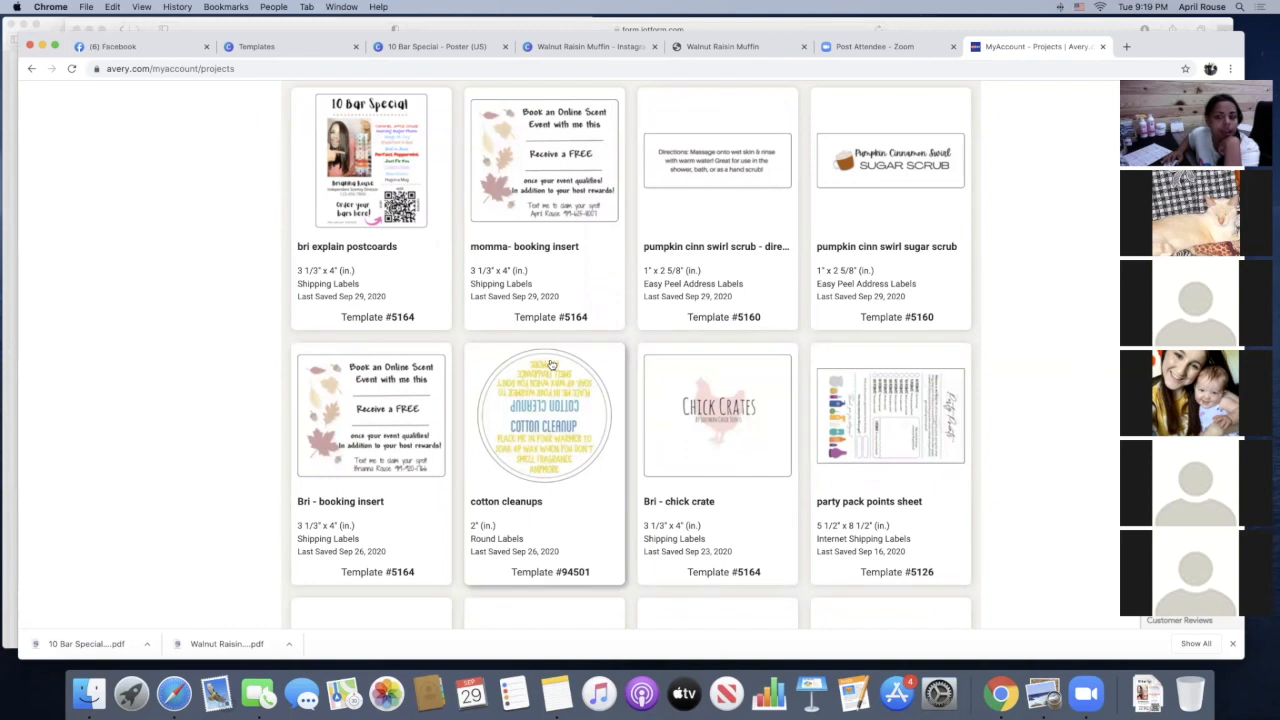
pyautogui.scroll(-1, 550, 365)
pyautogui.scroll(5, 397, 460)
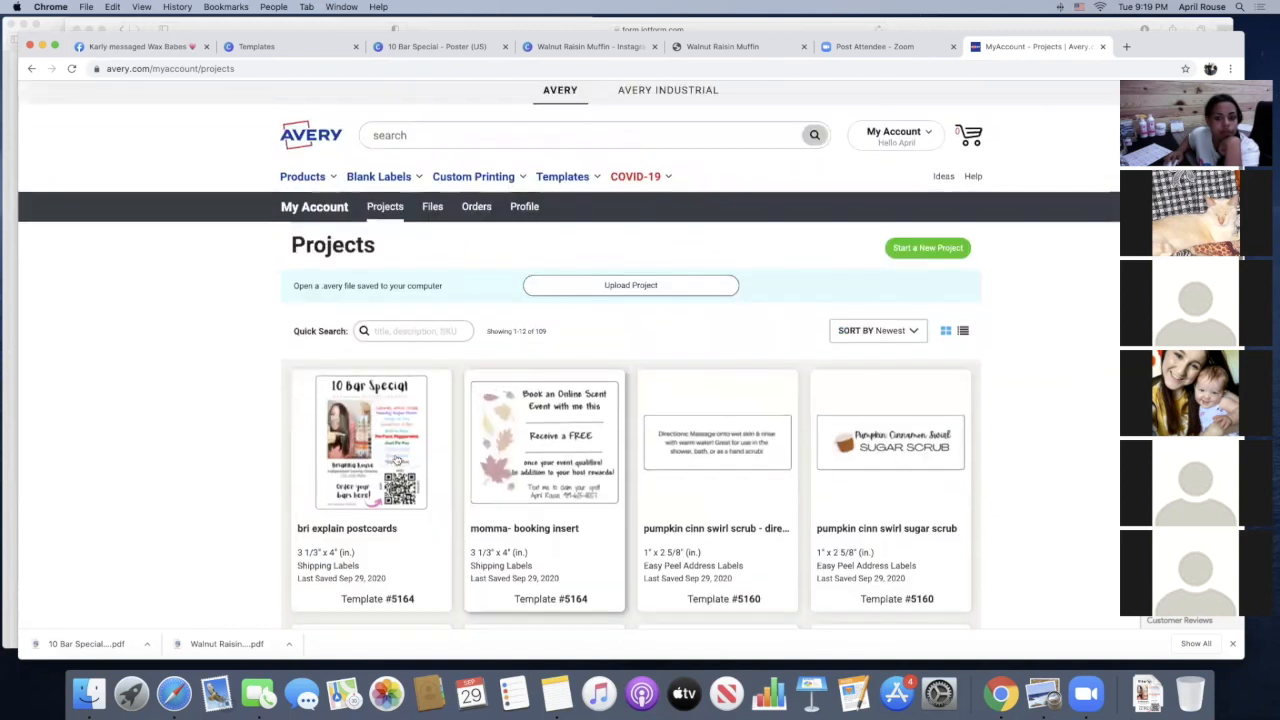
pyautogui.scroll(-3, 645, 531)
pyautogui.scroll(-1, 645, 531)
pyautogui.scroll(5, 650, 533)
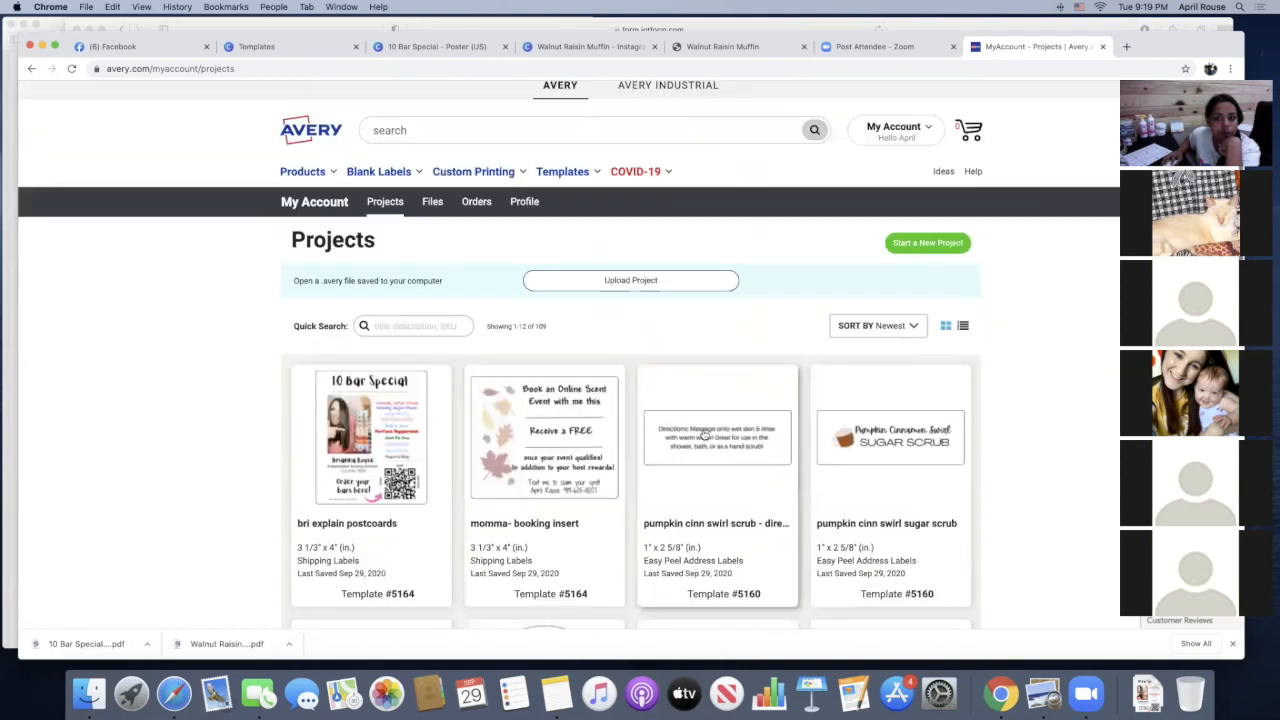
# Start a new project in Avery Design & Print and browse the Address & Shipping Labels templates
pyautogui.moveTo(562, 173)
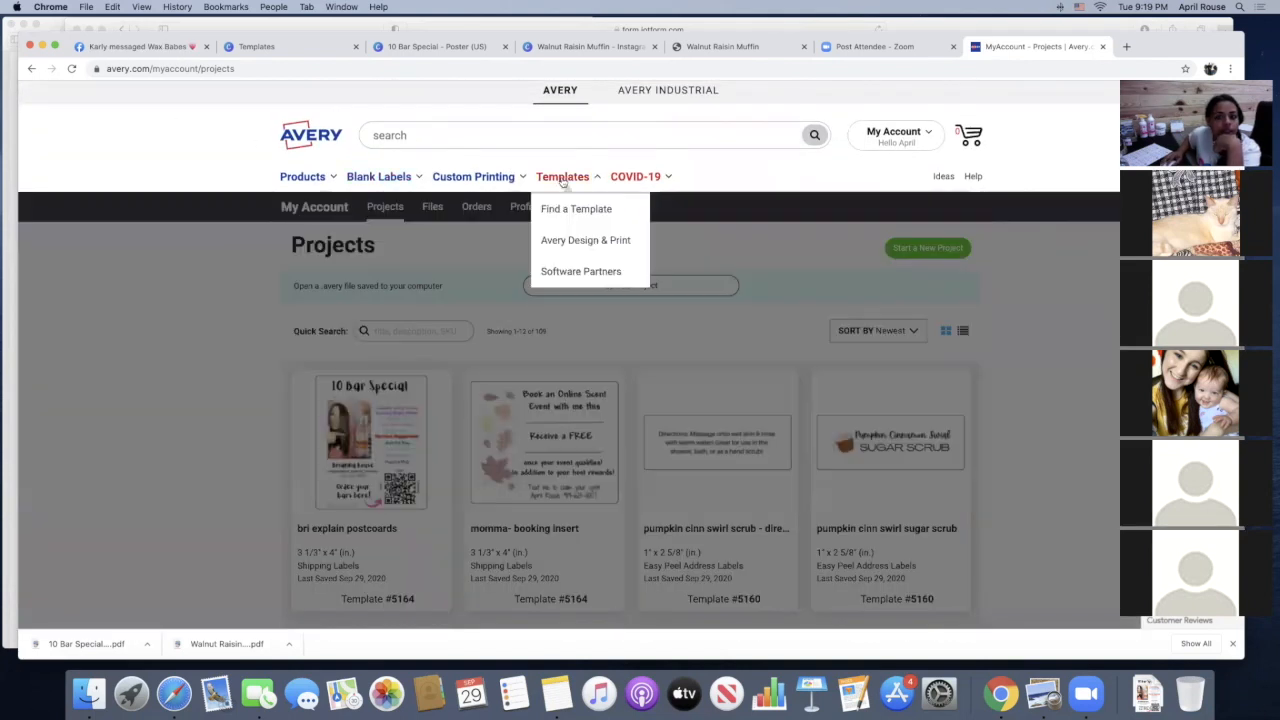
pyautogui.click(560, 240)
pyautogui.click(682, 342)
pyautogui.click(88, 194)
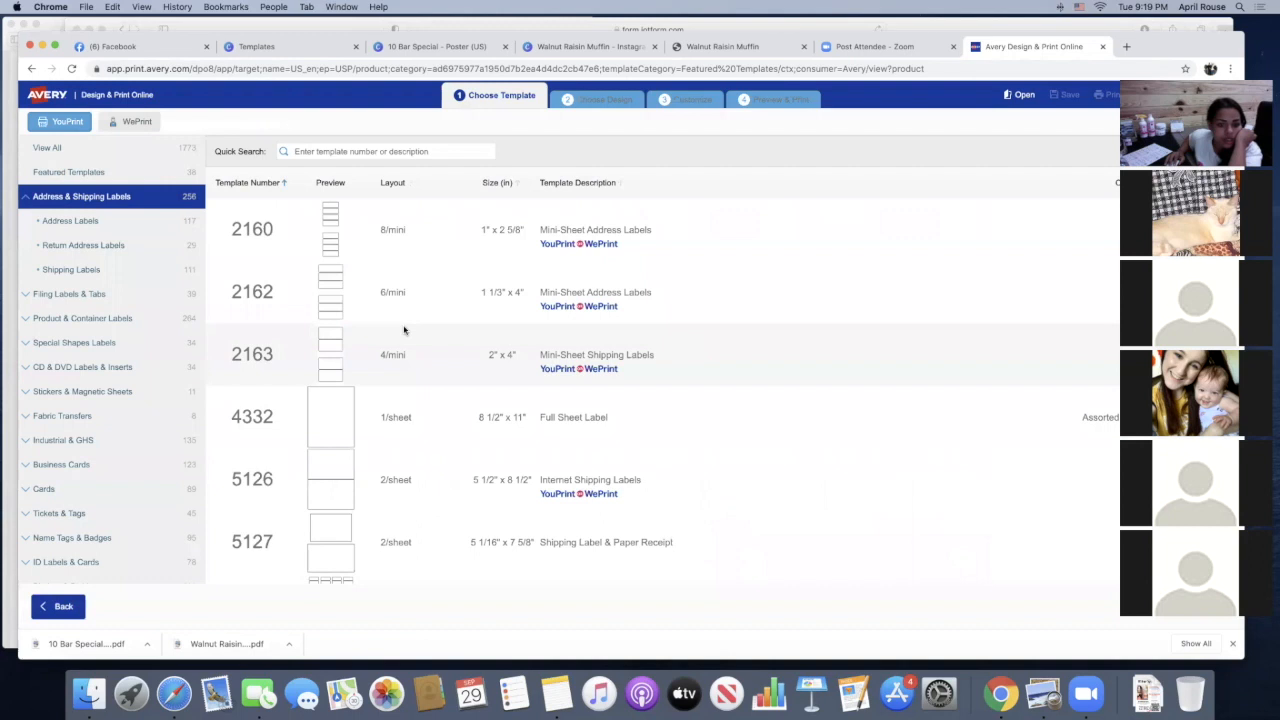
pyautogui.scroll(-1, 320, 440)
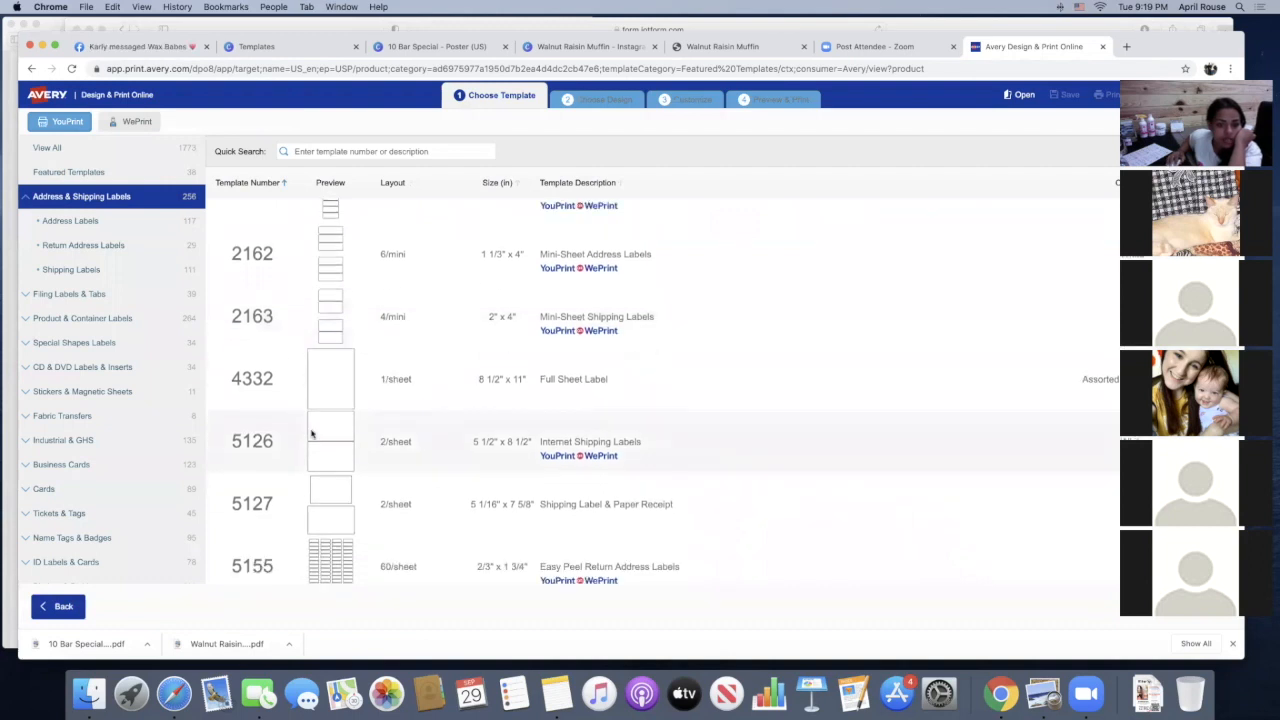